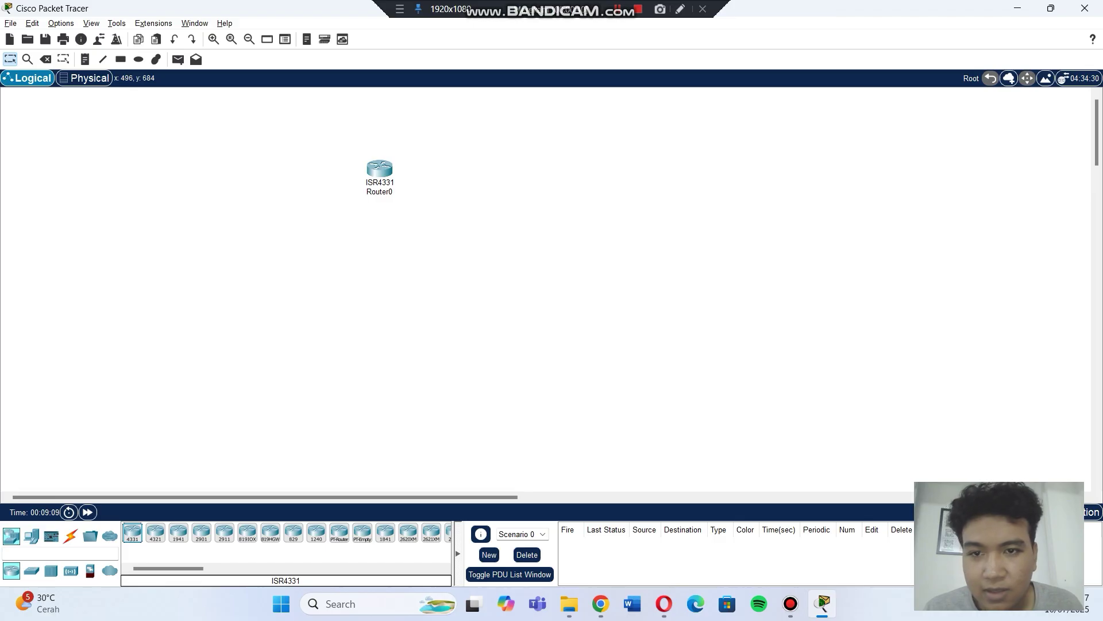
- Place a second ISR4331 router beside the first and a 2950-24 switch beneath each router
{"action": "left_click", "coordinate": [527, 175]}
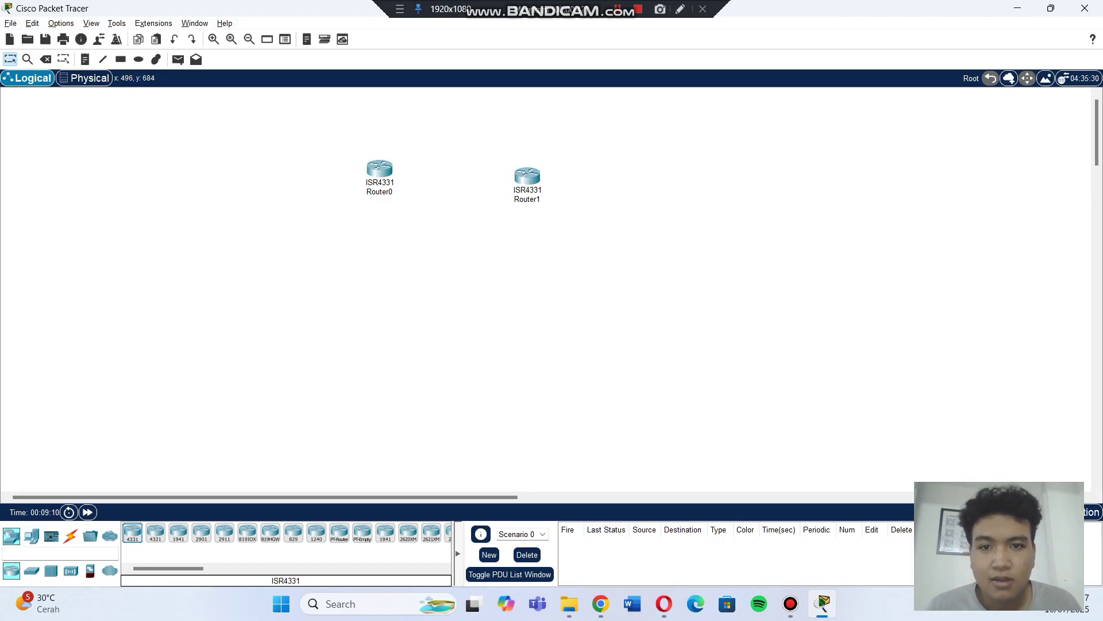
{"action": "left_click", "coordinate": [31, 570]}
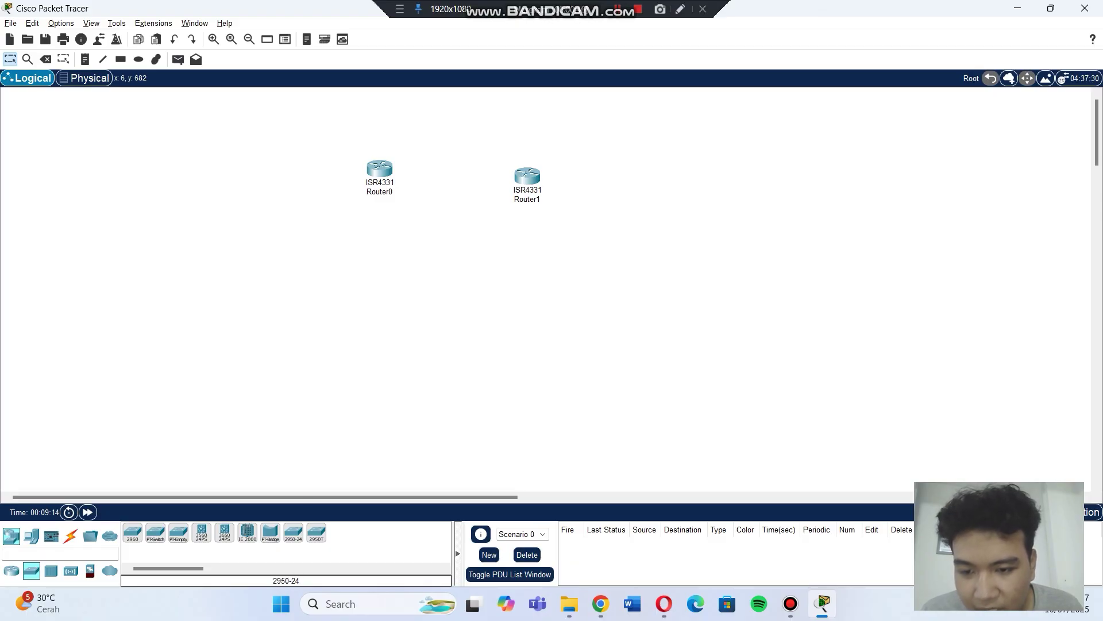
{"action": "left_click", "coordinate": [293, 533]}
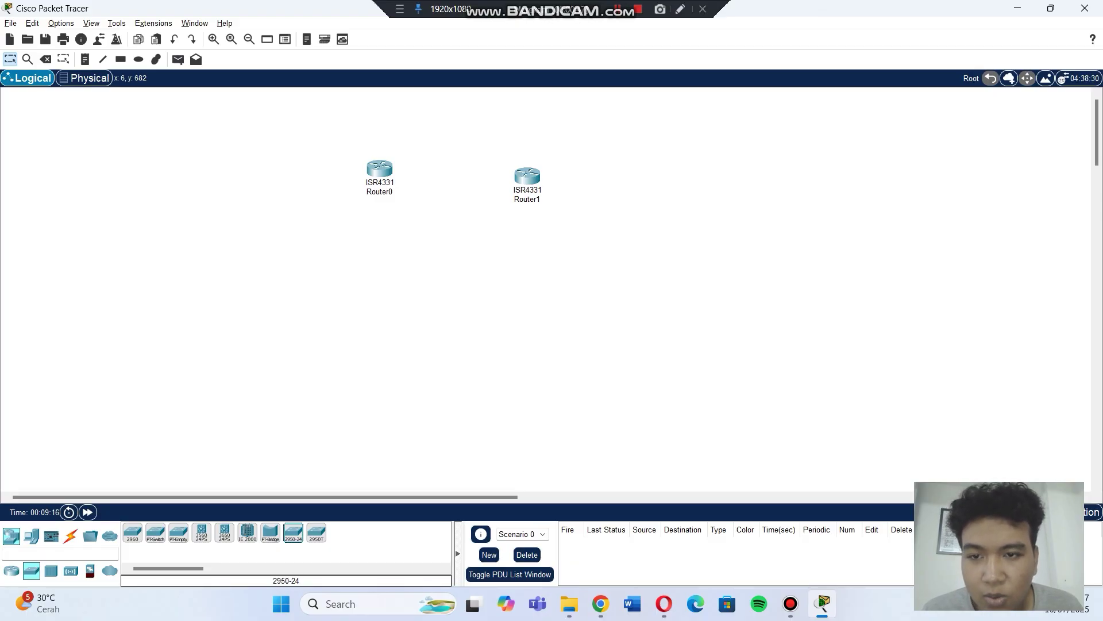
{"action": "left_click", "coordinate": [376, 275]}
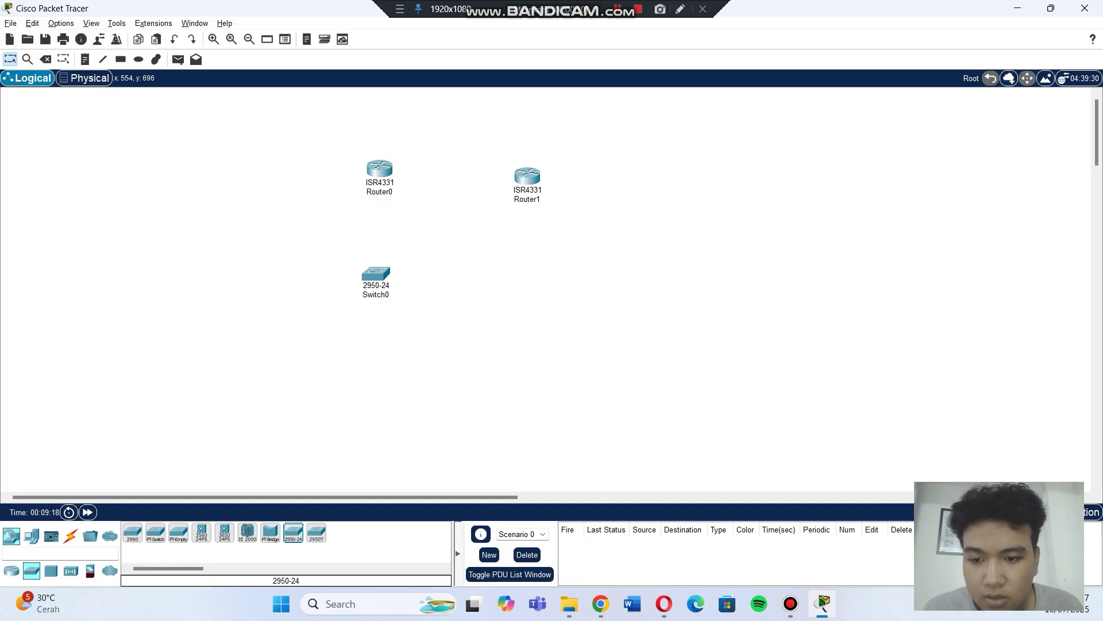
{"action": "left_click", "coordinate": [530, 270]}
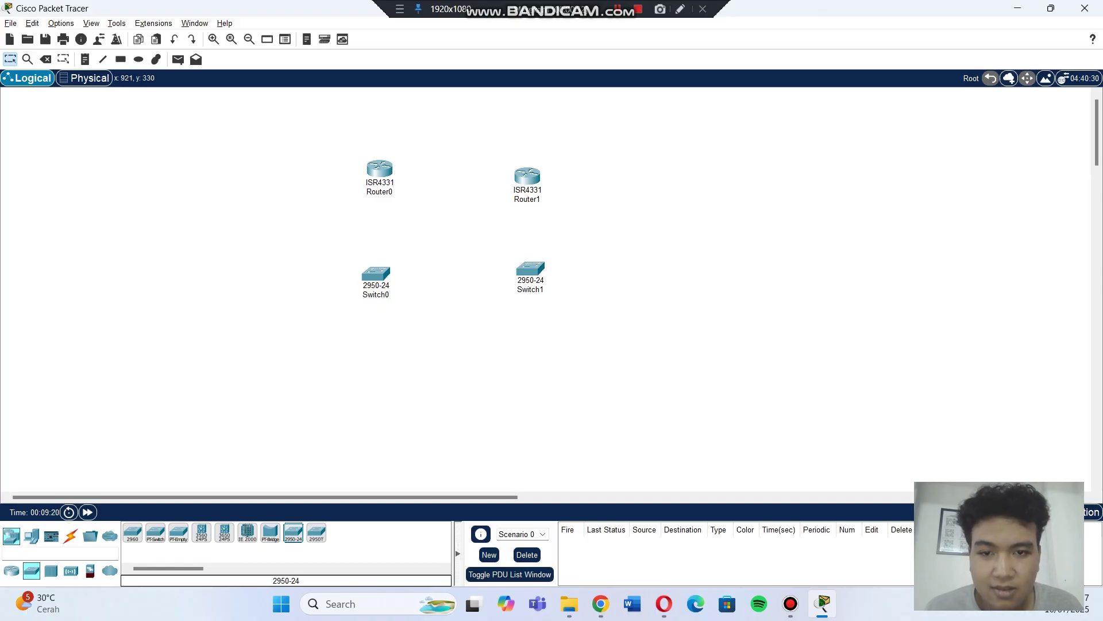
- Add a row of three PCs and one laptop beneath Switch0
{"action": "left_click", "coordinate": [32, 535]}
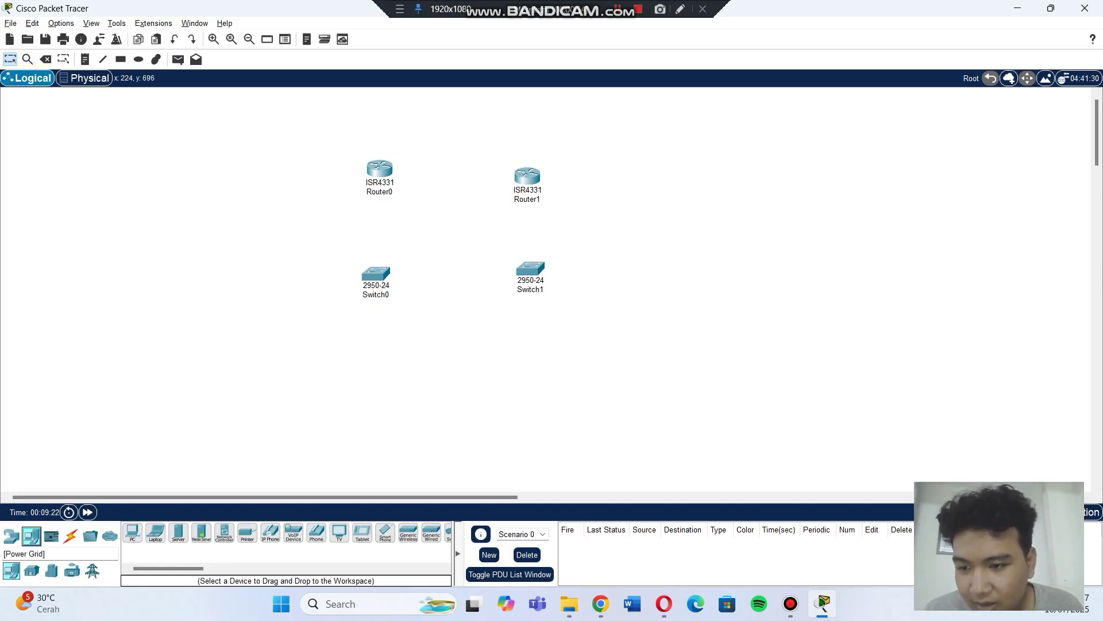
{"action": "left_click", "coordinate": [242, 398]}
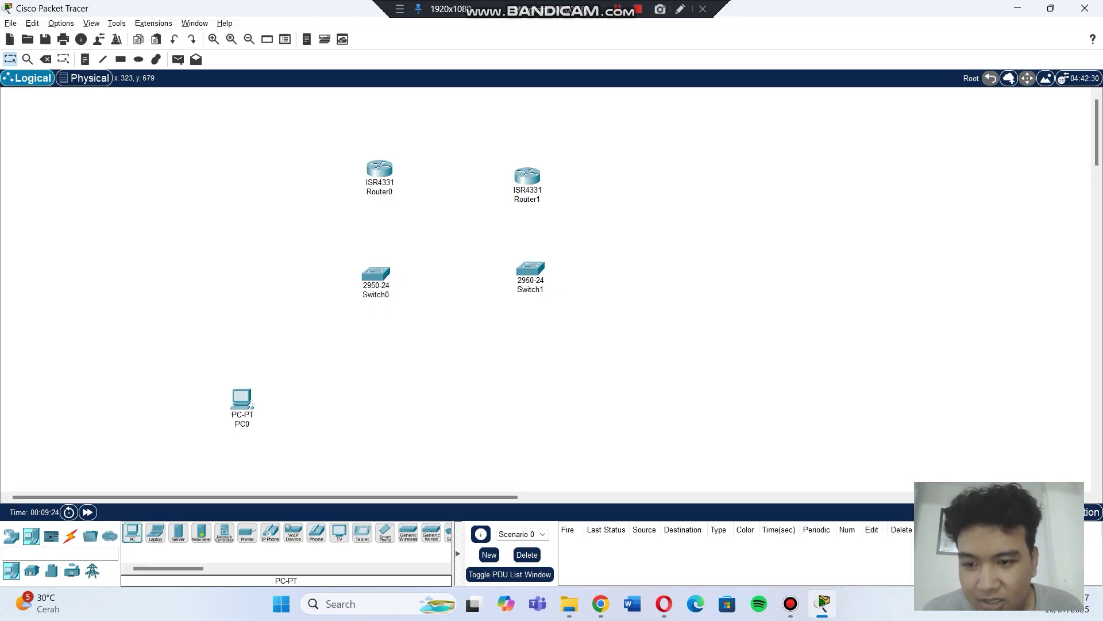
{"action": "left_click", "coordinate": [288, 409]}
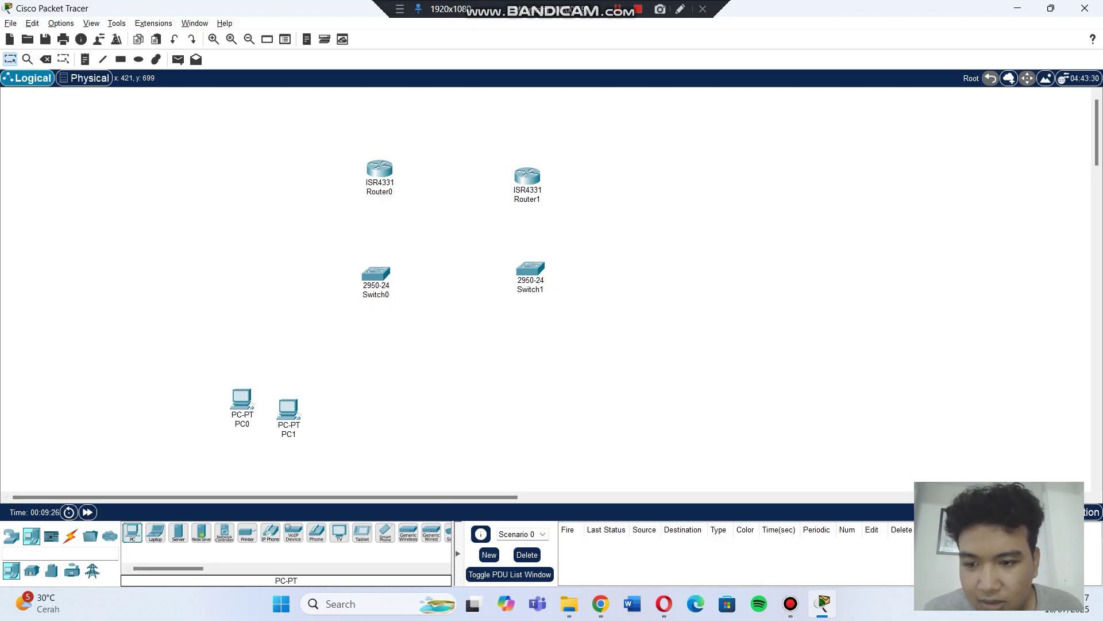
{"action": "left_click", "coordinate": [344, 411]}
{"action": "left_click", "coordinate": [155, 533]}
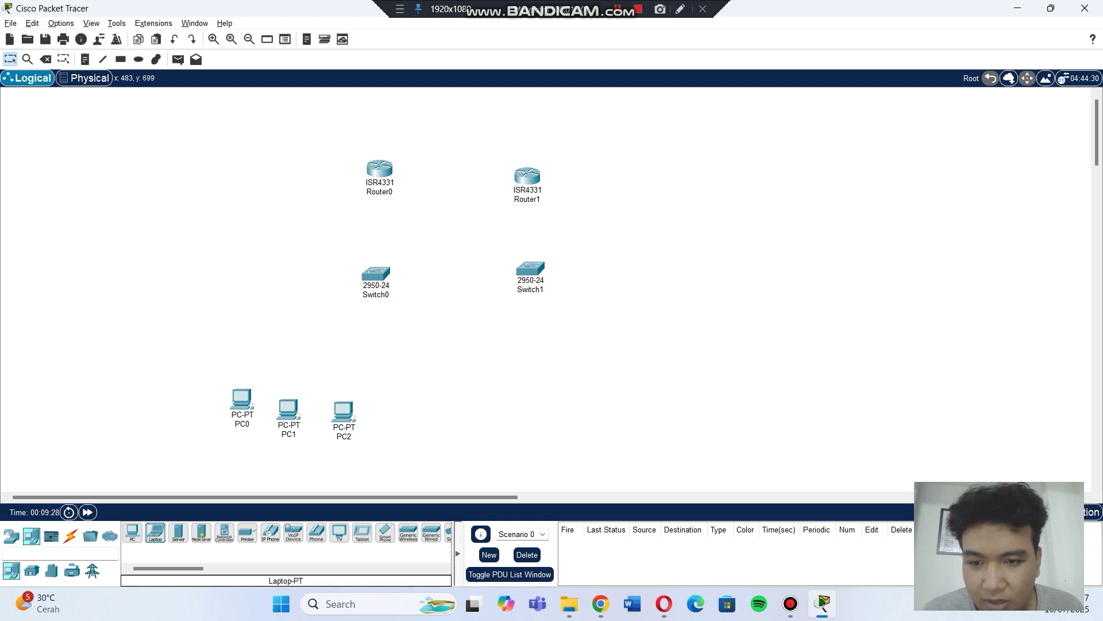
{"action": "left_click", "coordinate": [398, 415]}
- Add a row of three more PCs and one laptop beneath Switch1
{"action": "left_click", "coordinate": [132, 532]}
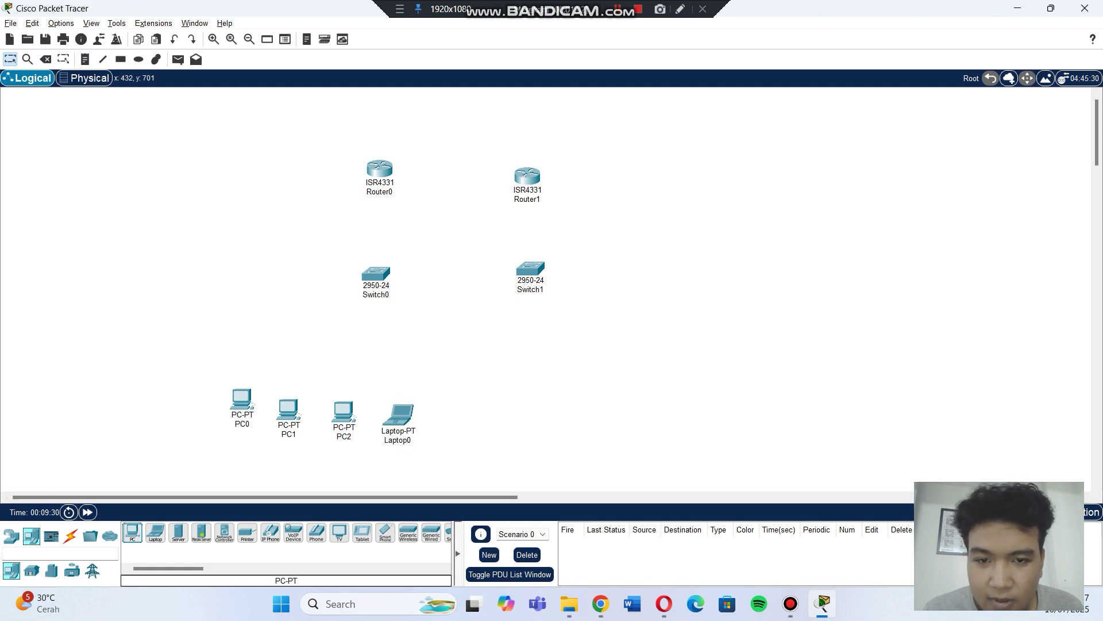
{"action": "left_click", "coordinate": [531, 384]}
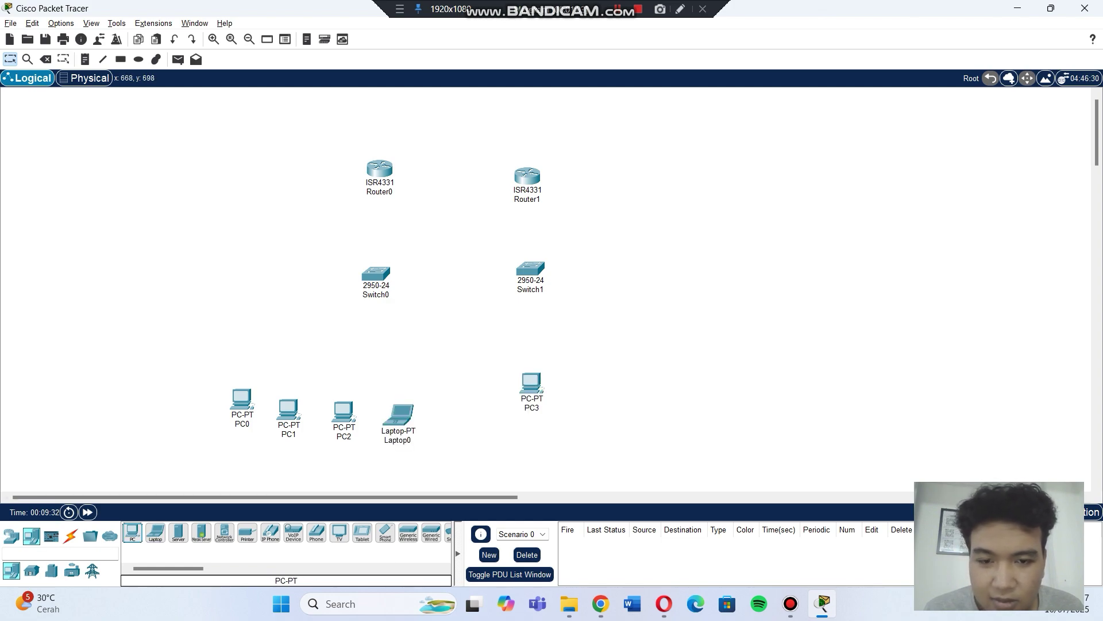
{"action": "left_click", "coordinate": [583, 395]}
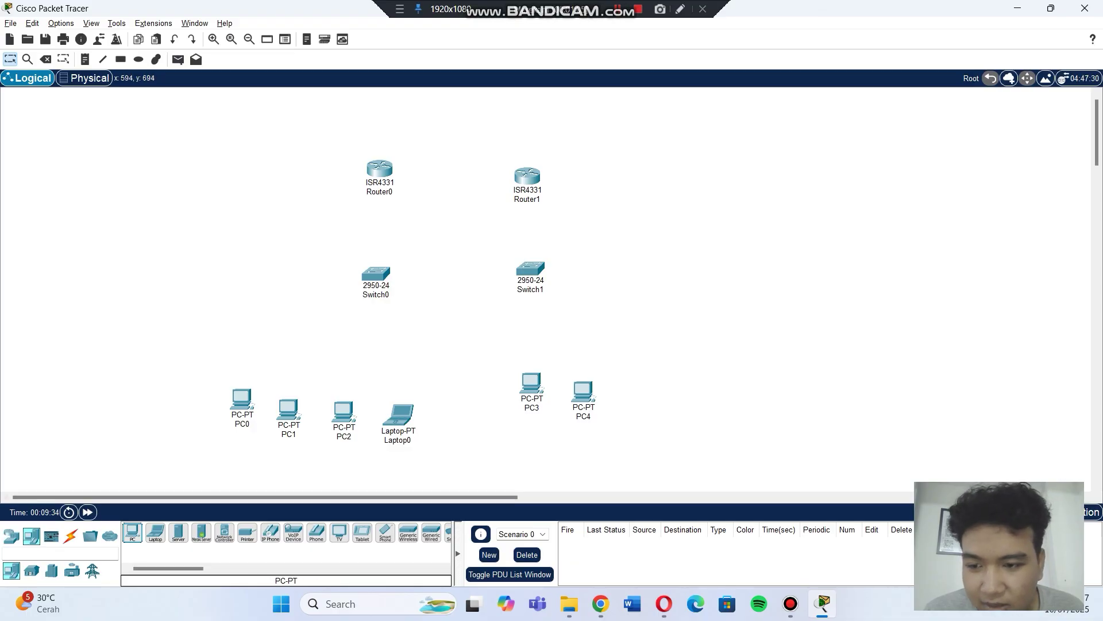
{"action": "left_click", "coordinate": [629, 395]}
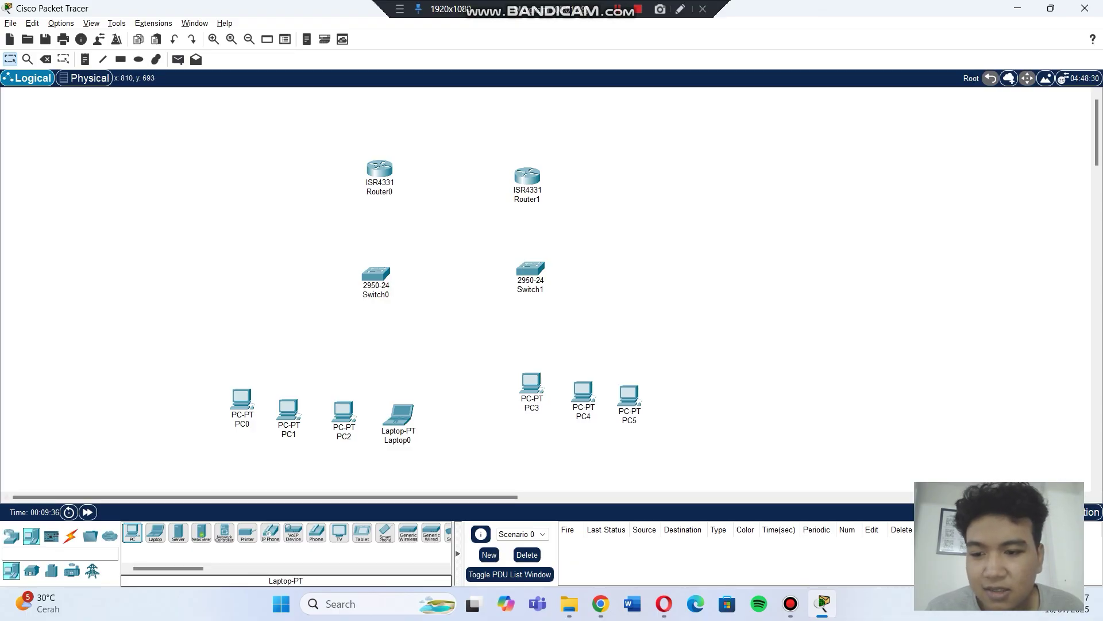
{"action": "left_click", "coordinate": [155, 533]}
{"action": "left_click", "coordinate": [692, 397]}
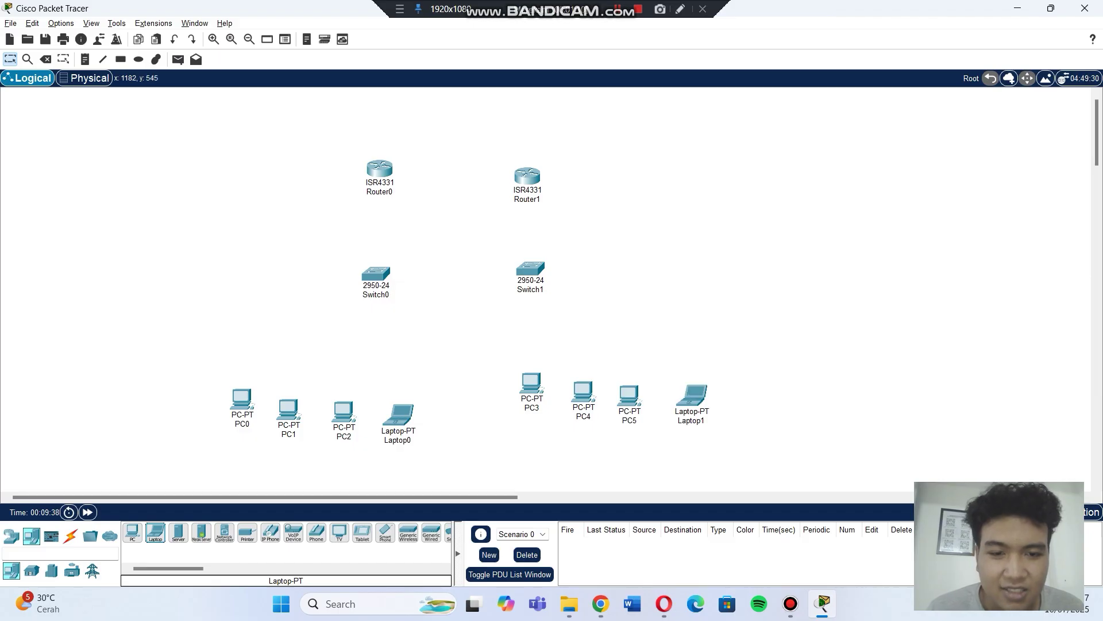
- Spread the two networks apart by moving Router0 and Switch0 further left and Router1 and Switch1 further right, above their end devices
{"action": "left_click_drag", "start_coordinate": [376, 273], "coordinate": [336, 284]}
{"action": "left_click_drag", "start_coordinate": [379, 169], "coordinate": [337, 171]}
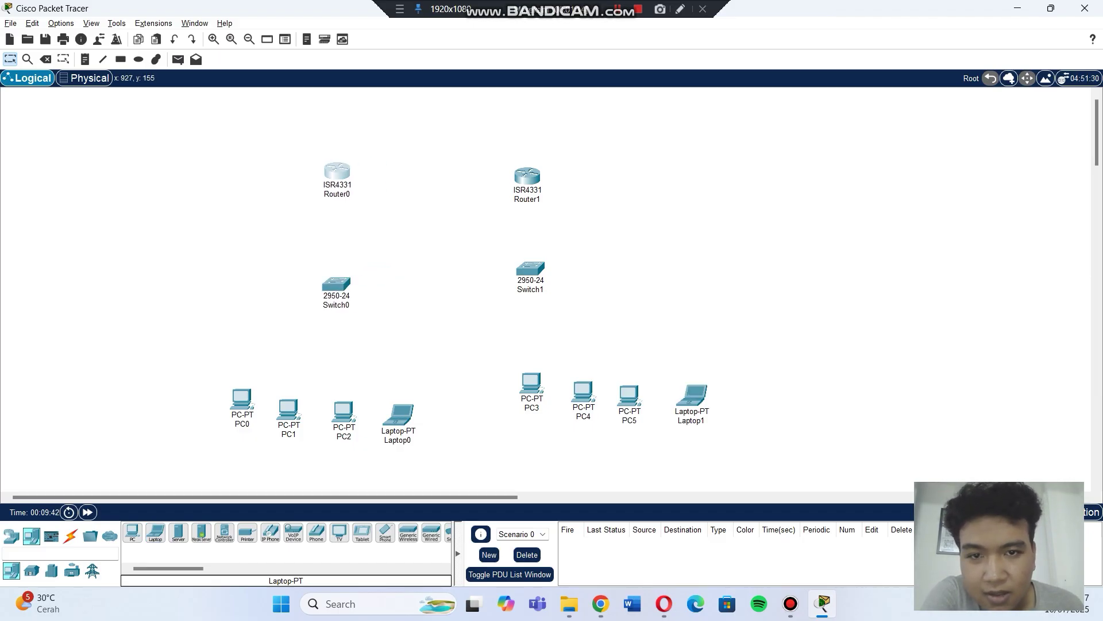
{"action": "left_click_drag", "start_coordinate": [533, 175], "coordinate": [607, 176]}
{"action": "mouse_move", "coordinate": [530, 270]}
{"action": "left_mouse_down"}
{"action": "mouse_move", "coordinate": [616, 270]}
{"action": "mouse_move", "coordinate": [606, 269]}
{"action": "left_mouse_up"}
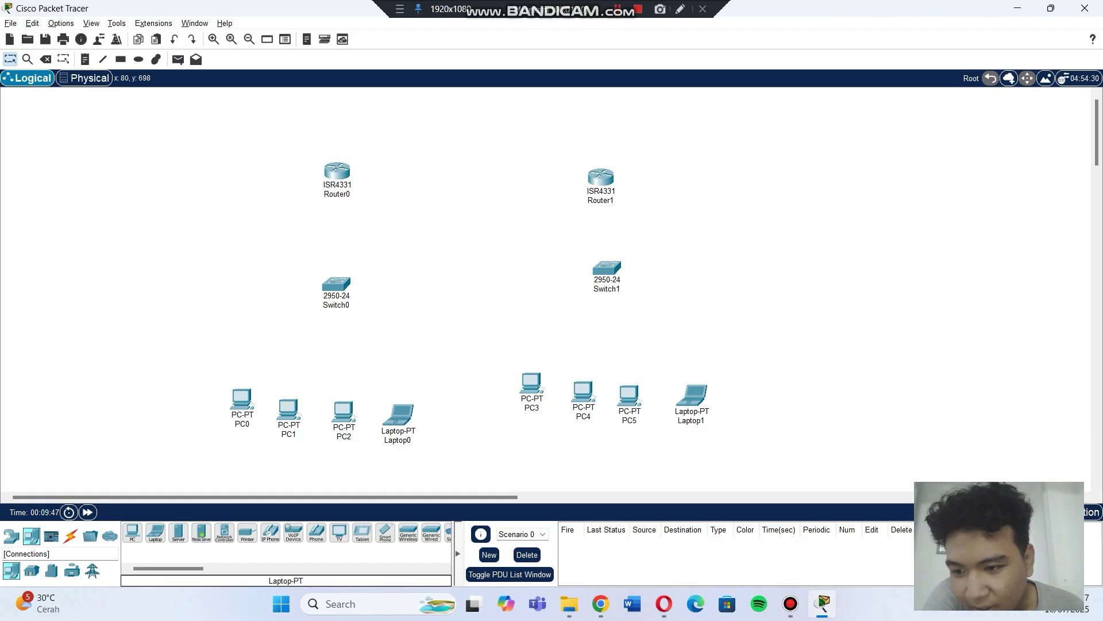
- Connect Router0 GigabitEthernet0/0/0 to Router1 GigabitEthernet0/0/0 with a copper cross-over cable
{"action": "left_click", "coordinate": [71, 536]}
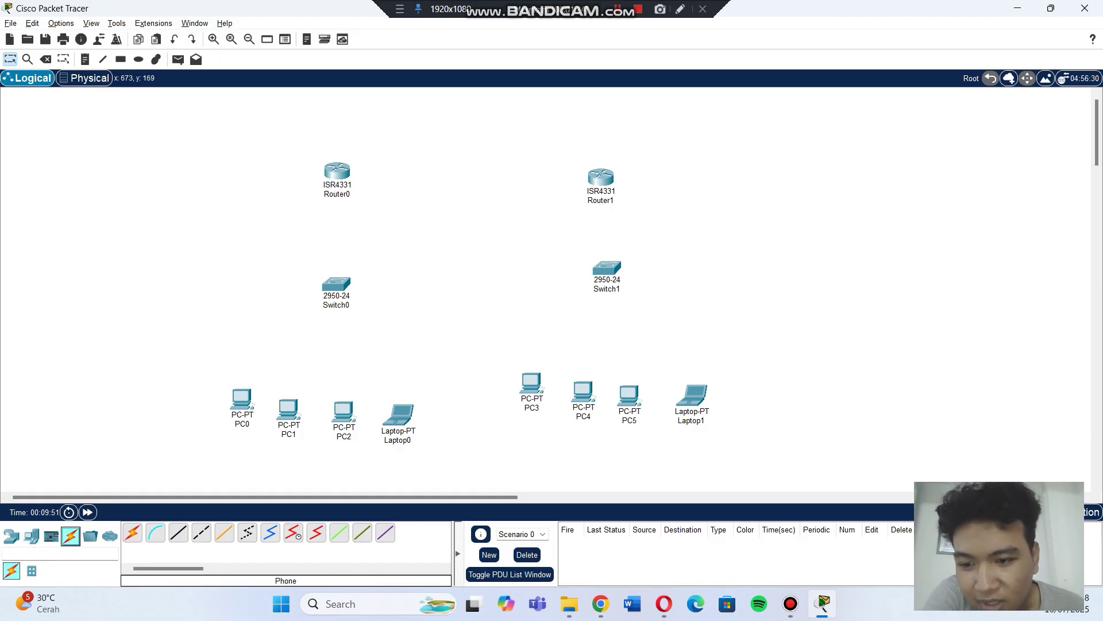
{"action": "left_click", "coordinate": [201, 533]}
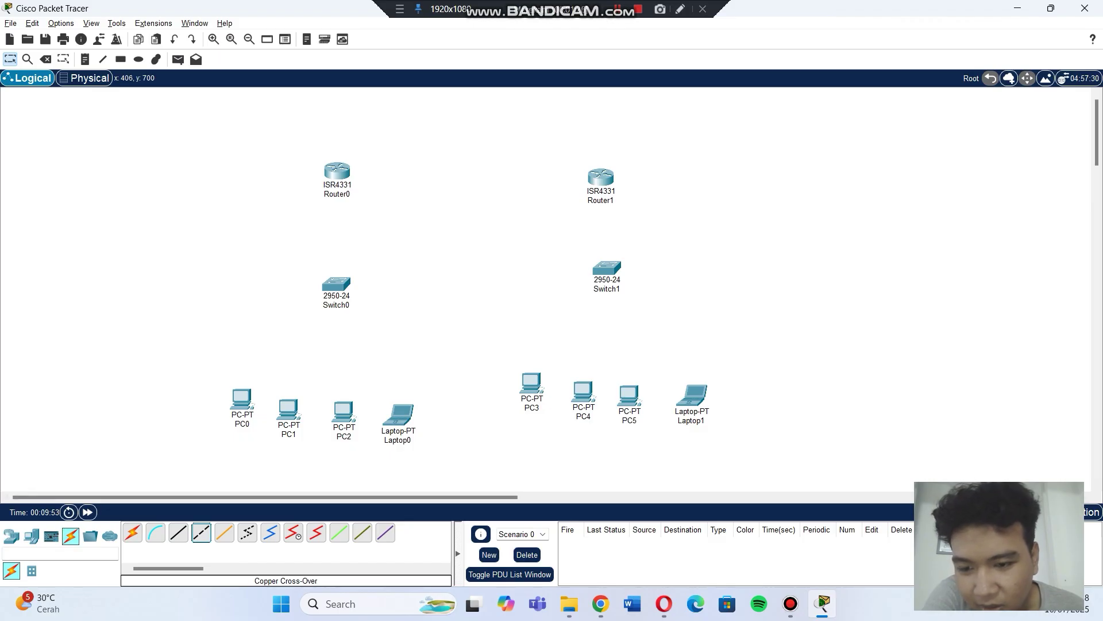
{"action": "left_click", "coordinate": [335, 168]}
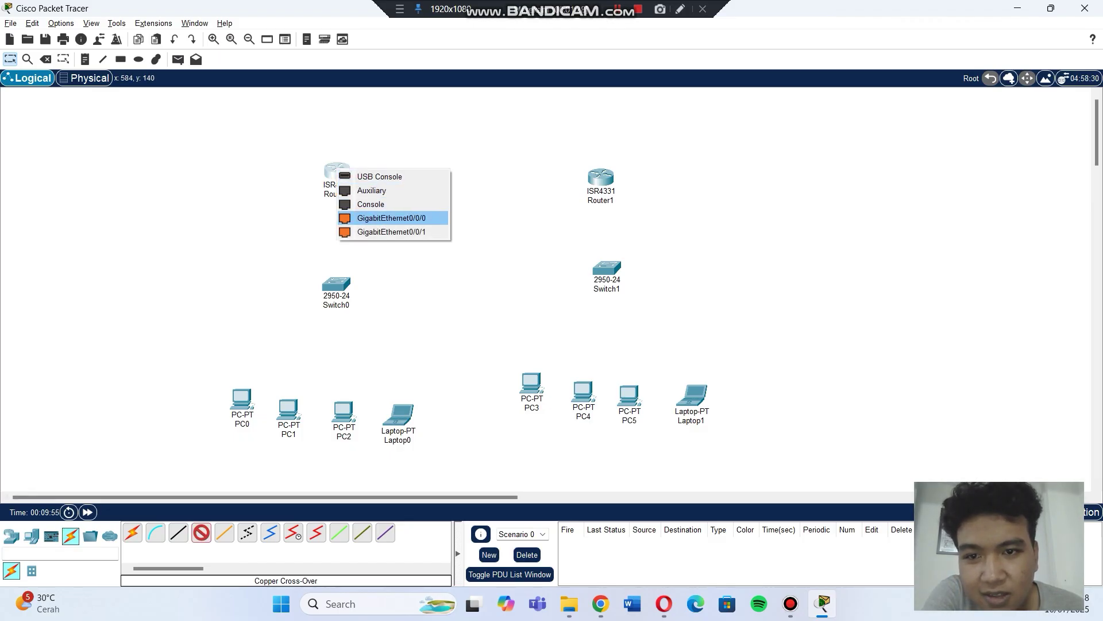
{"action": "left_click", "coordinate": [392, 217]}
{"action": "left_click", "coordinate": [601, 177]}
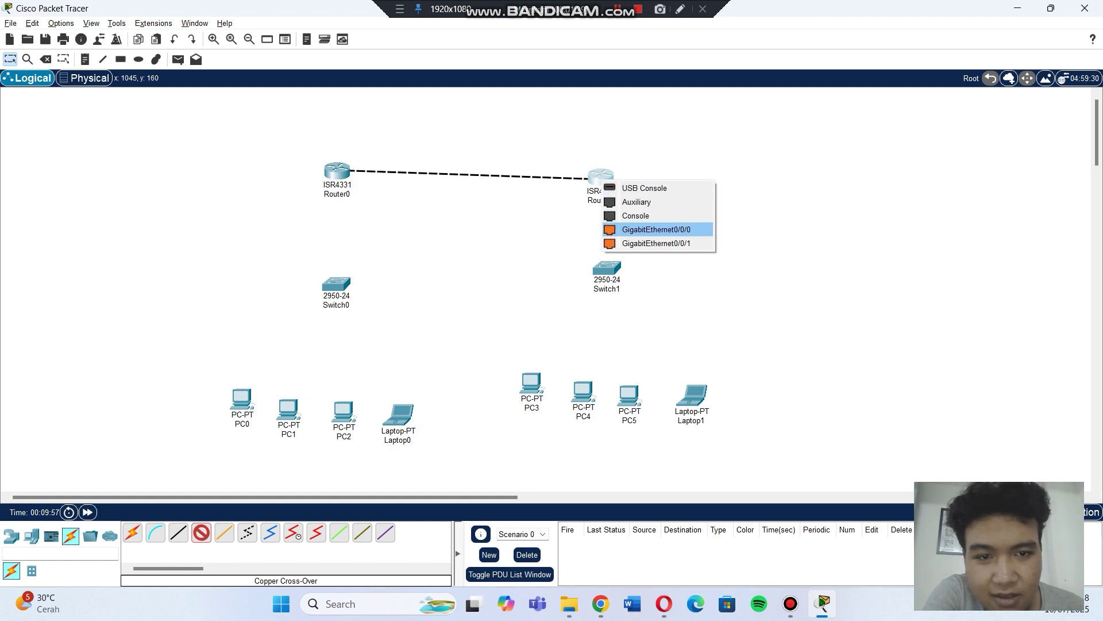
{"action": "left_click", "coordinate": [654, 226]}
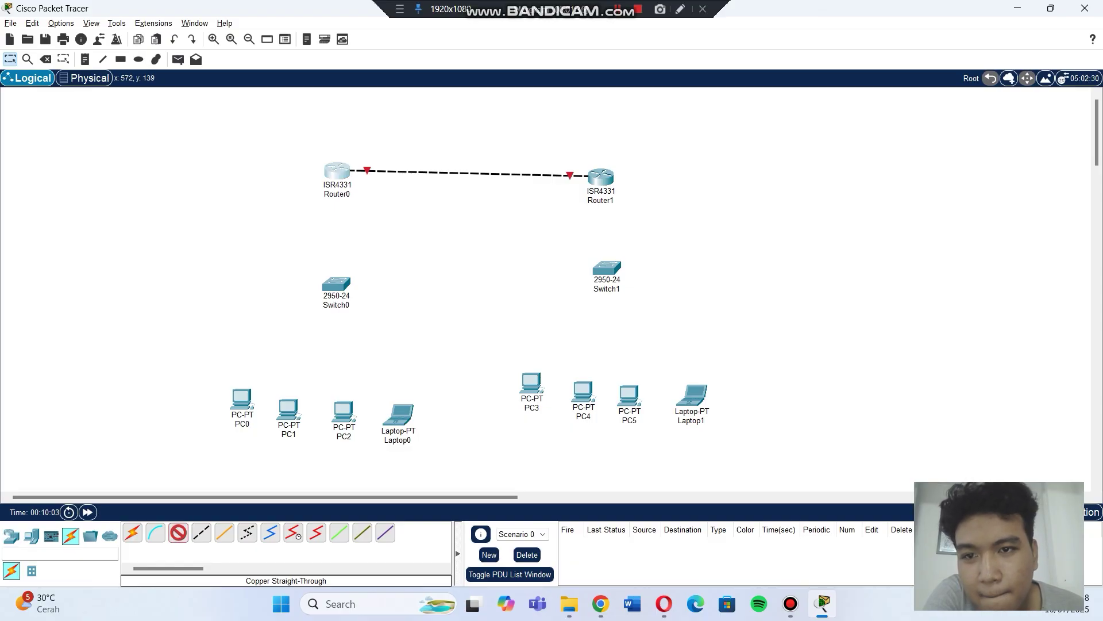
- Connect Router0 GigabitEthernet0/0/1 to Switch0 FastEthernet0/1 with a copper straight-through cable
{"action": "left_click", "coordinate": [337, 171]}
{"action": "left_click", "coordinate": [368, 218]}
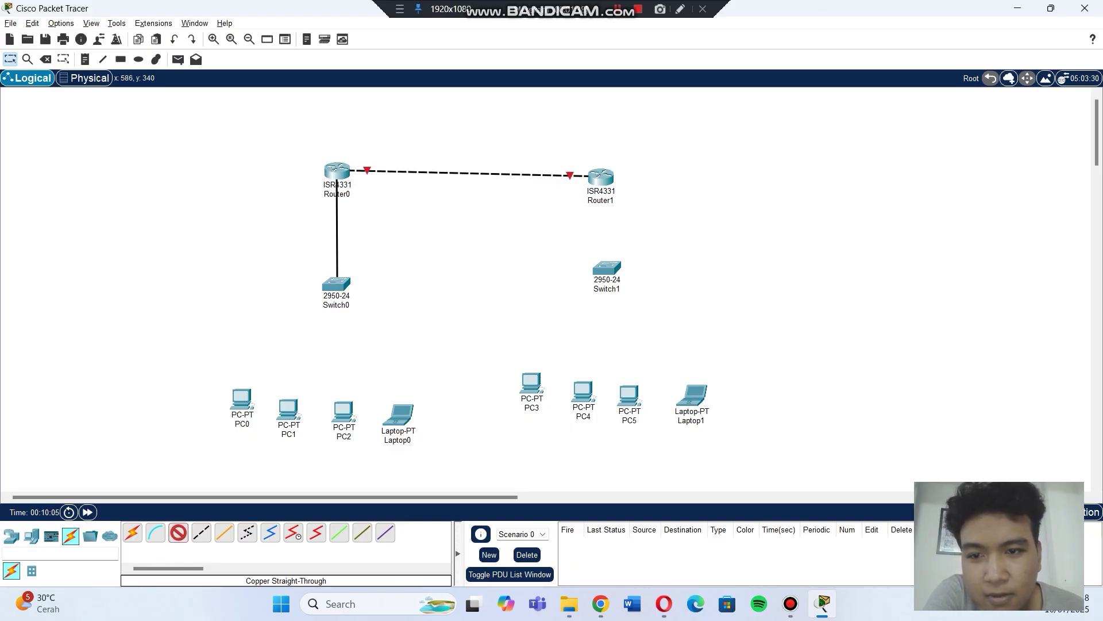
{"action": "left_click", "coordinate": [337, 284]}
{"action": "left_click", "coordinate": [385, 23]}
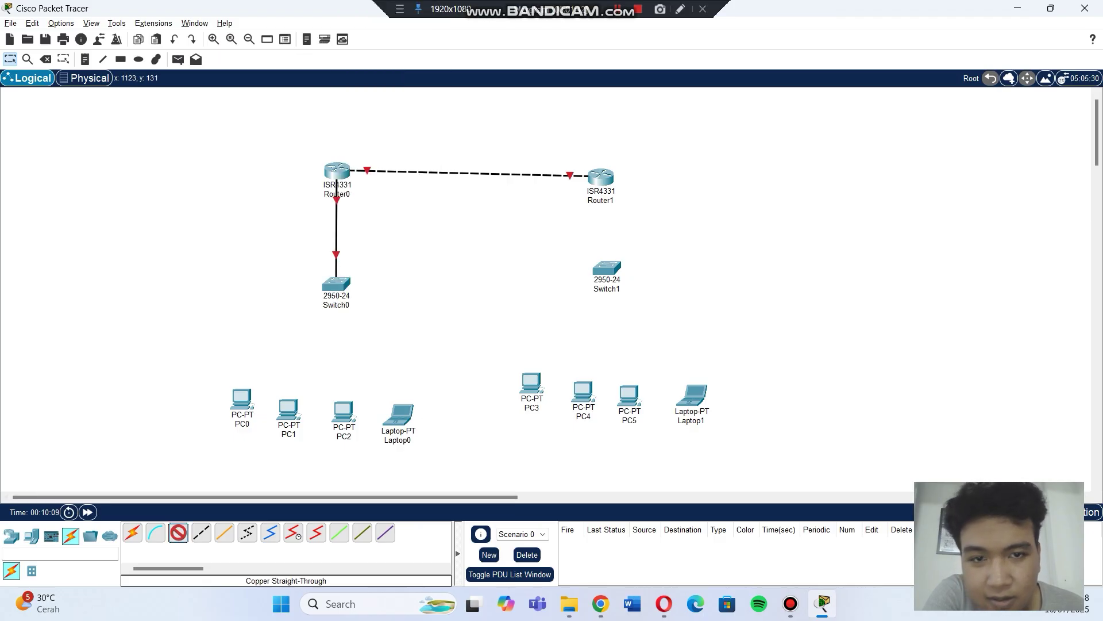
- Connect Router1 GigabitEthernet0/0/1 to Switch1 FastEthernet0/1 with a copper straight-through cable
{"action": "left_click", "coordinate": [601, 175]}
{"action": "left_click", "coordinate": [641, 224]}
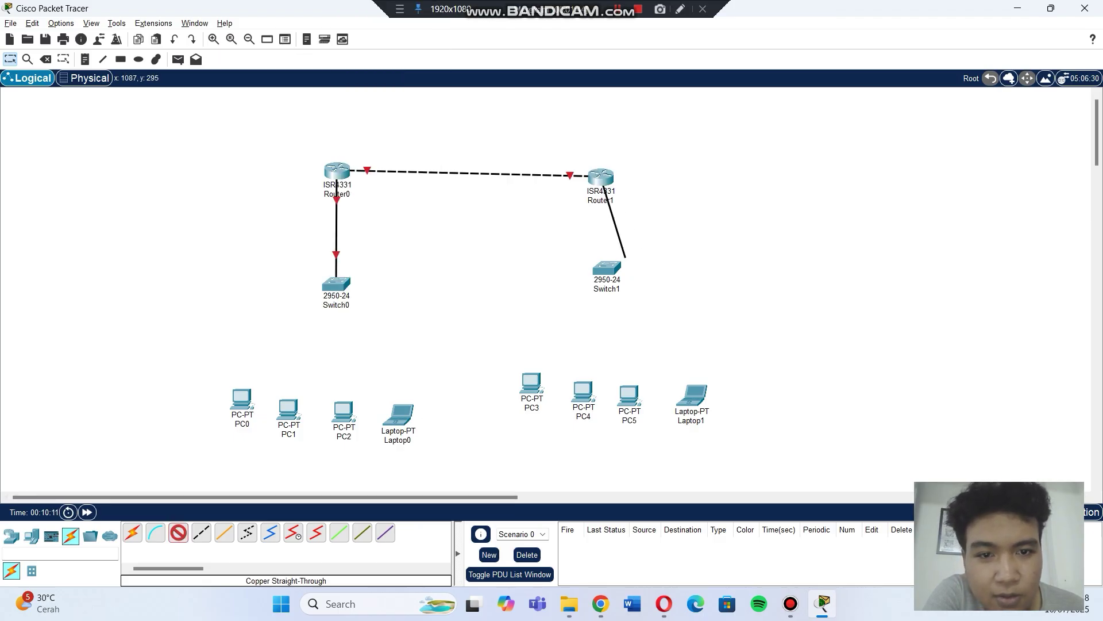
{"action": "left_click", "coordinate": [607, 268]}
{"action": "left_click", "coordinate": [638, 290]}
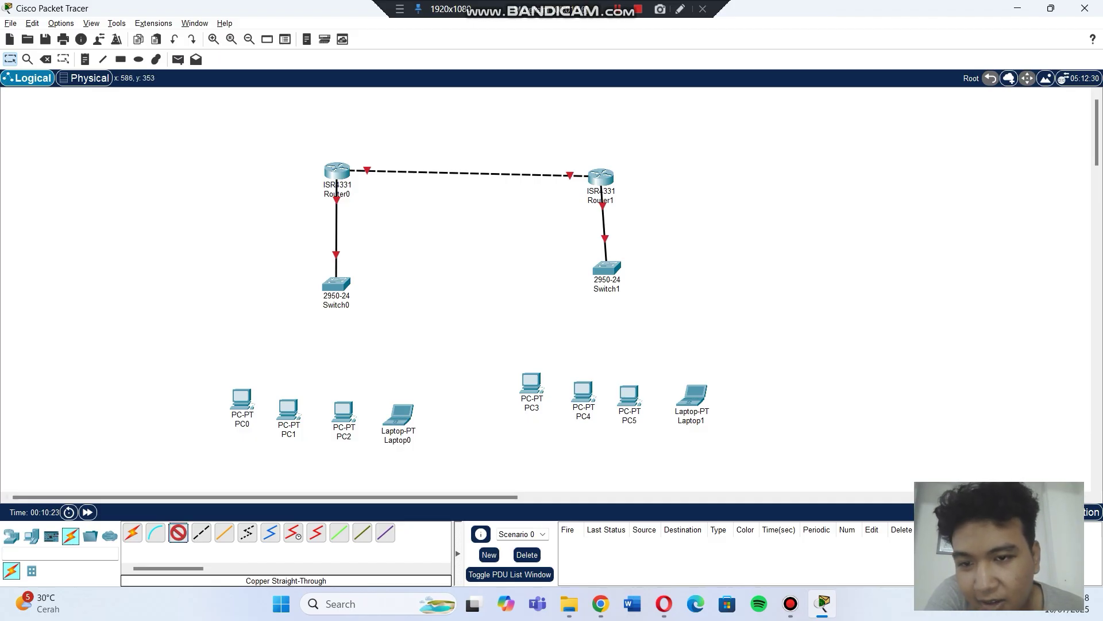
- Connect Switch0 FastEthernet0/2 to PC0 FastEthernet0 with a copper straight-through cable
{"action": "left_click", "coordinate": [336, 285]}
{"action": "left_click", "coordinate": [382, 22]}
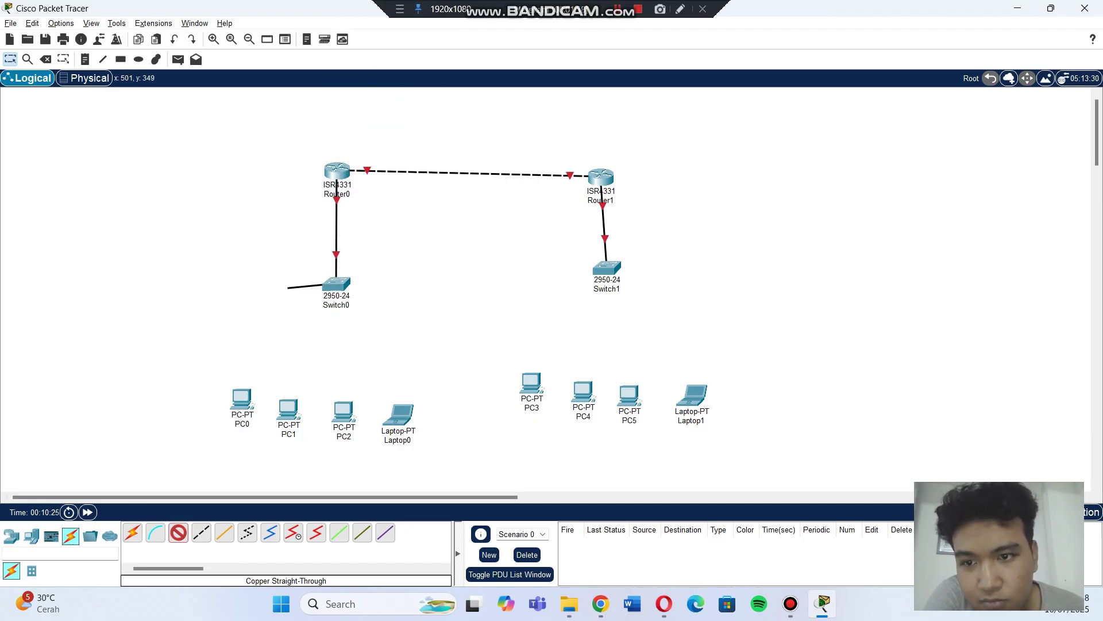
{"action": "left_click", "coordinate": [243, 398]}
{"action": "left_click", "coordinate": [284, 451]}
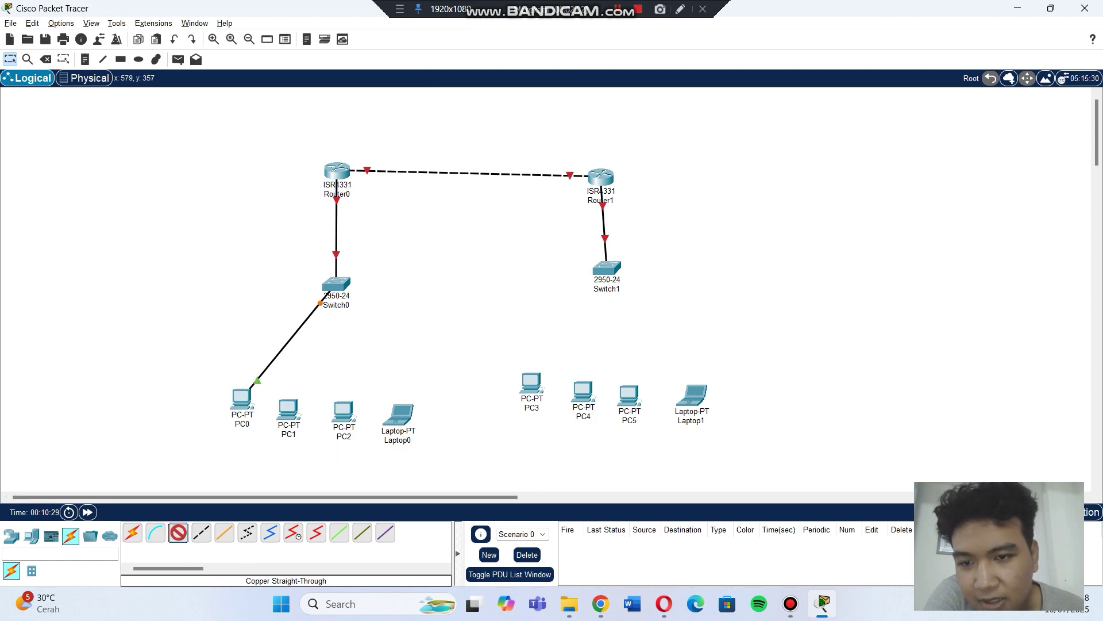
- Connect Switch0 FastEthernet0/3 to PC1 FastEthernet0 with a copper straight-through cable
{"action": "left_click", "coordinate": [337, 285]}
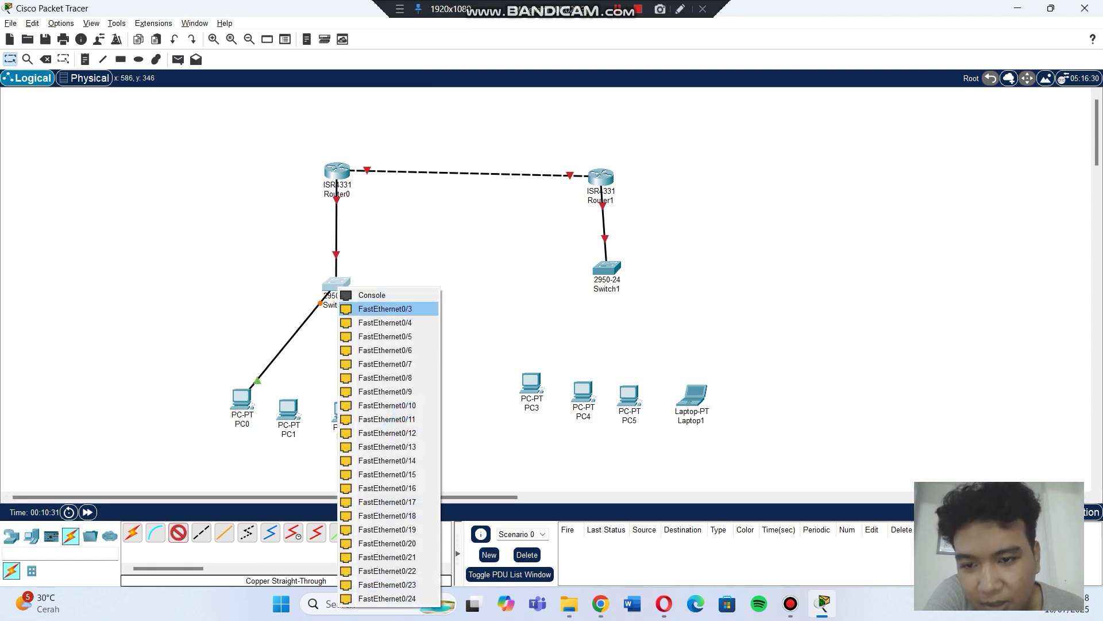
{"action": "left_click", "coordinate": [379, 308]}
{"action": "left_click", "coordinate": [288, 411]}
{"action": "left_click", "coordinate": [322, 462]}
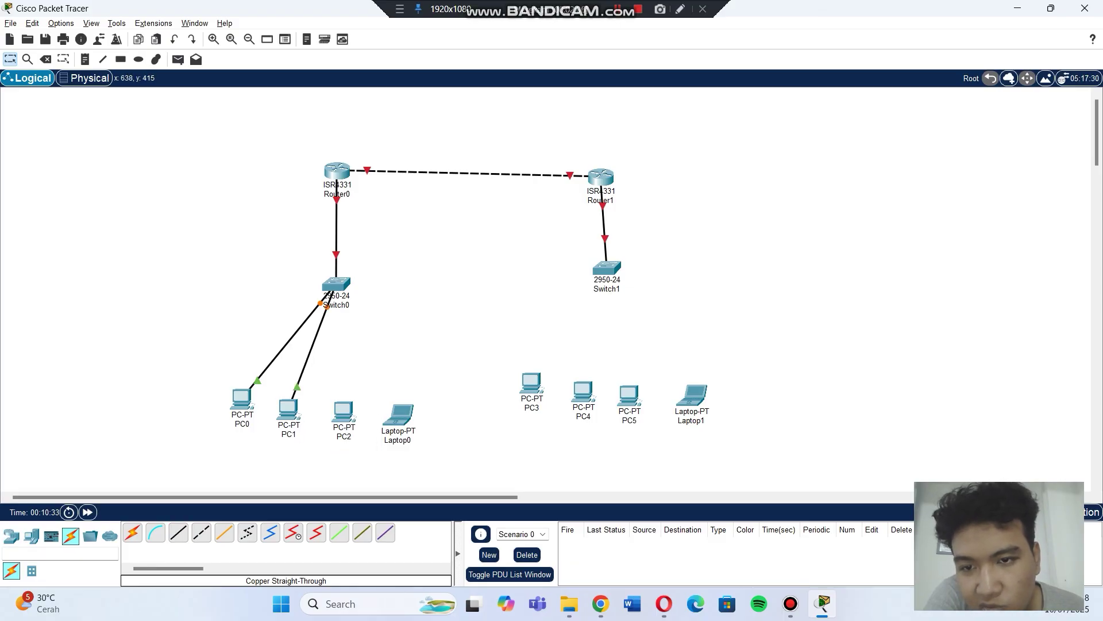
- Connect Switch0 FastEthernet0/4 to PC2 FastEthernet0 with a copper straight-through cable
{"action": "left_click", "coordinate": [337, 284]}
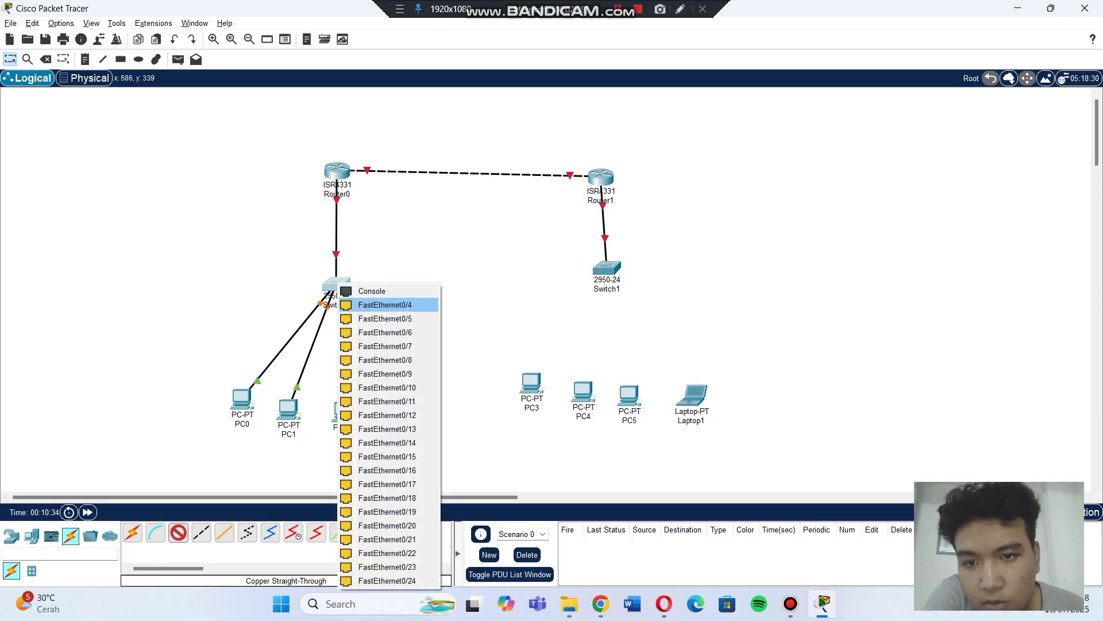
{"action": "left_click", "coordinate": [385, 305]}
{"action": "left_click", "coordinate": [341, 410]}
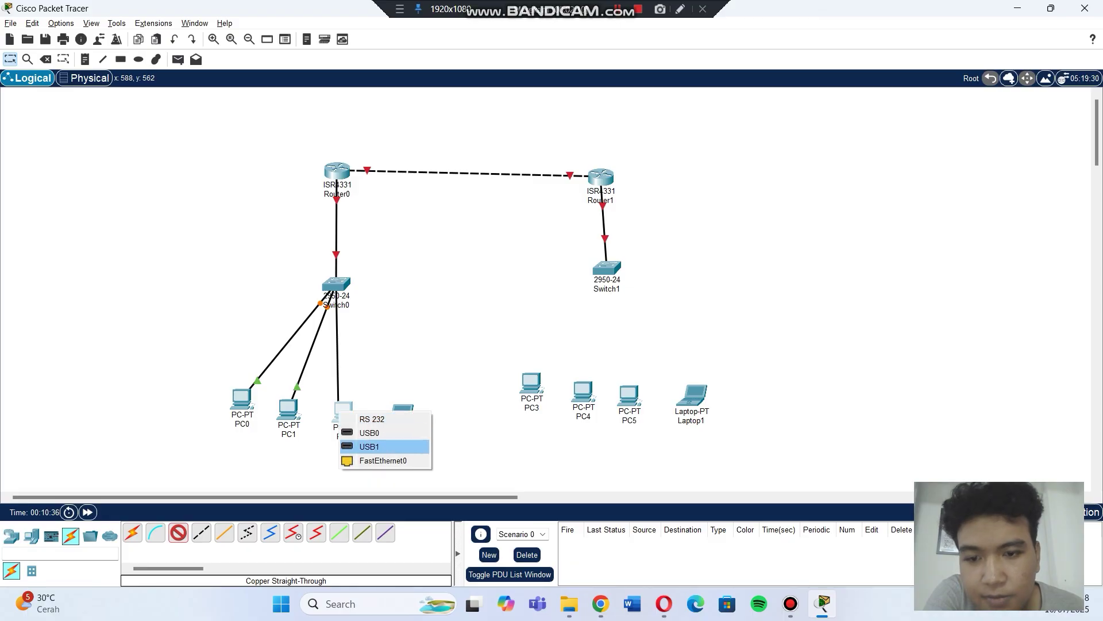
{"action": "left_click", "coordinate": [382, 461]}
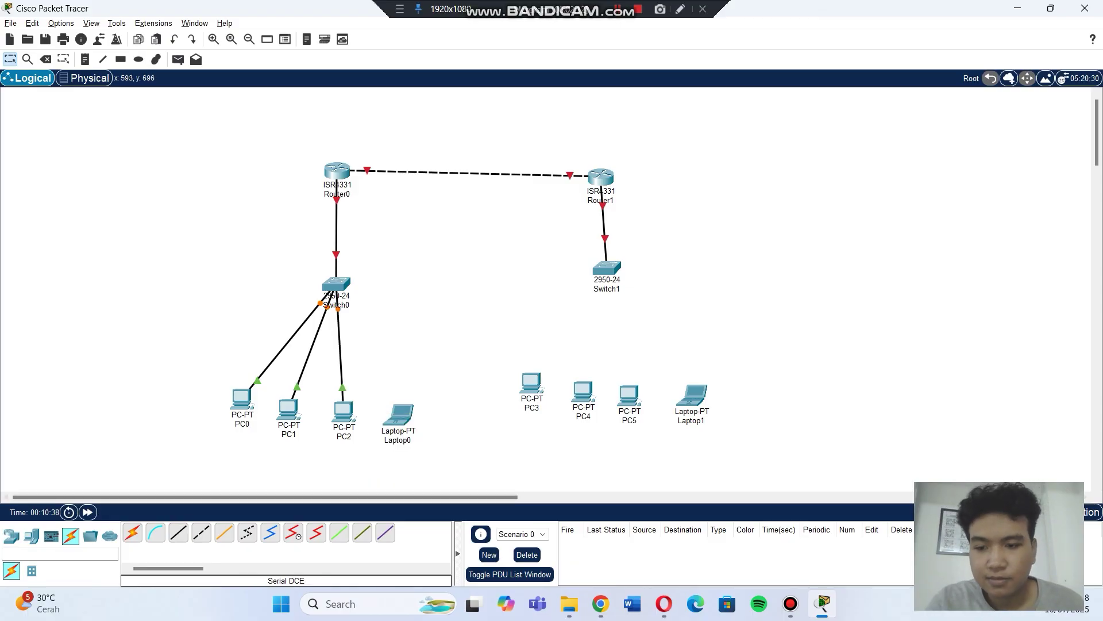
- Connect Switch0 FastEthernet0/5 to Laptop0 FastEthernet0 with a copper straight-through cable
{"action": "left_click", "coordinate": [178, 532]}
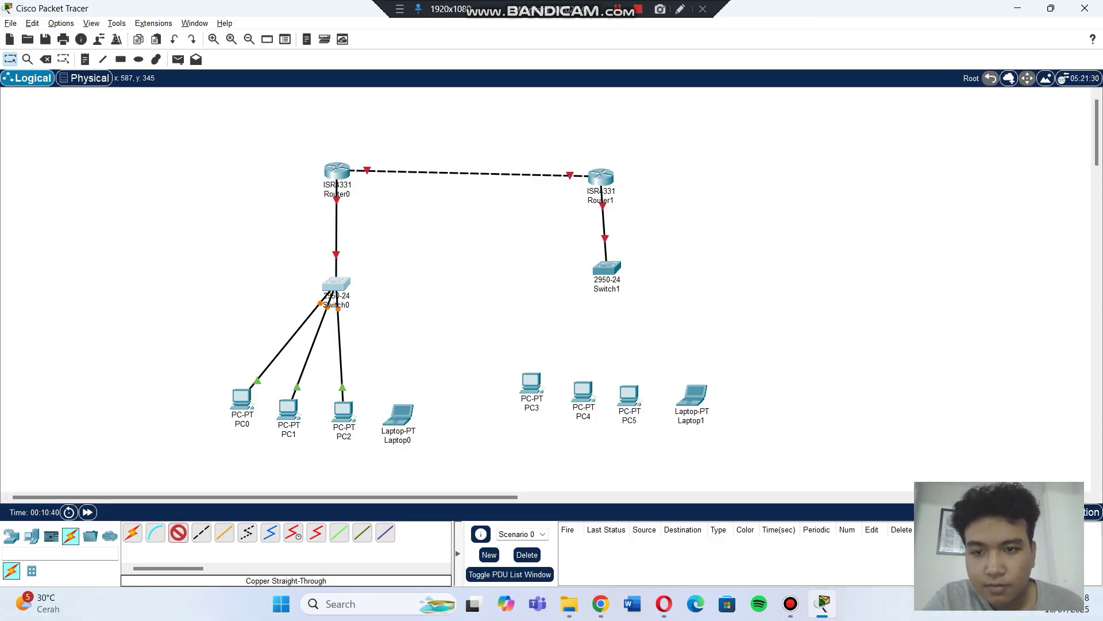
{"action": "left_click", "coordinate": [336, 284]}
{"action": "left_click", "coordinate": [385, 308]}
{"action": "left_click", "coordinate": [398, 412]}
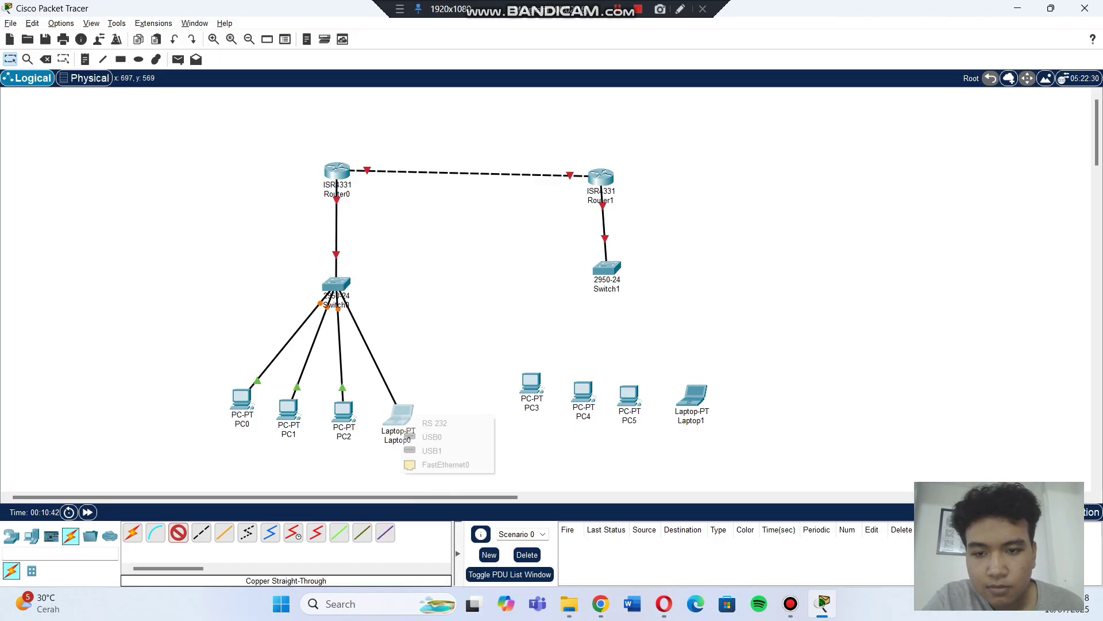
{"action": "left_click", "coordinate": [446, 465]}
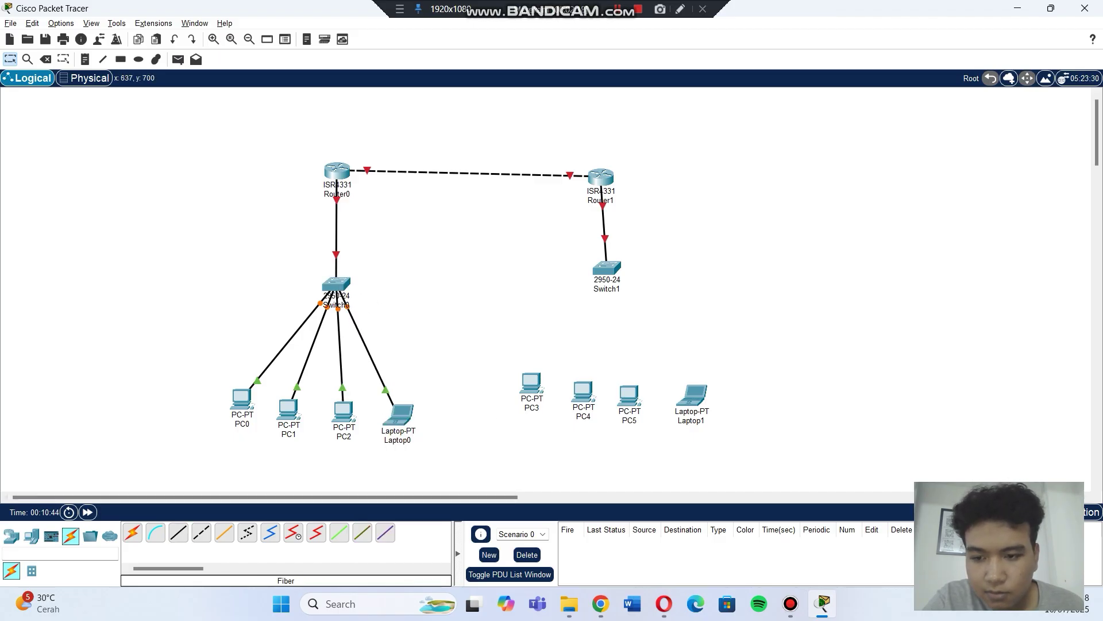
- Connect Switch1 FastEthernet0/2 to PC3 FastEthernet0 with a copper straight-through cable
{"action": "left_click", "coordinate": [179, 532]}
{"action": "left_click", "coordinate": [609, 269]}
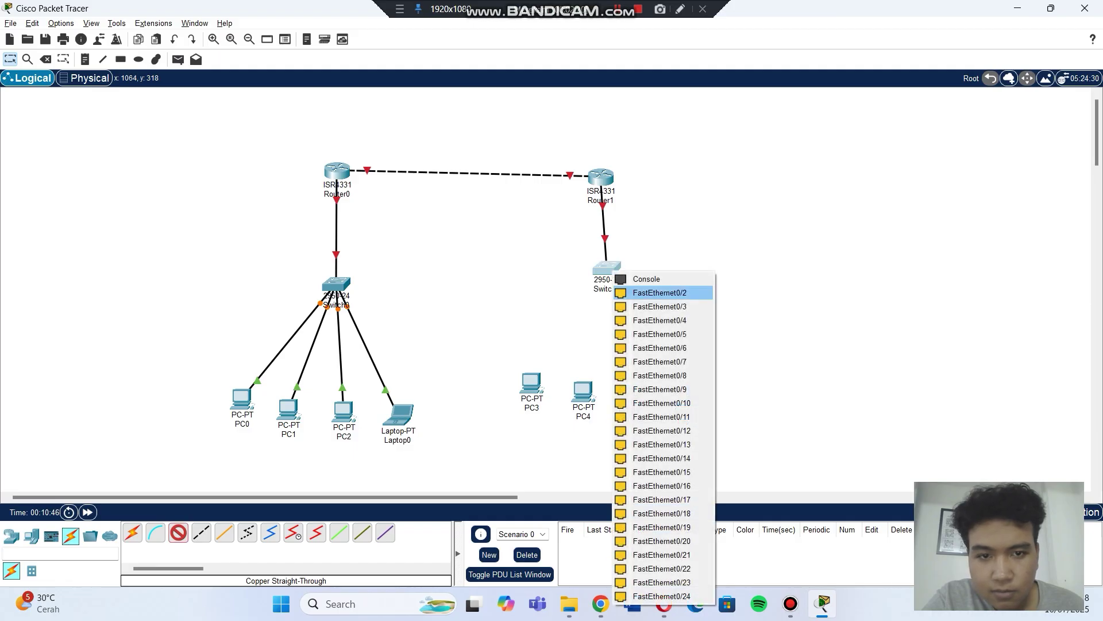
{"action": "left_click", "coordinate": [660, 293]}
{"action": "left_click", "coordinate": [530, 382]}
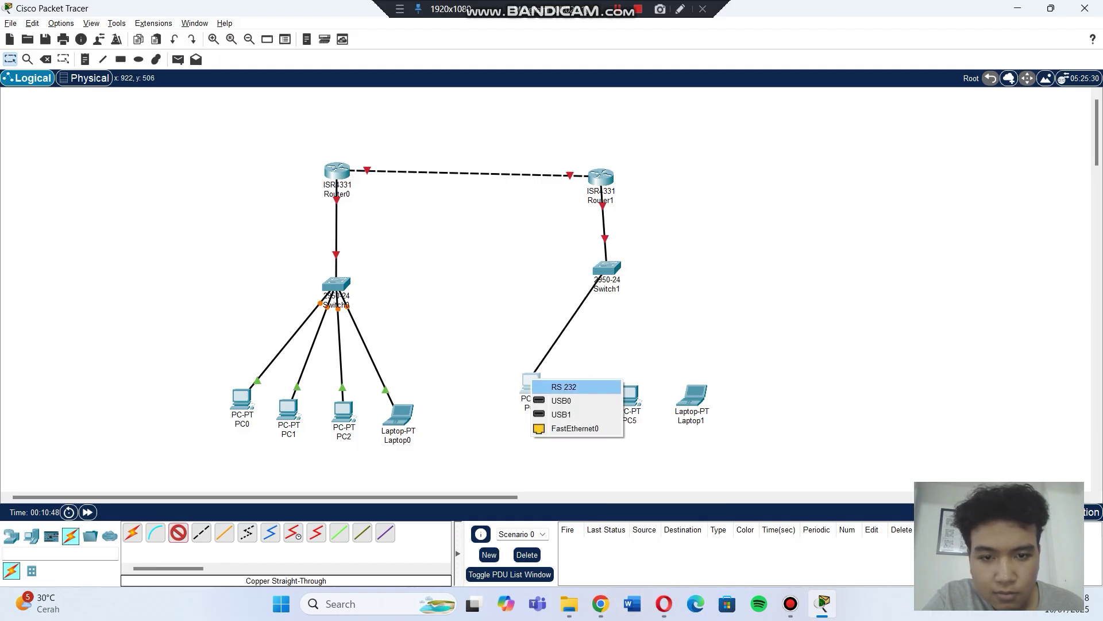
{"action": "left_click", "coordinate": [575, 428]}
- Connect Switch1 FastEthernet0/3 to PC4 FastEthernet0 with a copper straight-through cable
{"action": "left_click", "coordinate": [178, 532]}
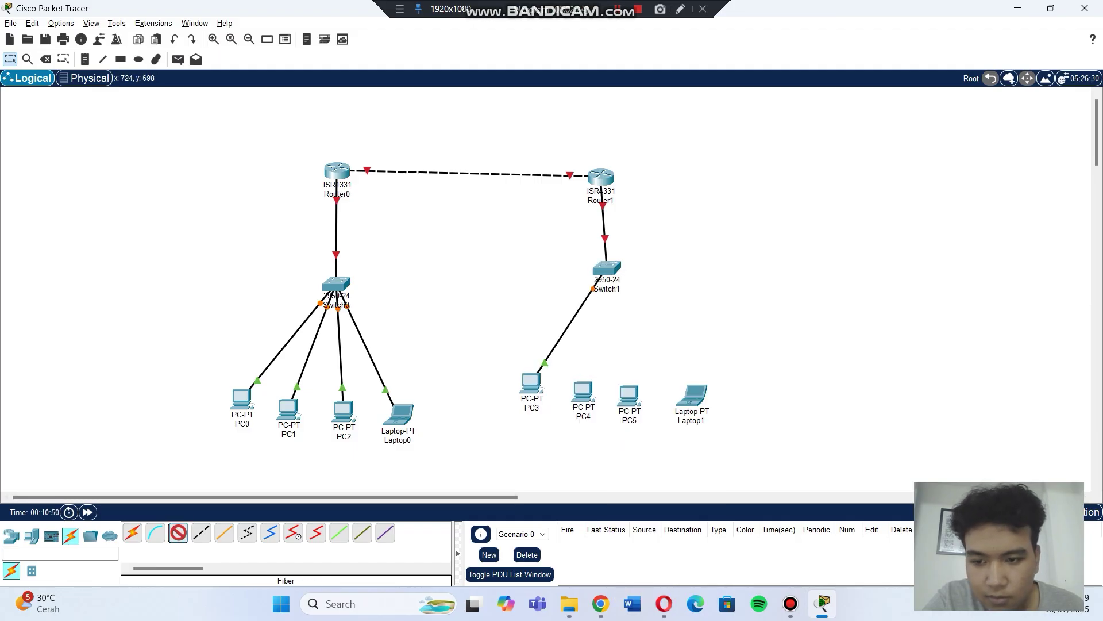
{"action": "left_click", "coordinate": [608, 269]}
{"action": "left_click", "coordinate": [655, 307]}
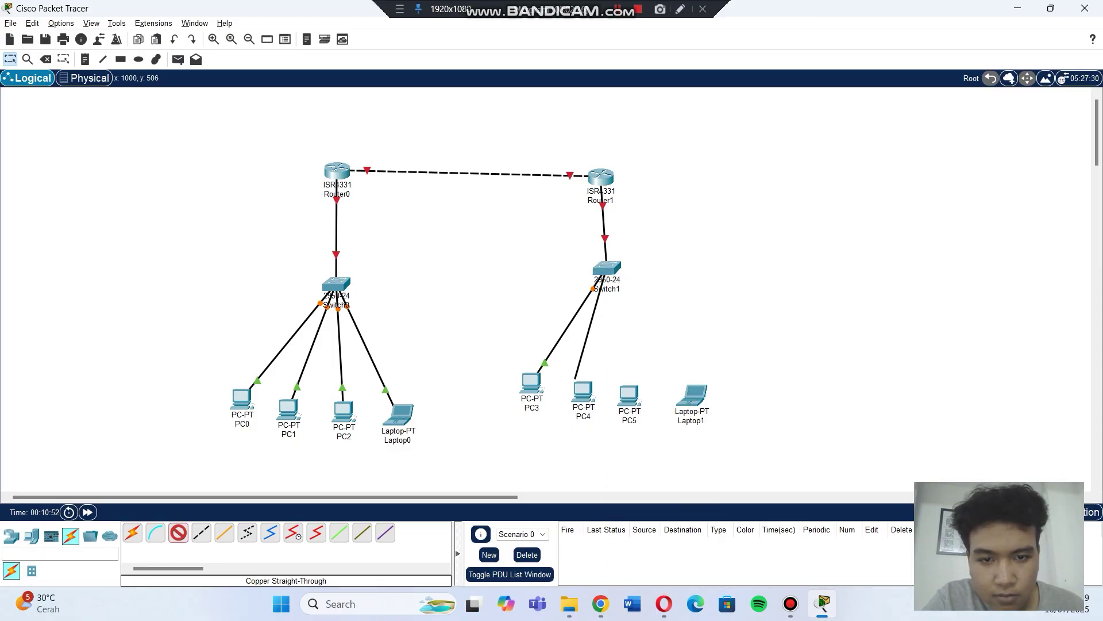
{"action": "left_click", "coordinate": [586, 394]}
{"action": "left_click", "coordinate": [630, 443]}
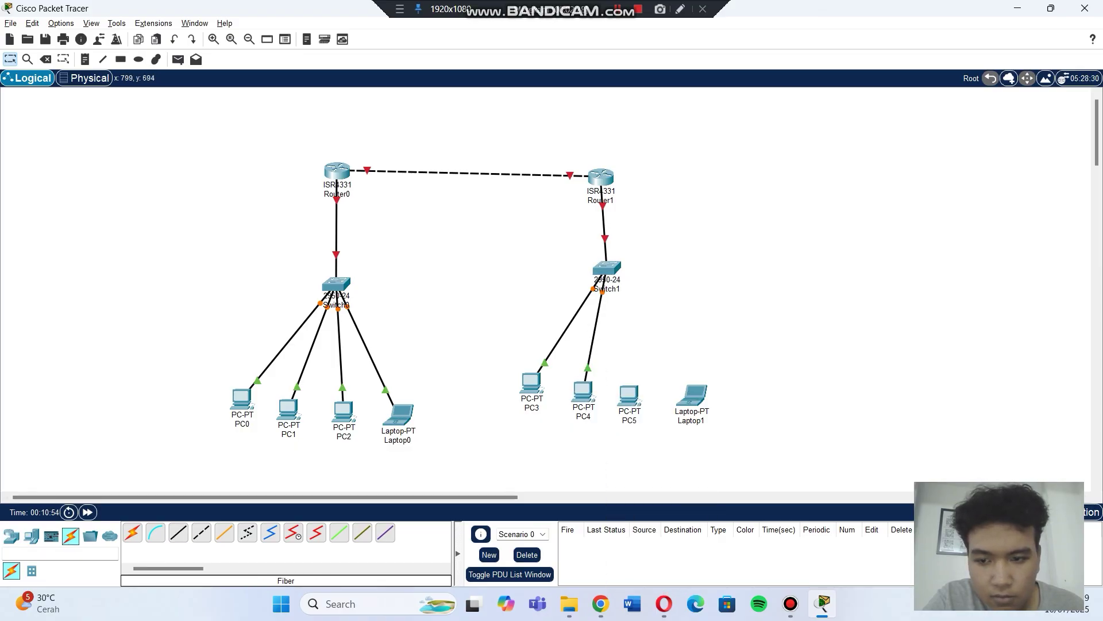
- Connect Switch1 FastEthernet0/4 to PC5 FastEthernet0 with a copper straight-through cable
{"action": "left_click", "coordinate": [178, 532]}
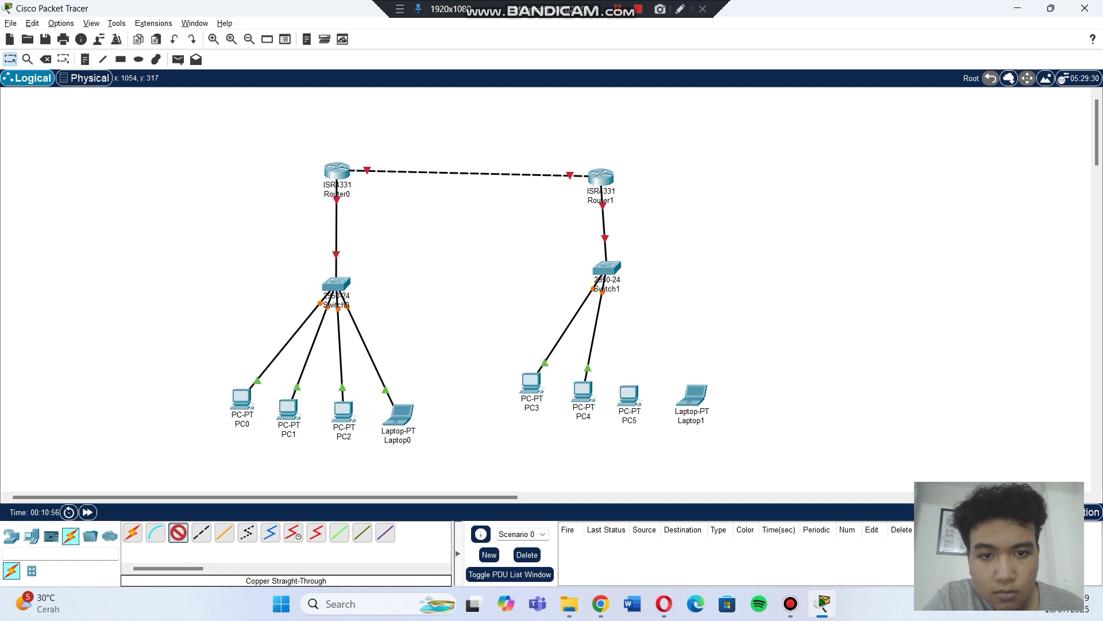
{"action": "left_click", "coordinate": [608, 269]}
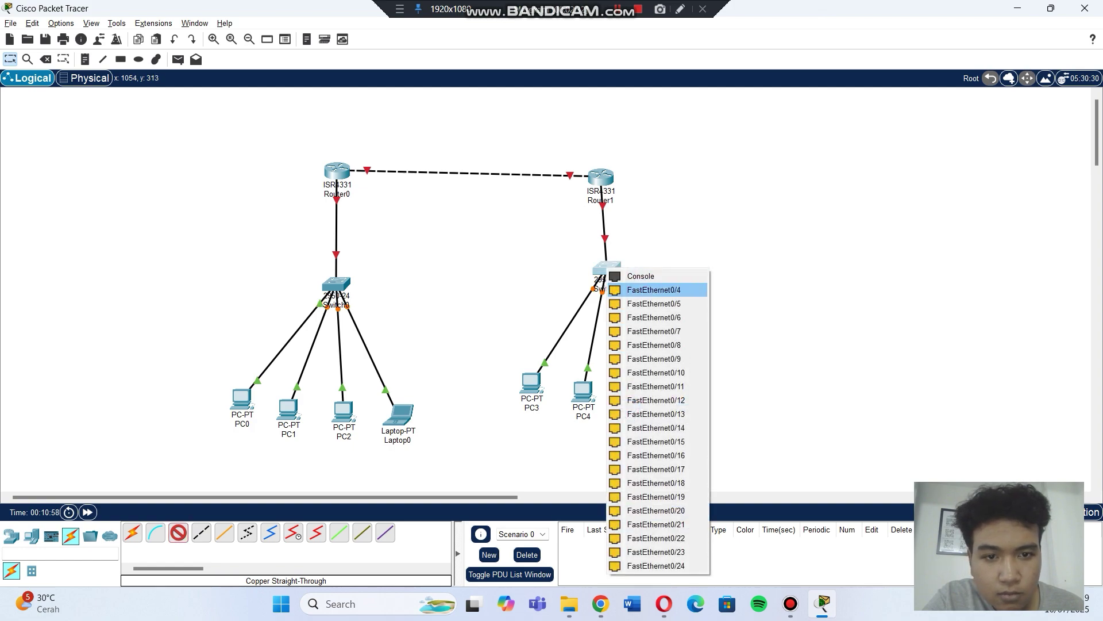
{"action": "left_click", "coordinate": [655, 290]}
{"action": "left_click", "coordinate": [630, 396]}
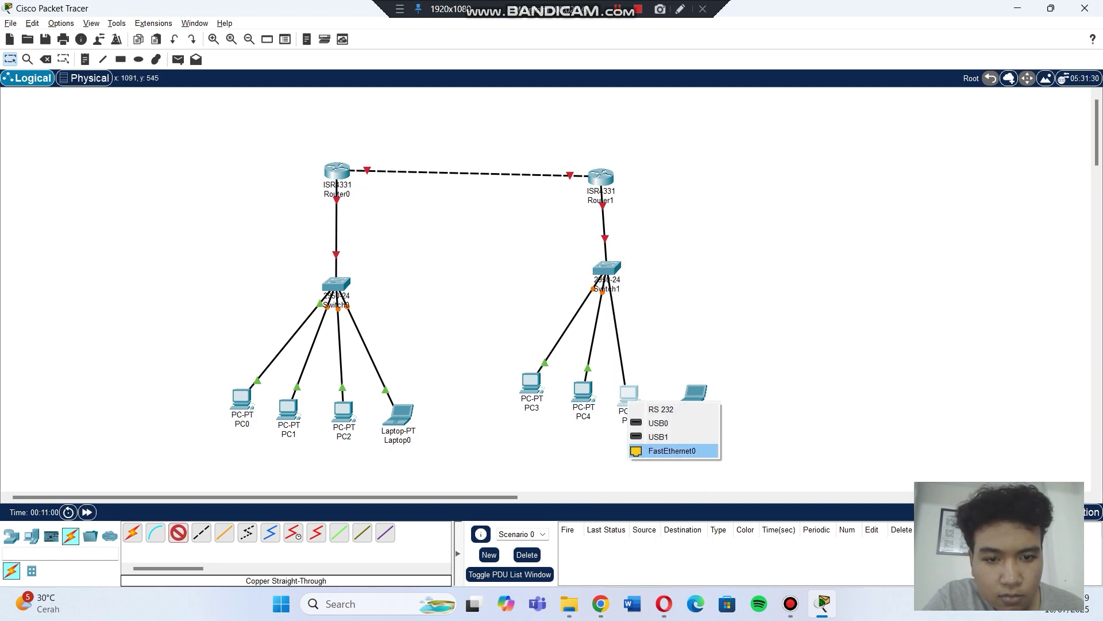
{"action": "left_click", "coordinate": [672, 451]}
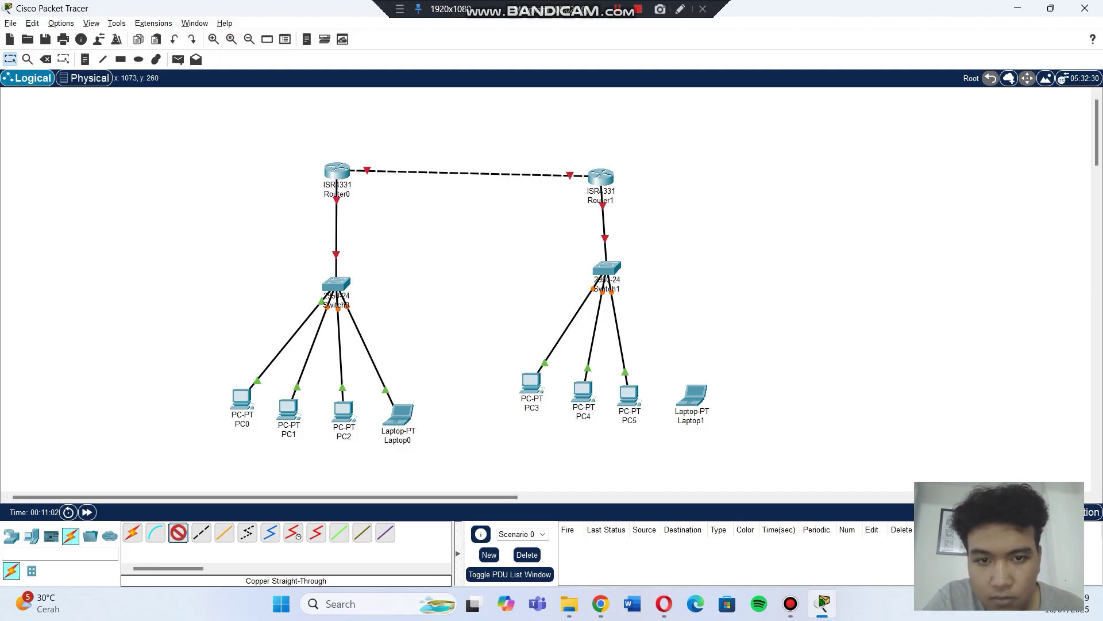
- Connect Switch1 FastEthernet0/5 to Laptop1 FastEthernet0 with a copper straight-through cable
{"action": "left_click", "coordinate": [605, 268]}
{"action": "left_click", "coordinate": [638, 290]}
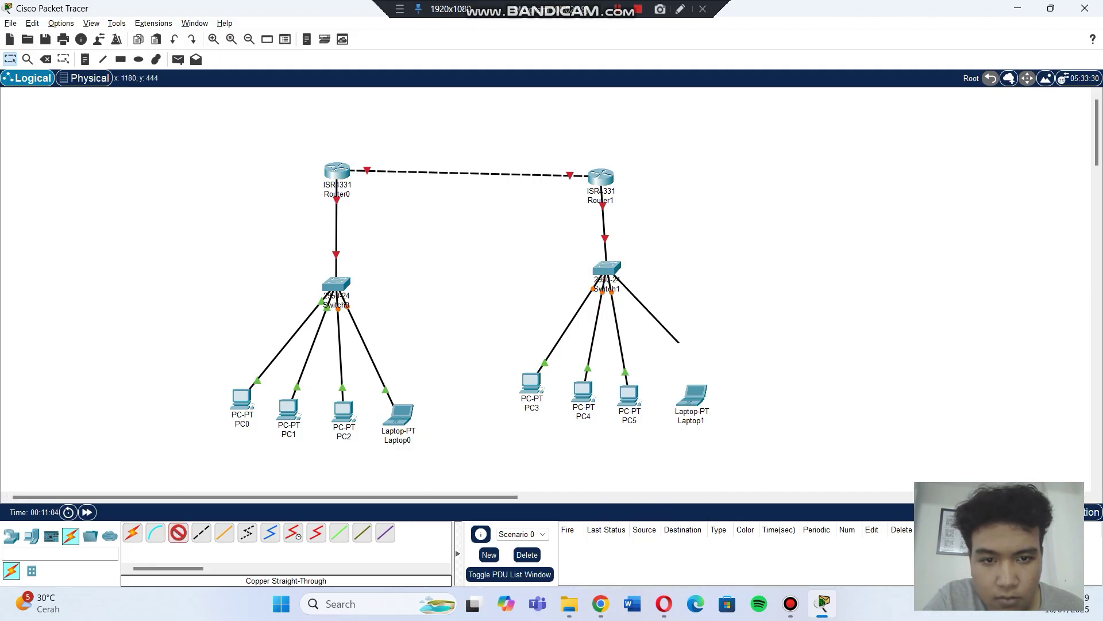
{"action": "left_click", "coordinate": [696, 394]}
{"action": "left_click", "coordinate": [741, 442]}
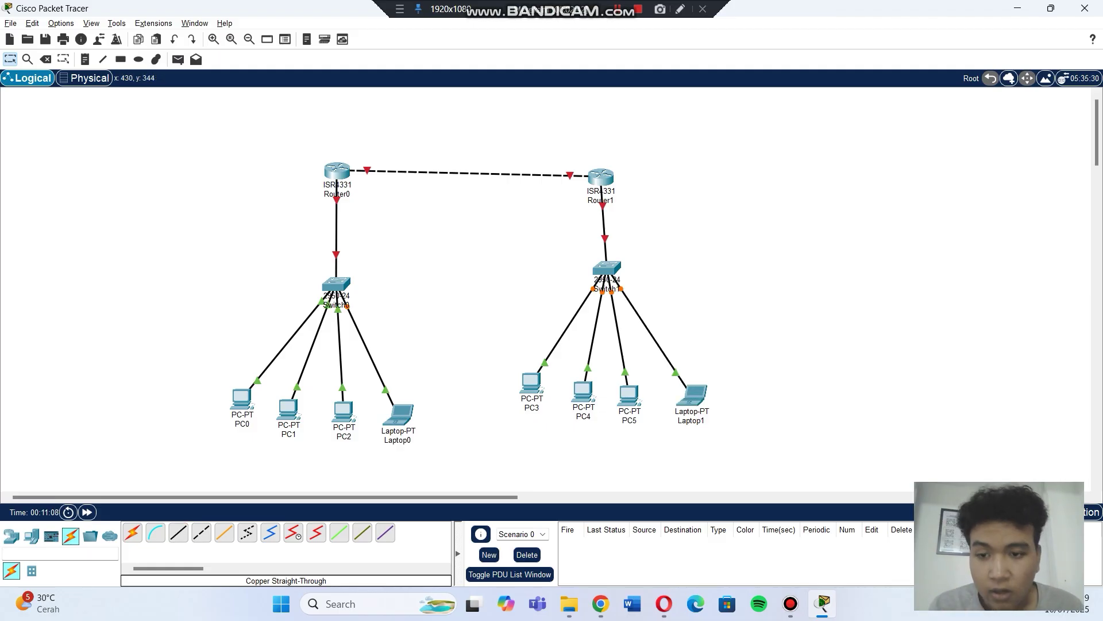
- Give PC0 the static IPv4 address 192.168.1.2 with subnet mask 255.255.255.0
{"action": "double_click", "coordinate": [242, 402]}
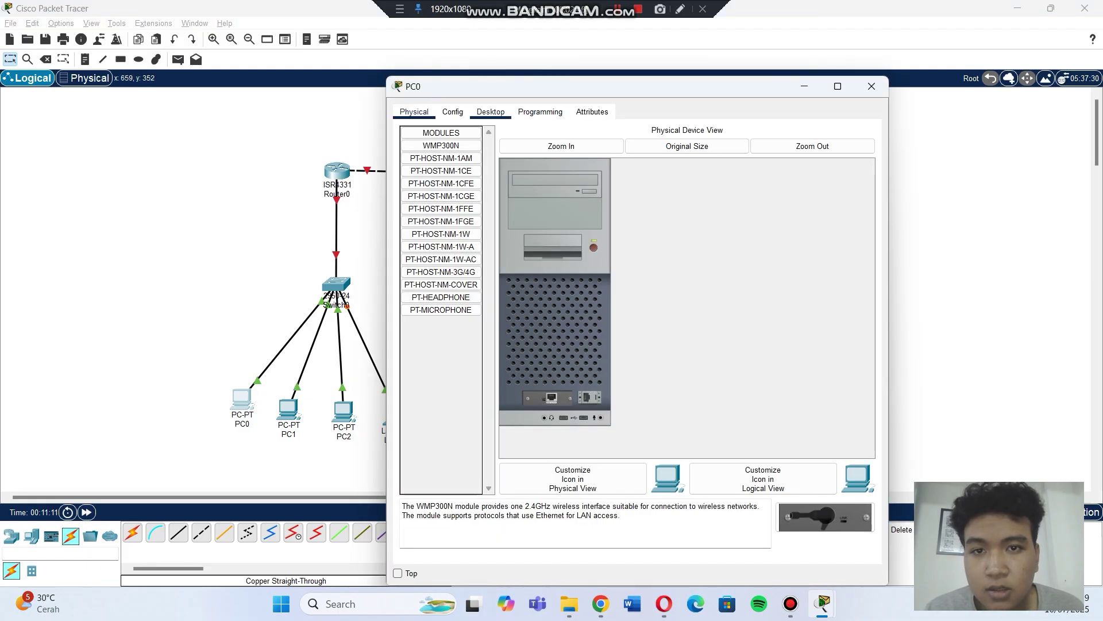
{"action": "left_click", "coordinate": [490, 112]}
{"action": "left_click", "coordinate": [445, 158]}
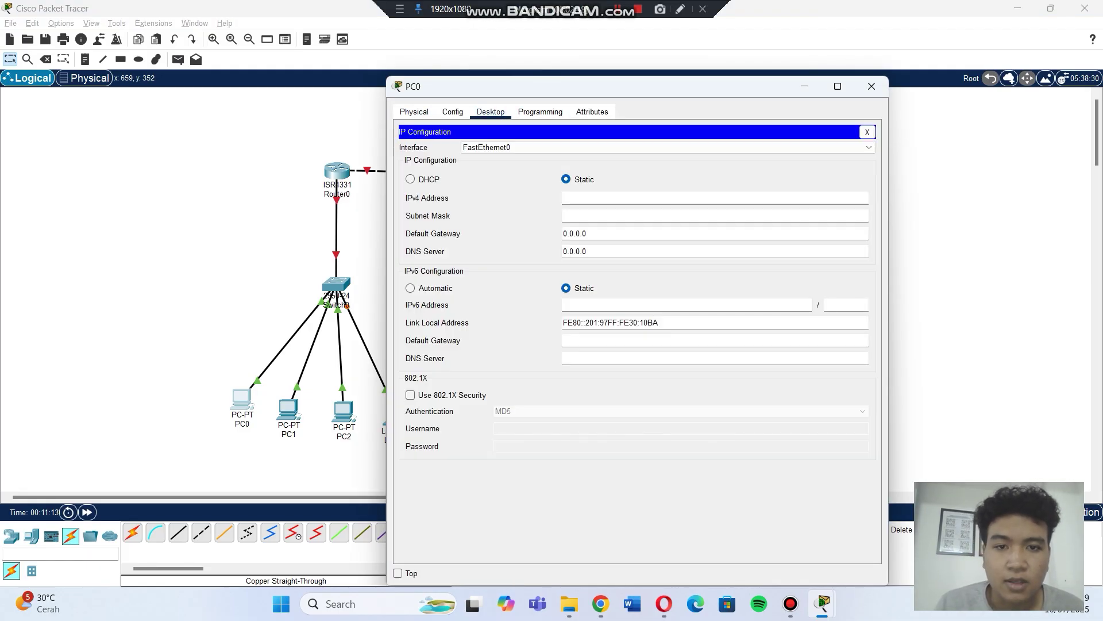
{"action": "left_click", "coordinate": [715, 198]}
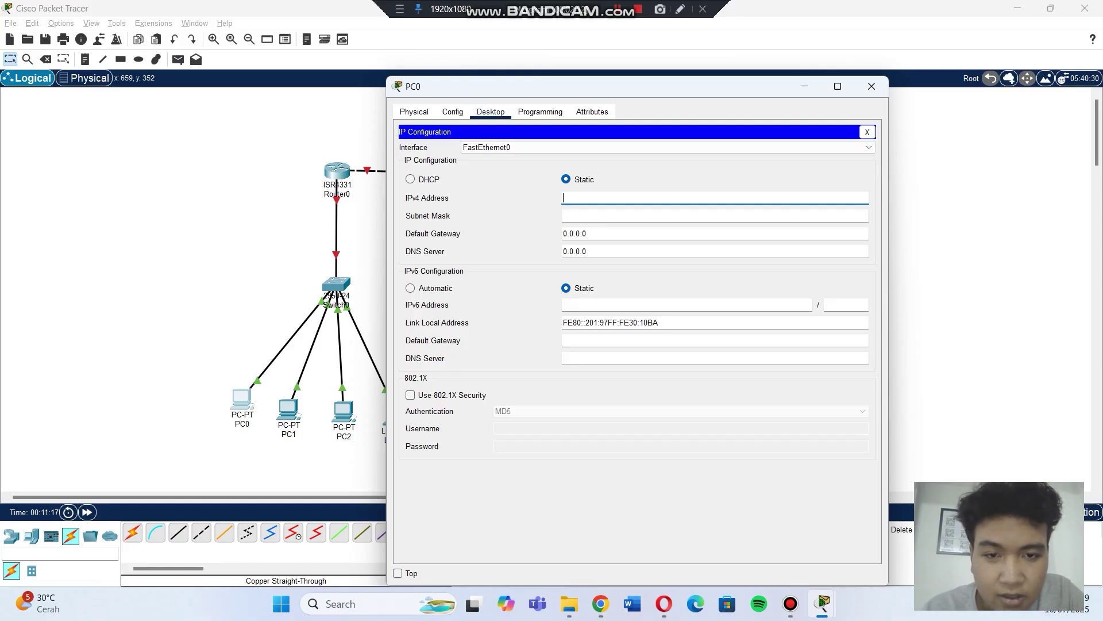
{"action": "type", "text": "192"}
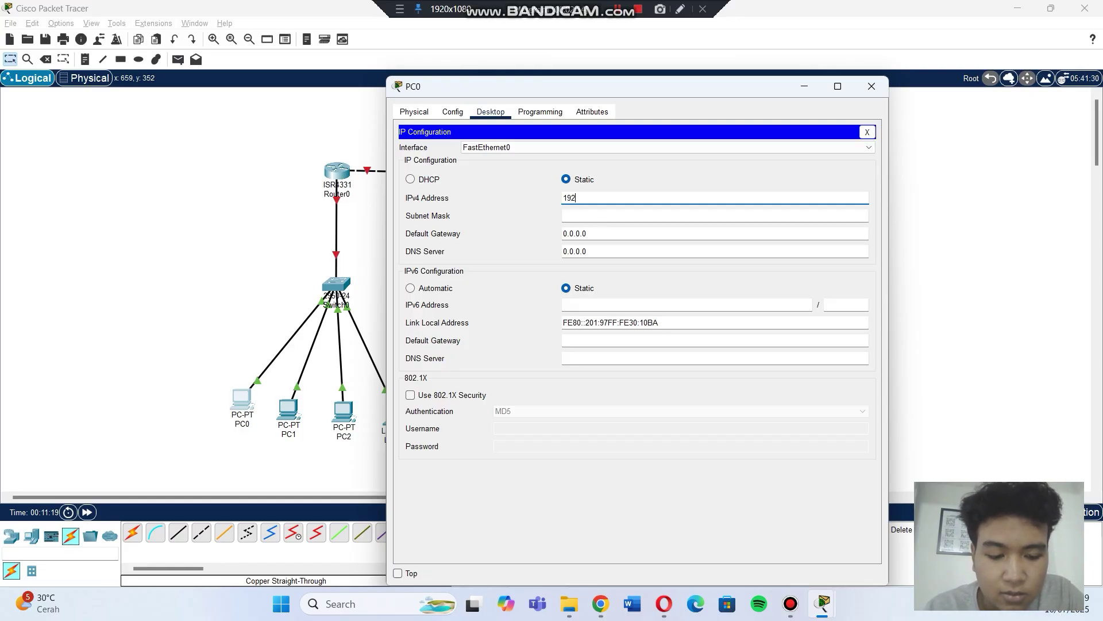
{"action": "type", "text": ".168.1.2"}
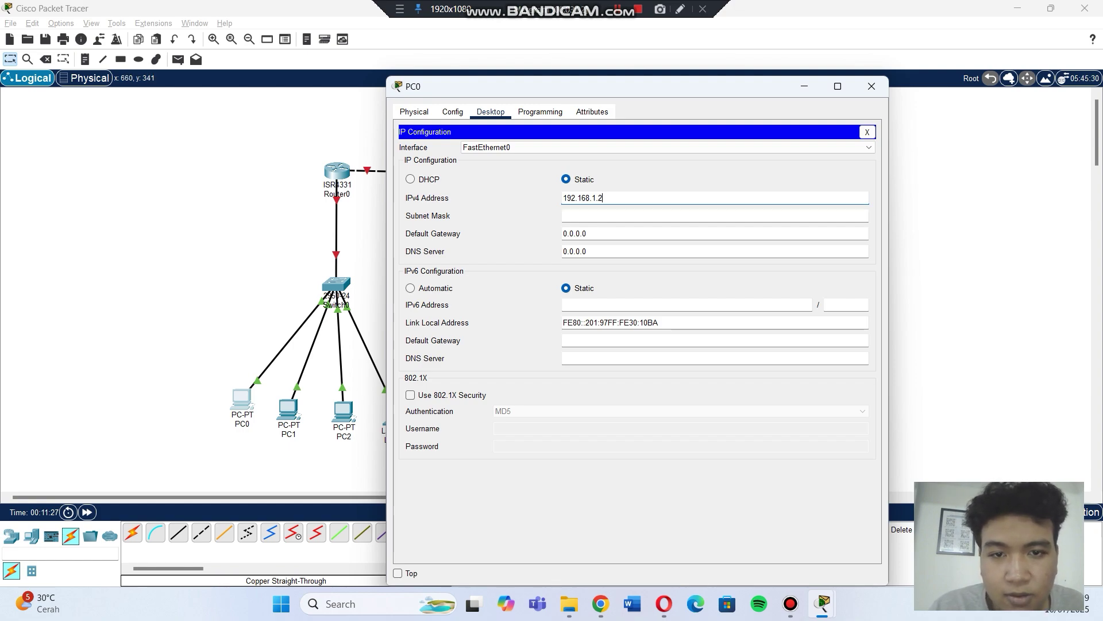
{"action": "key", "text": "Tab"}
{"action": "key", "text": "Tab"}
- Set PC0's IPv4 default gateway to 192.168.1.1, reusing its copied IPv4 address, and close the PC0 window
{"action": "left_click", "coordinate": [604, 198]}
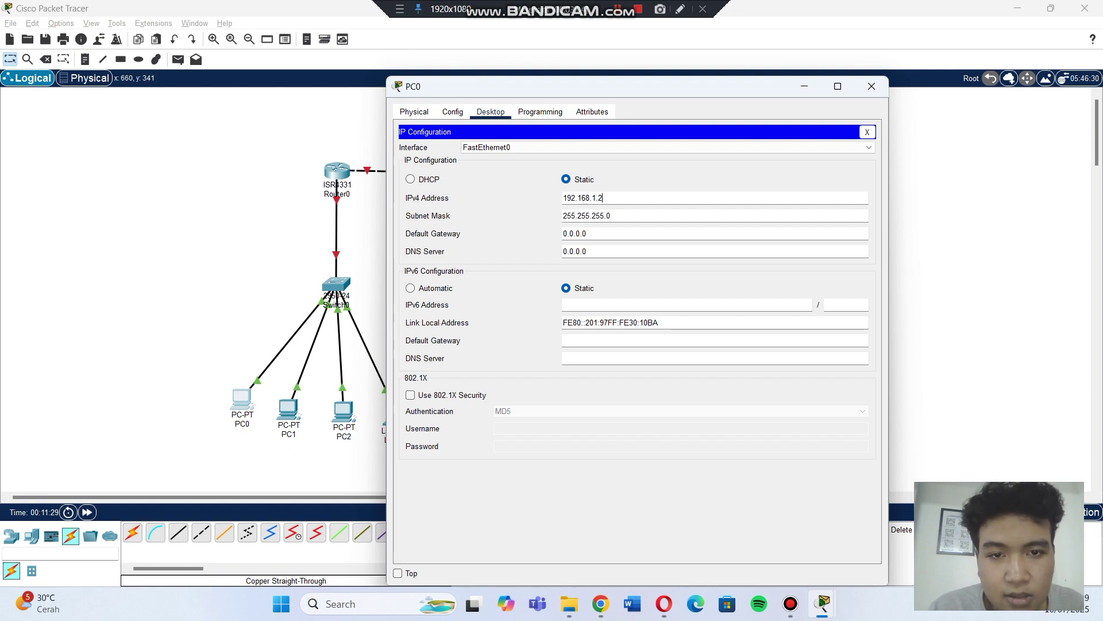
{"action": "key", "text": "ctrl+a"}
{"action": "key", "text": "ctrl+c"}
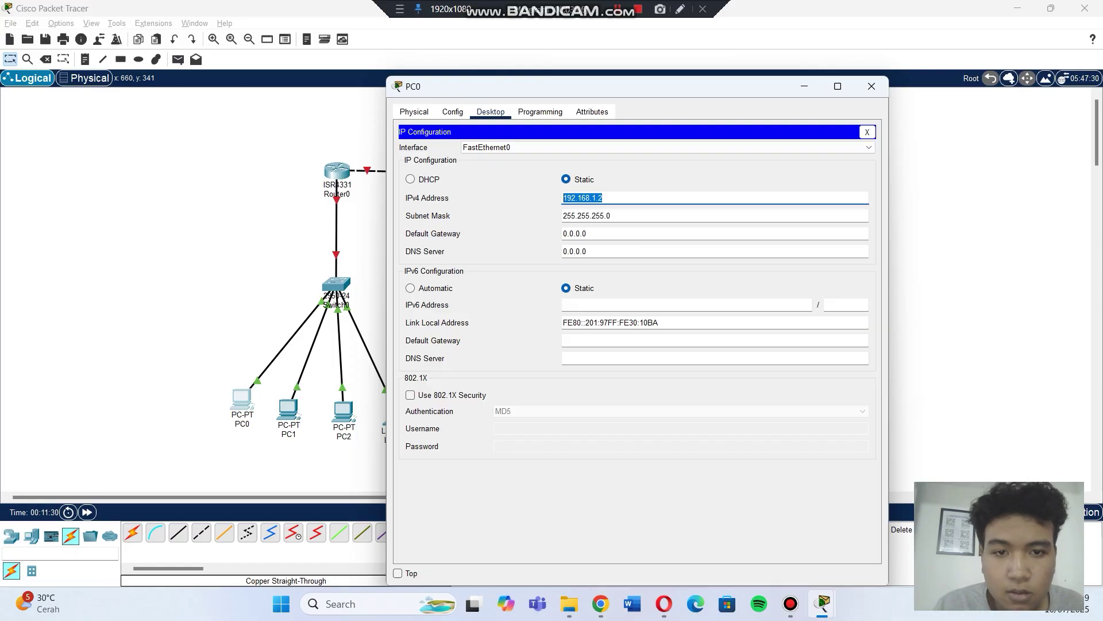
{"action": "key", "text": "Tab"}
{"action": "key", "text": "Tab"}
{"action": "type", "text": "0"}
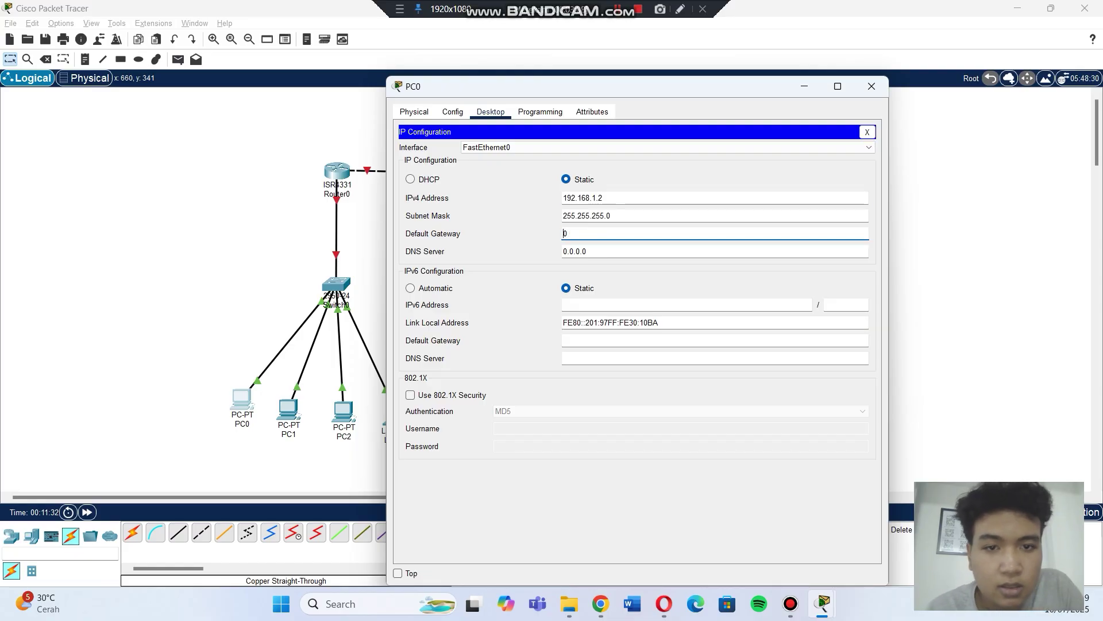
{"action": "key", "text": "ctrl+v"}
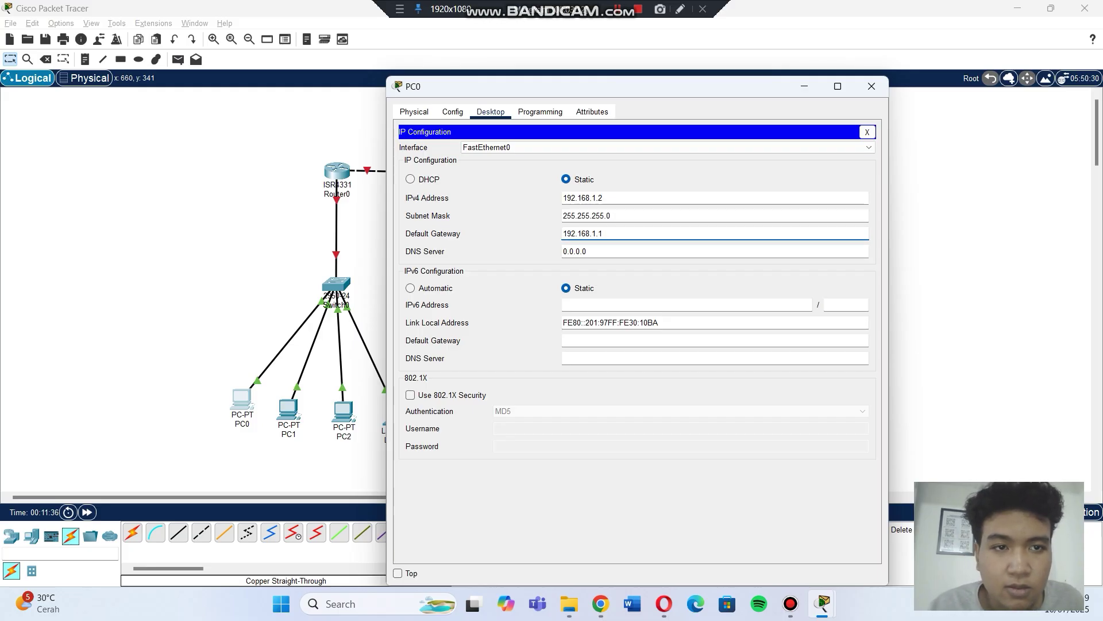
{"action": "left_click", "coordinate": [872, 86]}
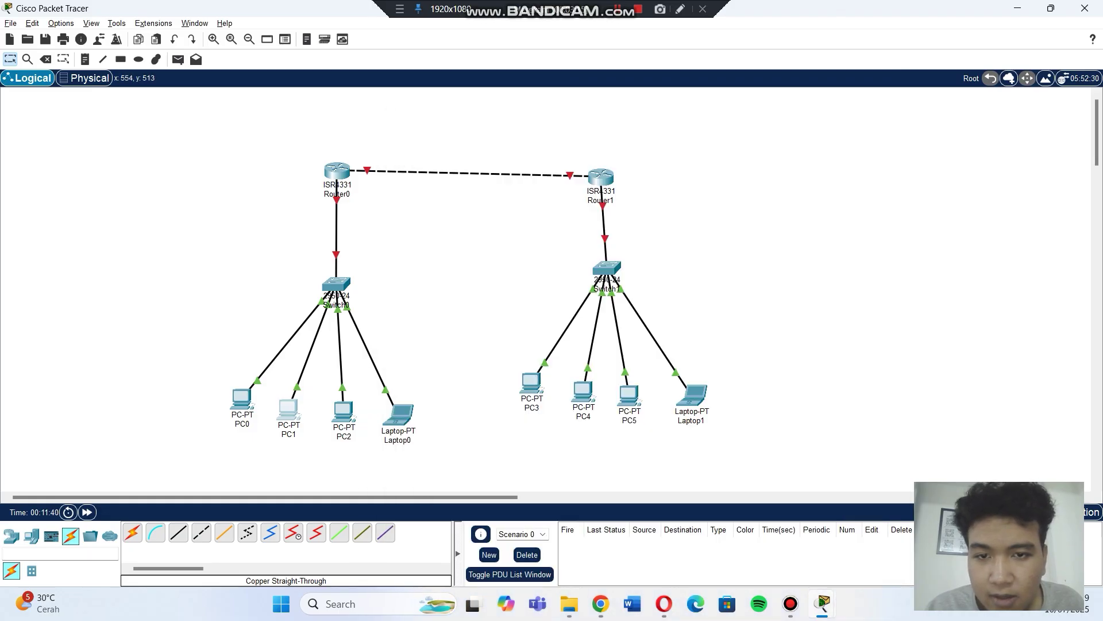
- Give PC1 the static IPv4 address 192.168.1.3 with subnet mask 255.255.255.0
{"action": "left_click", "coordinate": [288, 409]}
{"action": "left_click", "coordinate": [490, 150]}
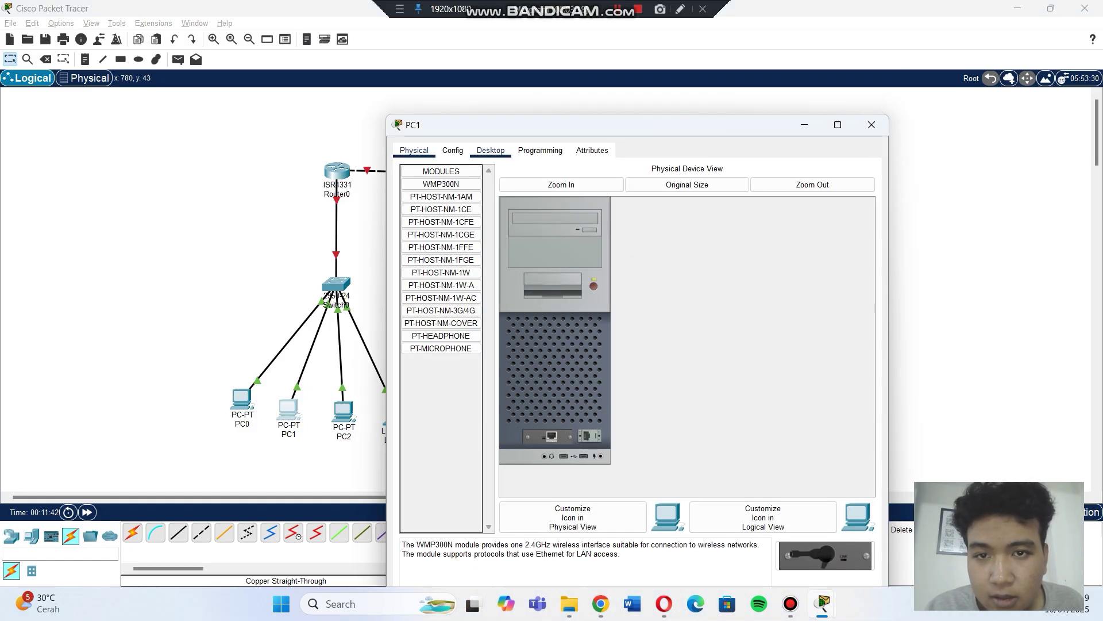
{"action": "left_click", "coordinate": [445, 196]}
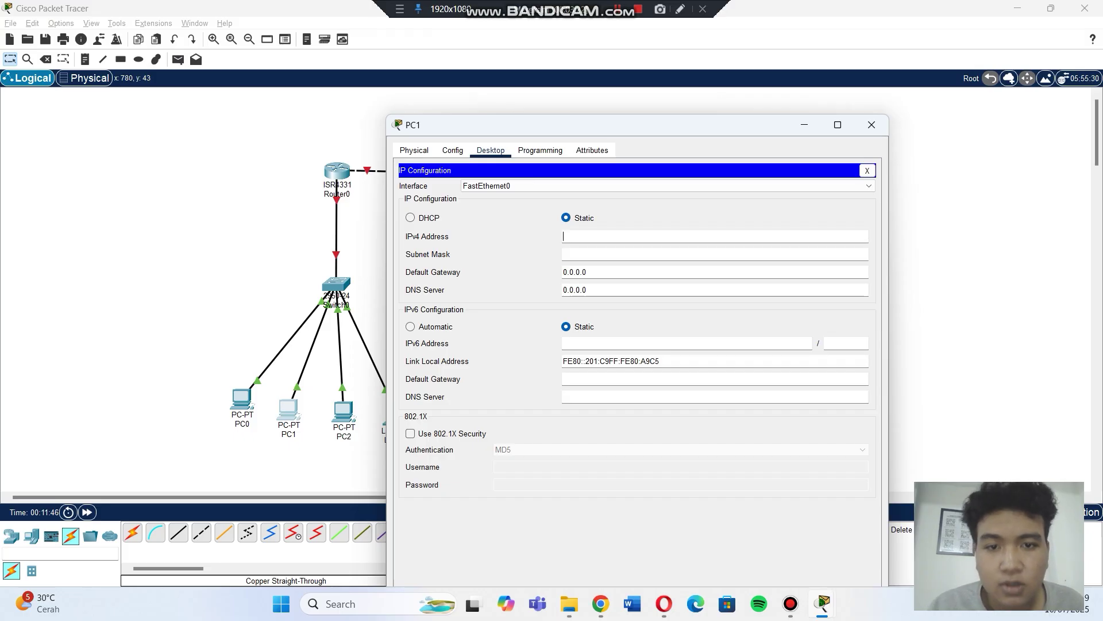
{"action": "type", "text": "192.168.1.2"}
{"action": "key", "text": "BackSpace"}
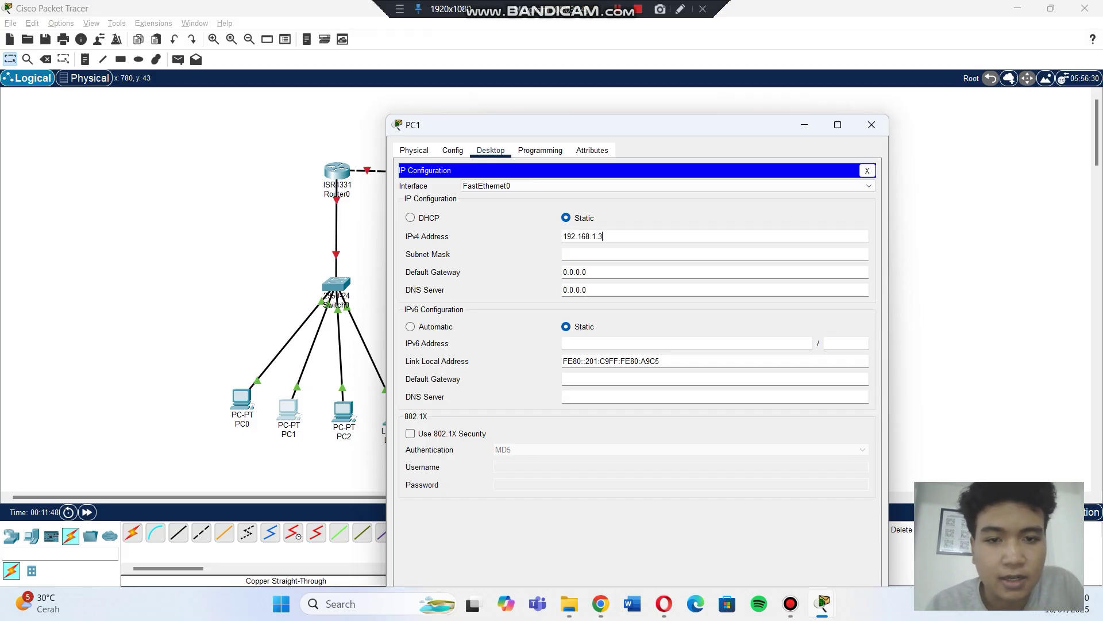
{"action": "type", "text": "3"}
{"action": "key", "text": "Tab"}
{"action": "key", "text": "Tab"}
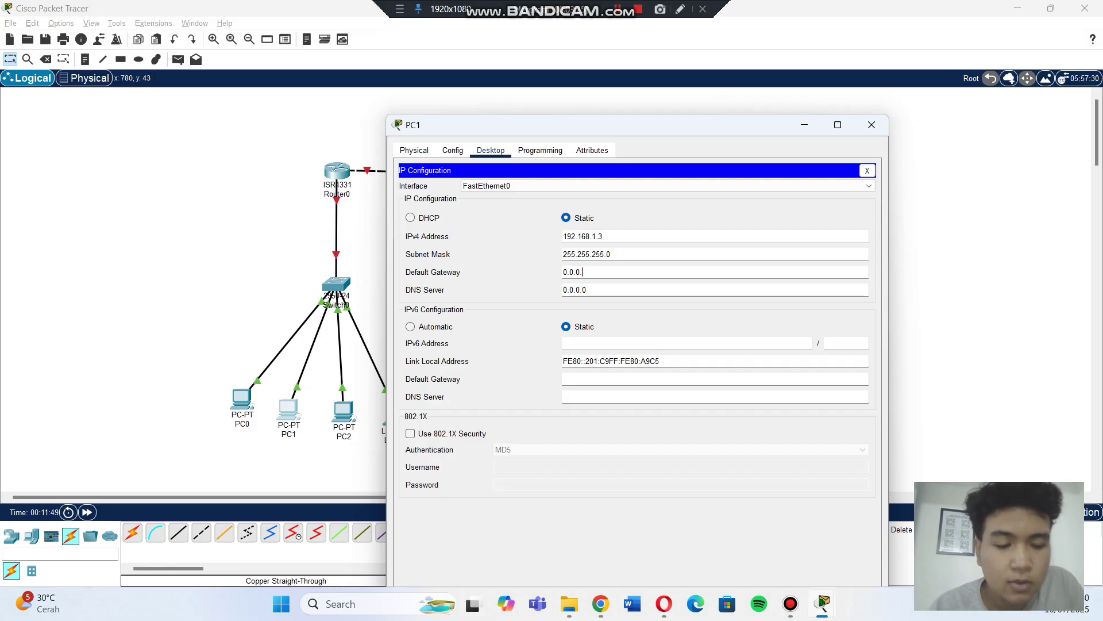
- Replace PC1's IPv4 default gateway with 192.168.1.1 and close the PC1 window
{"action": "key", "text": "BackSpace"}
{"action": "key", "text": "BackSpace"}
{"action": "key", "text": "BackSpace"}
{"action": "key", "text": "BackSpace"}
{"action": "key", "text": "BackSpace"}
{"action": "type", "text": "192.168.1.2"}
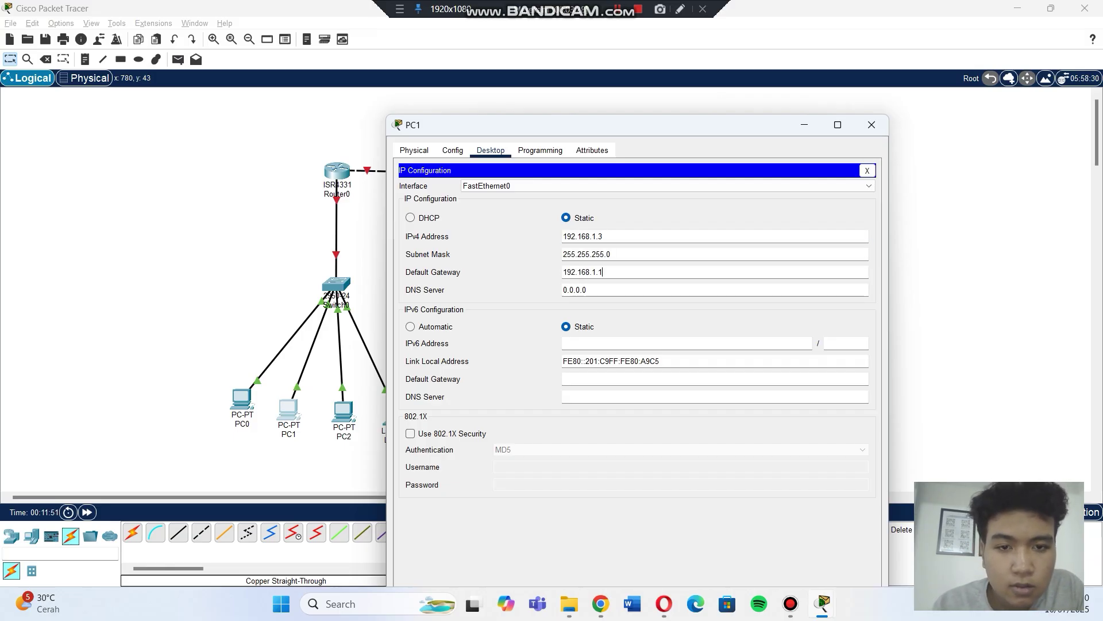
{"action": "left_click", "coordinate": [871, 125]}
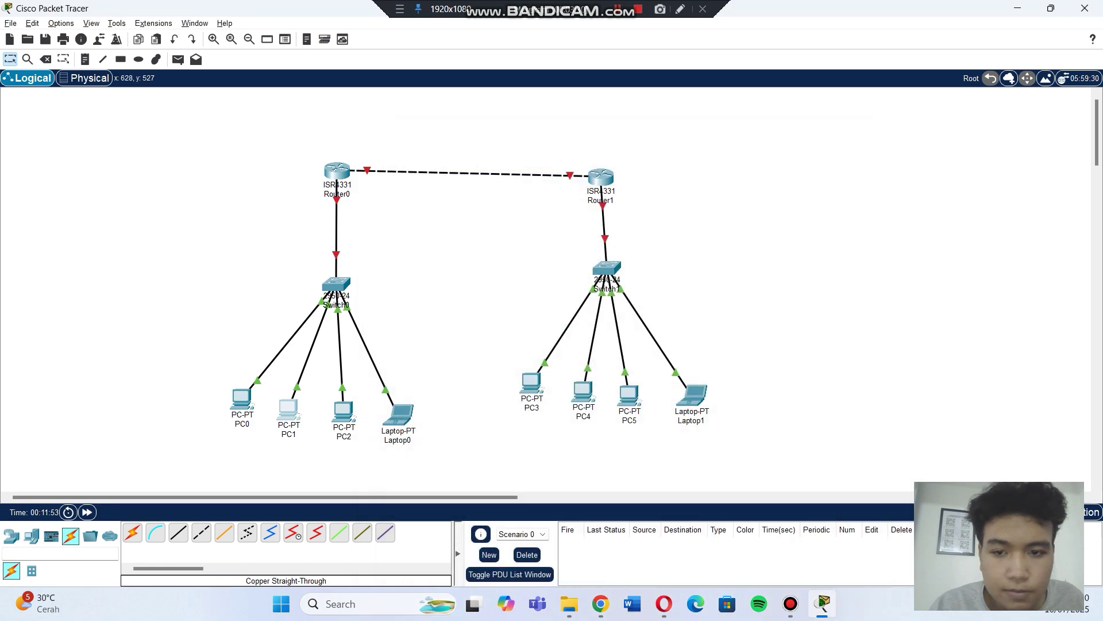
- Give PC2 the static IPv4 address 192.168.1.4 with subnet mask 255.255.255.0
{"action": "left_click", "coordinate": [343, 410]}
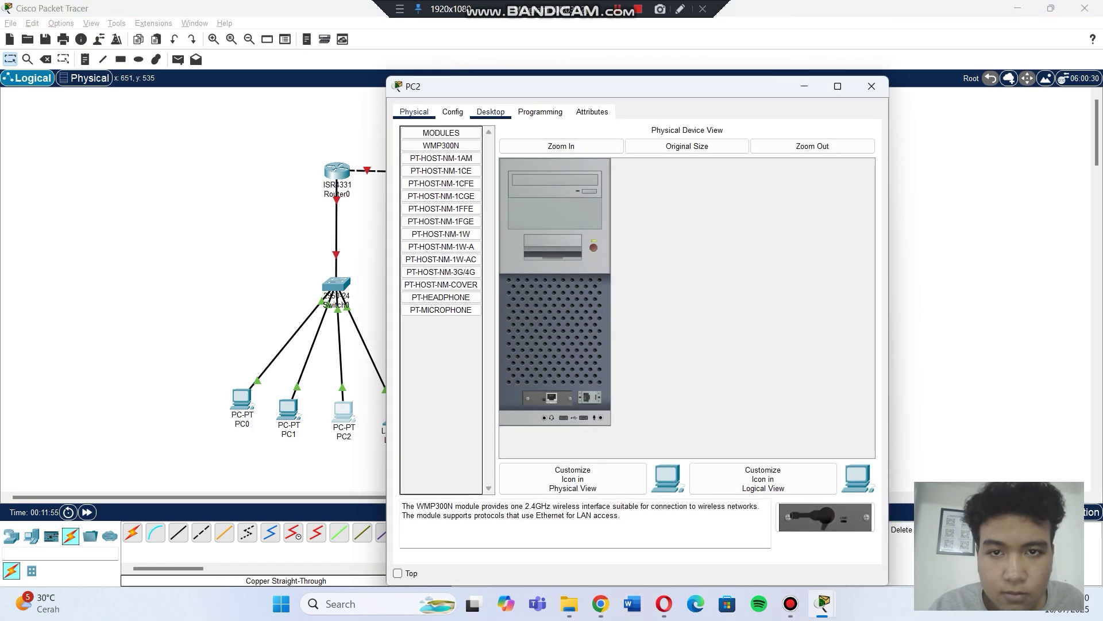
{"action": "left_click", "coordinate": [490, 111]}
{"action": "left_click", "coordinate": [446, 158]}
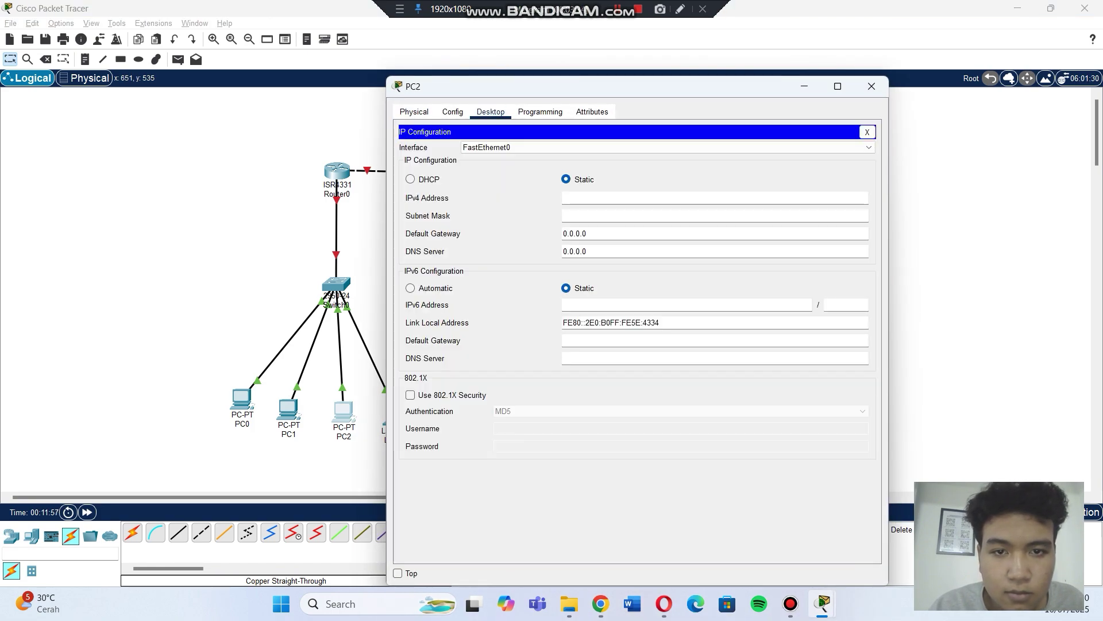
{"action": "left_click", "coordinate": [715, 198]}
{"action": "type", "text": "192.168.1.2"}
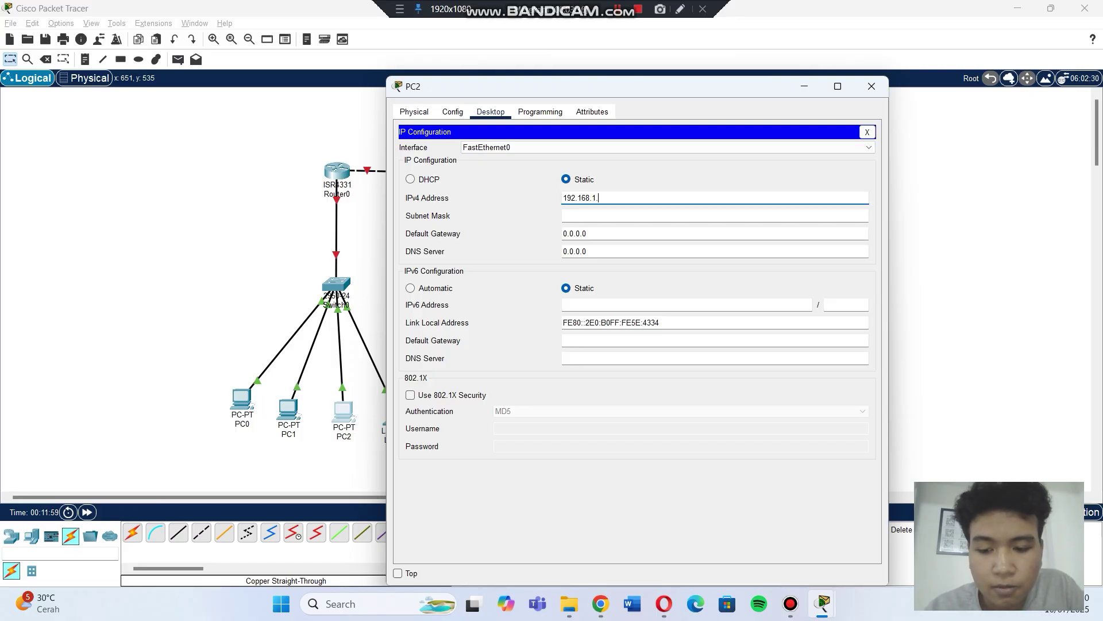
- Replace PC2's IPv4 default gateway with 192.168.1.1 and close the PC2 window
{"action": "left_click", "coordinate": [587, 233]}
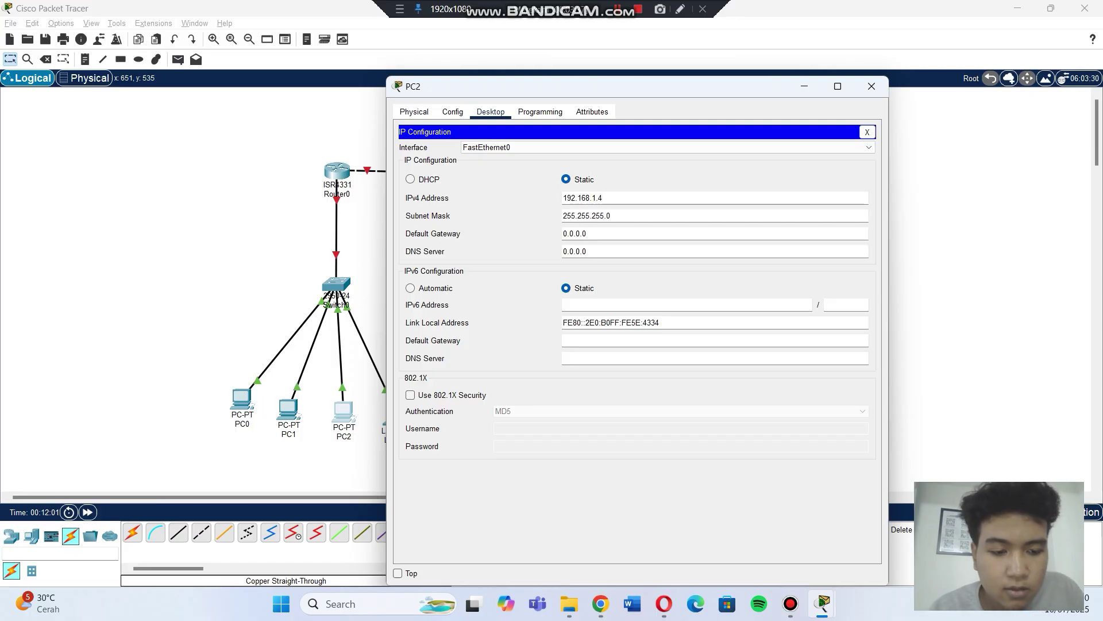
{"action": "key", "text": "BackSpace"}
{"action": "key", "text": "BackSpace"}
{"action": "key", "text": "BackSpace"}
{"action": "key", "text": "BackSpace"}
{"action": "key", "text": "BackSpace"}
{"action": "key", "text": "BackSpace"}
{"action": "type", "text": "192.168.1.2"}
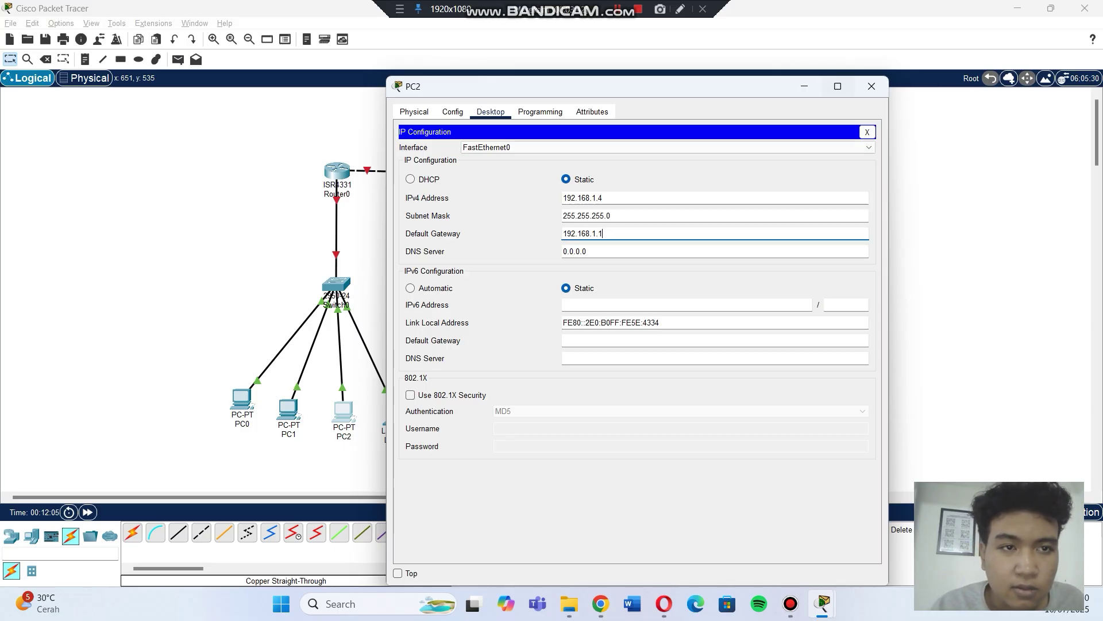
{"action": "left_click", "coordinate": [872, 86]}
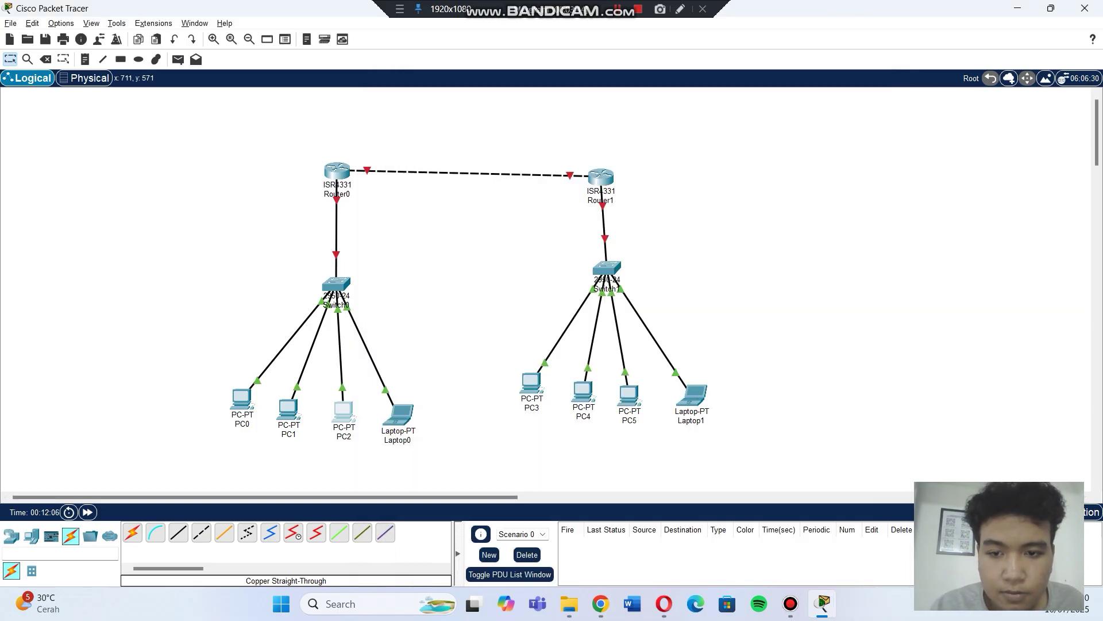
- Give Laptop0 the static IPv4 address 192.168.1.5 with subnet mask 255.255.255.0
{"action": "left_click", "coordinate": [398, 415]}
{"action": "left_click", "coordinate": [490, 112]}
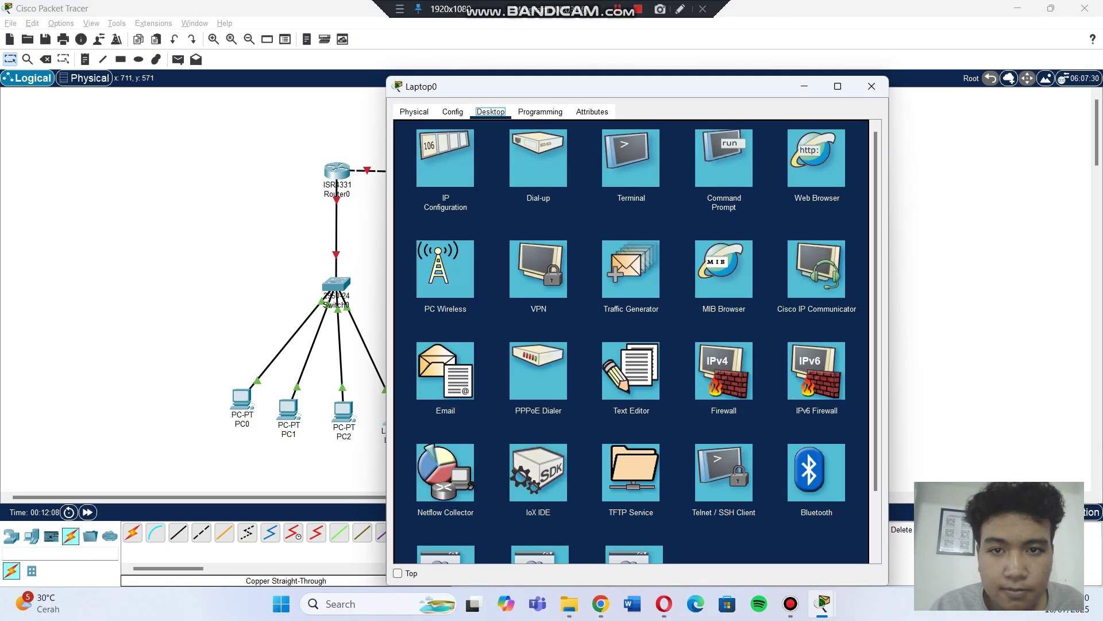
{"action": "left_click", "coordinate": [446, 153]}
{"action": "type", "text": "192.168.1.2"}
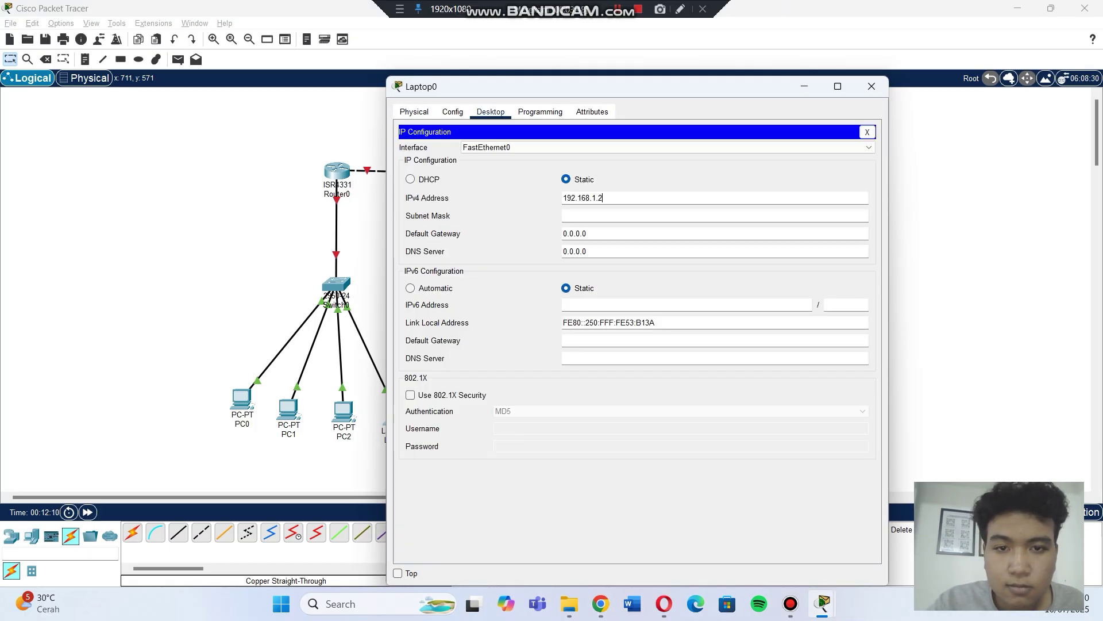
{"action": "type", "text": "5"}
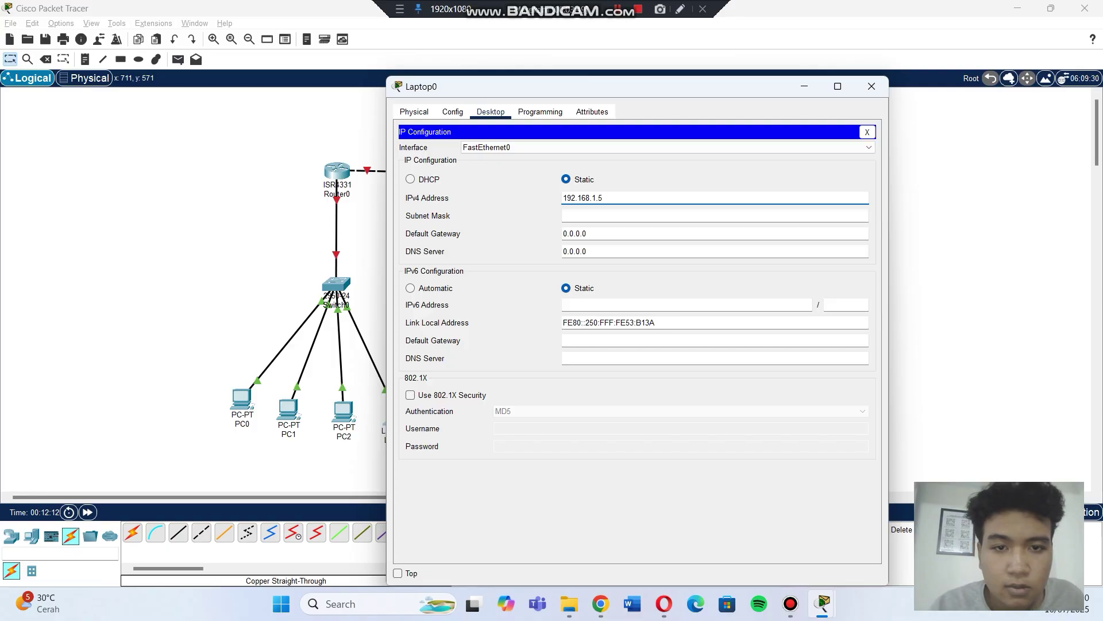
{"action": "key", "text": "Tab"}
- Replace Laptop0's IPv4 default gateway with 192.168.1.1 and close the Laptop0 window
{"action": "key", "text": "Tab"}
{"action": "key", "text": "BackSpace"}
{"action": "key", "text": "BackSpace"}
{"action": "key", "text": "BackSpace"}
{"action": "key", "text": "BackSpace"}
{"action": "key", "text": "BackSpace"}
{"action": "key", "text": "BackSpace"}
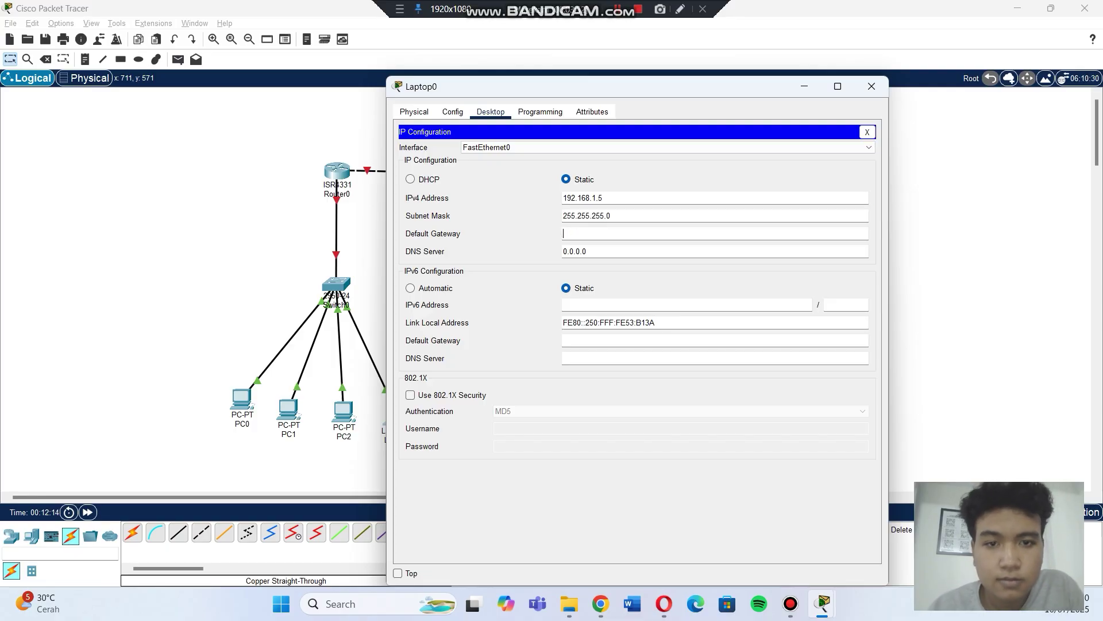
{"action": "key", "text": "ctrl+v"}
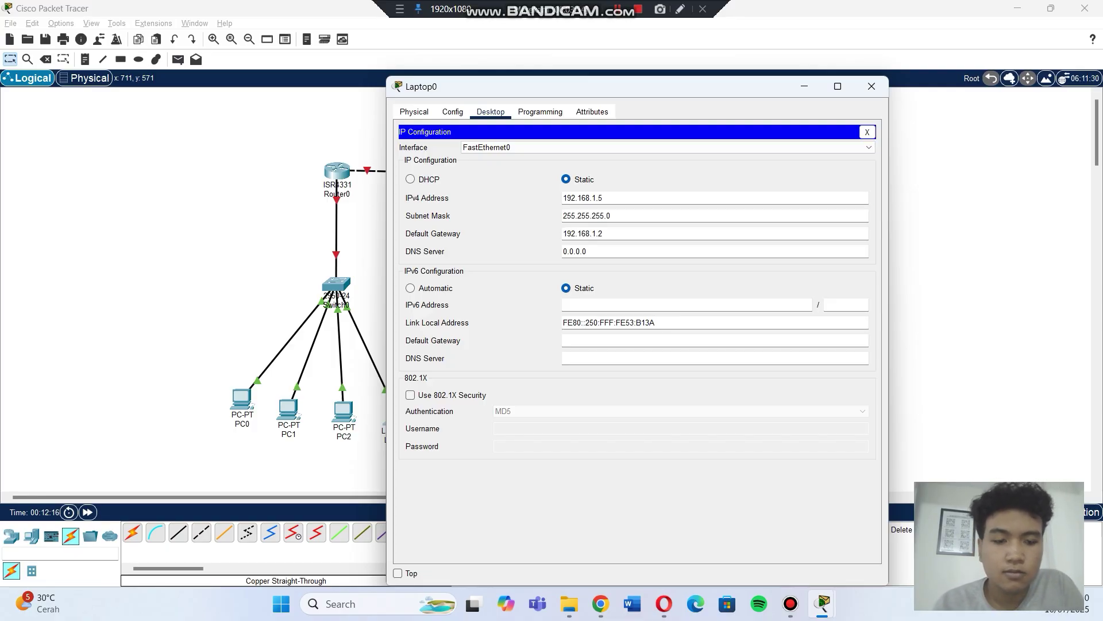
{"action": "key", "text": "BackSpace"}
{"action": "type", "text": "1"}
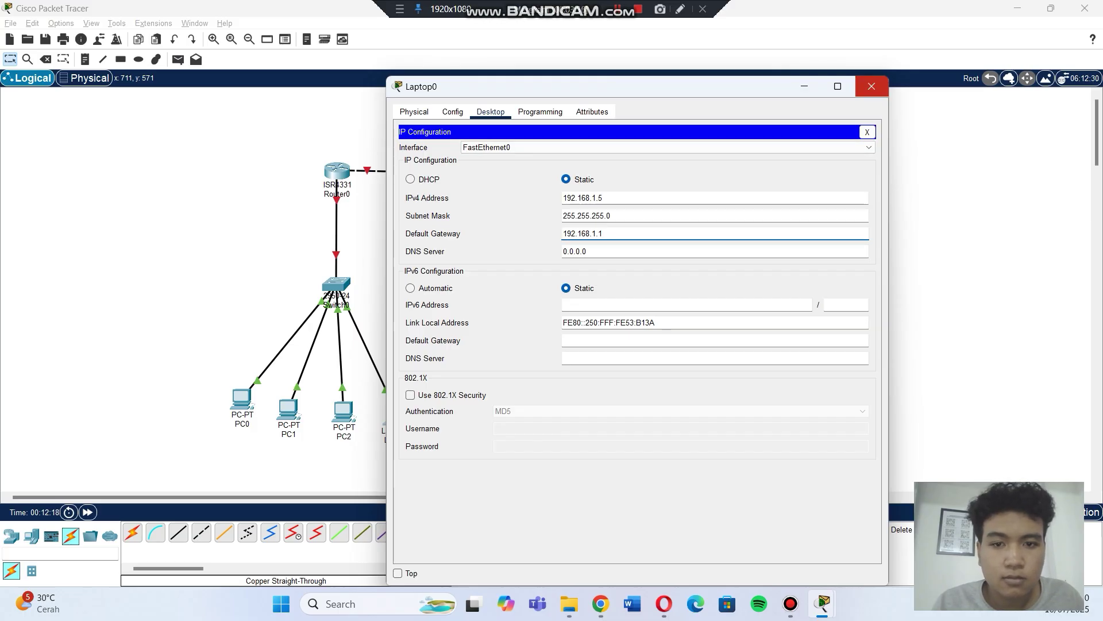
{"action": "left_click", "coordinate": [871, 86]}
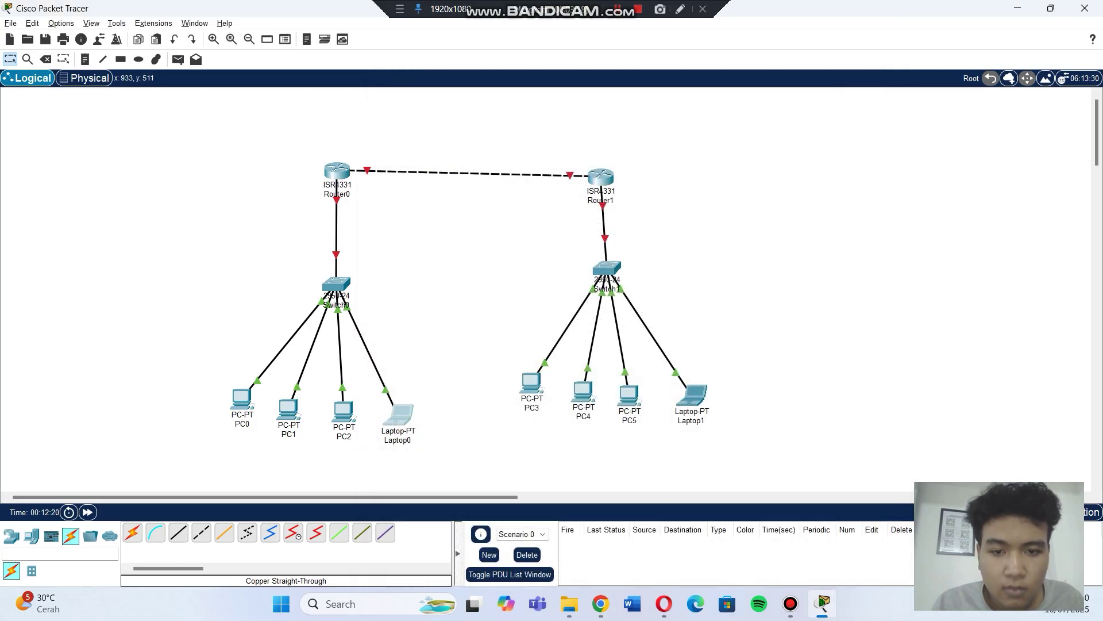
- Give PC3 the static IPv4 address 192.168.2.2 with subnet mask 255.255.255.0
{"action": "left_click", "coordinate": [531, 382]}
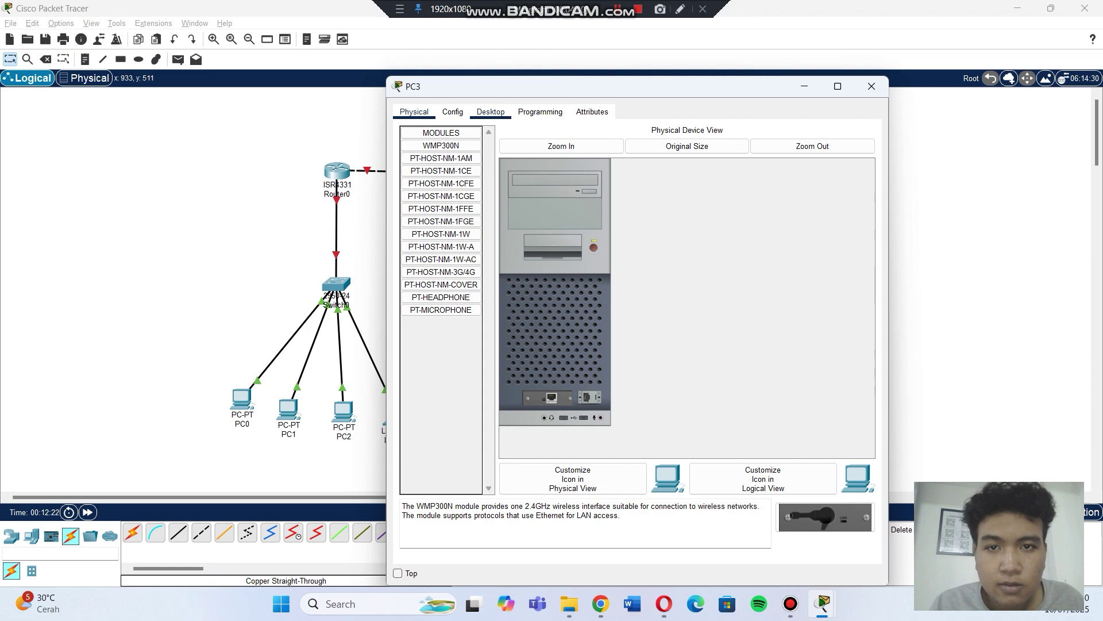
{"action": "left_click", "coordinate": [491, 112]}
{"action": "left_click", "coordinate": [446, 154]}
{"action": "left_click", "coordinate": [714, 198]}
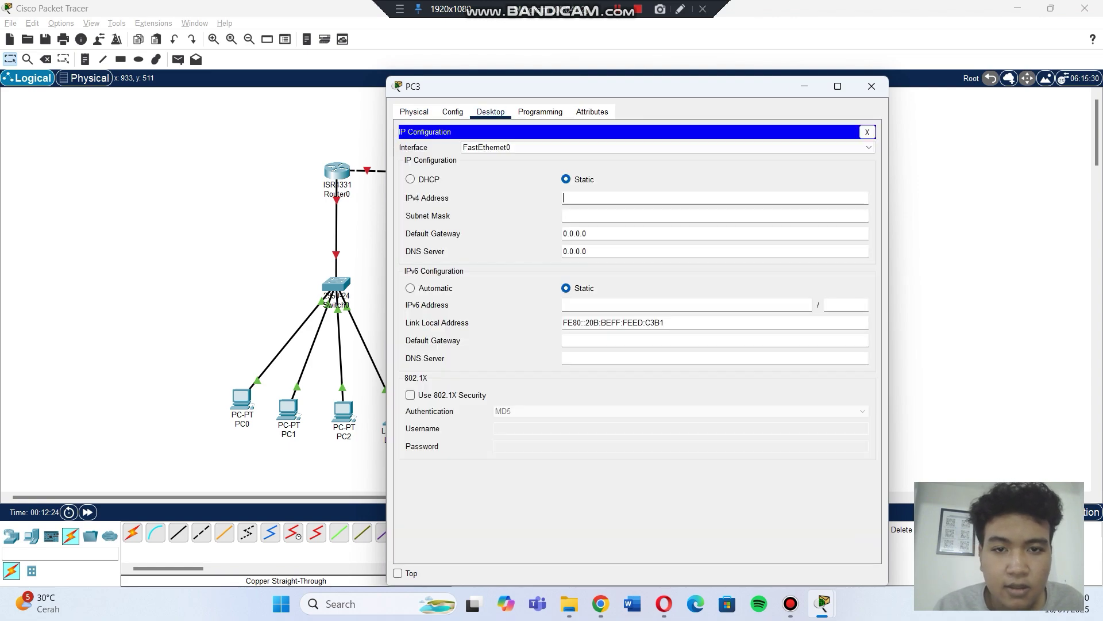
{"action": "type", "text": "192.168.1."}
{"action": "key", "text": "BackSpace"}
{"action": "key", "text": "BackSpace"}
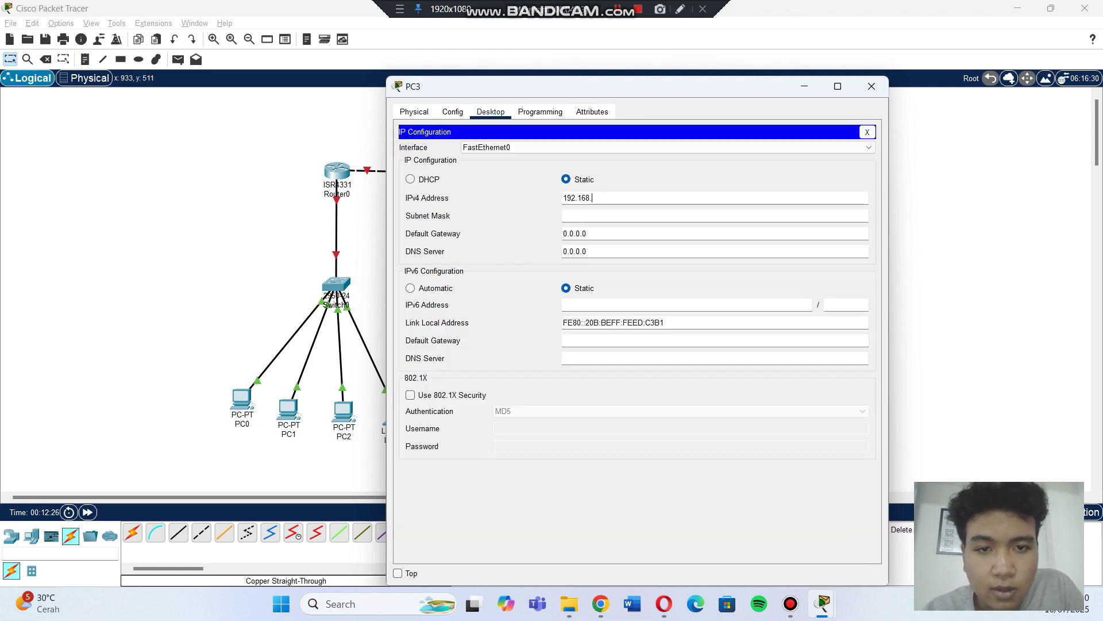
{"action": "type", "text": "2"}
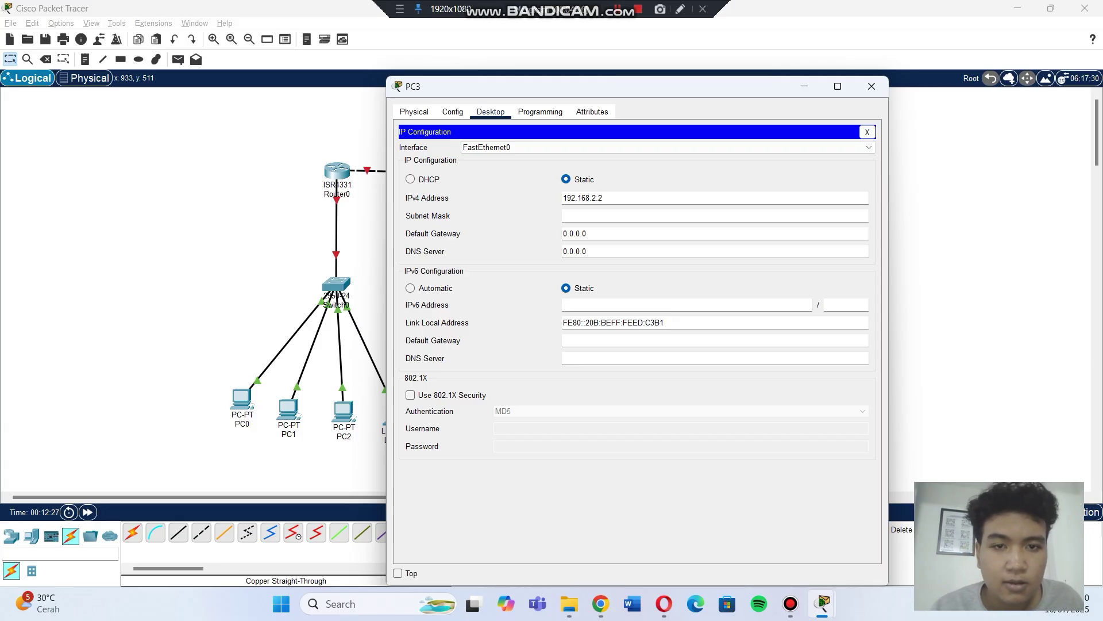
{"action": "type", "text": ".2"}
{"action": "key", "text": "ctrl+a"}
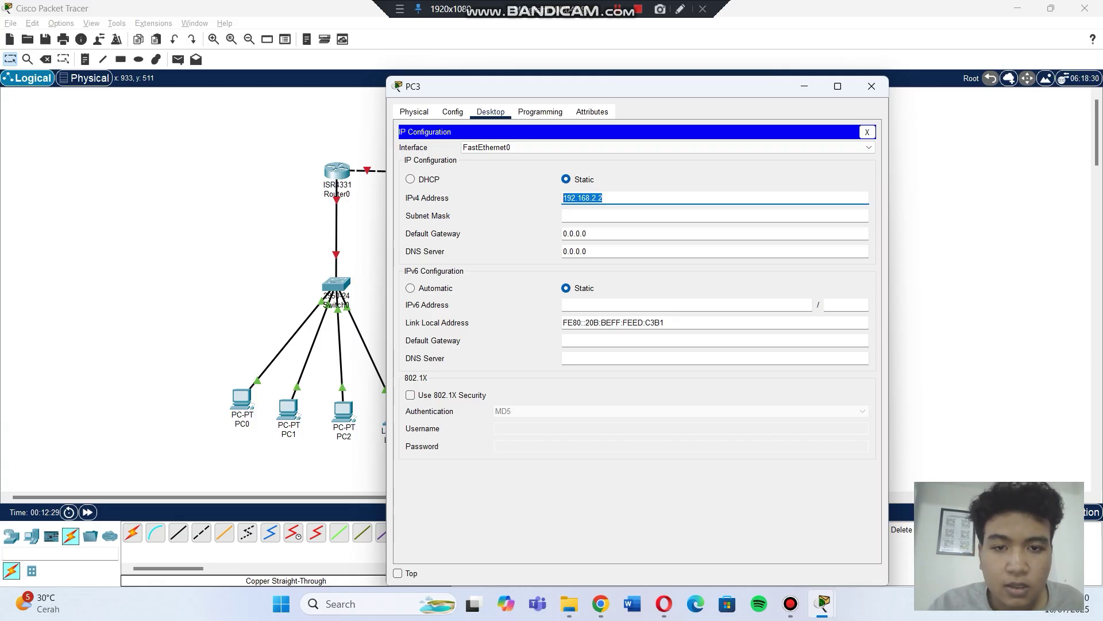
{"action": "left_click", "coordinate": [715, 216]}
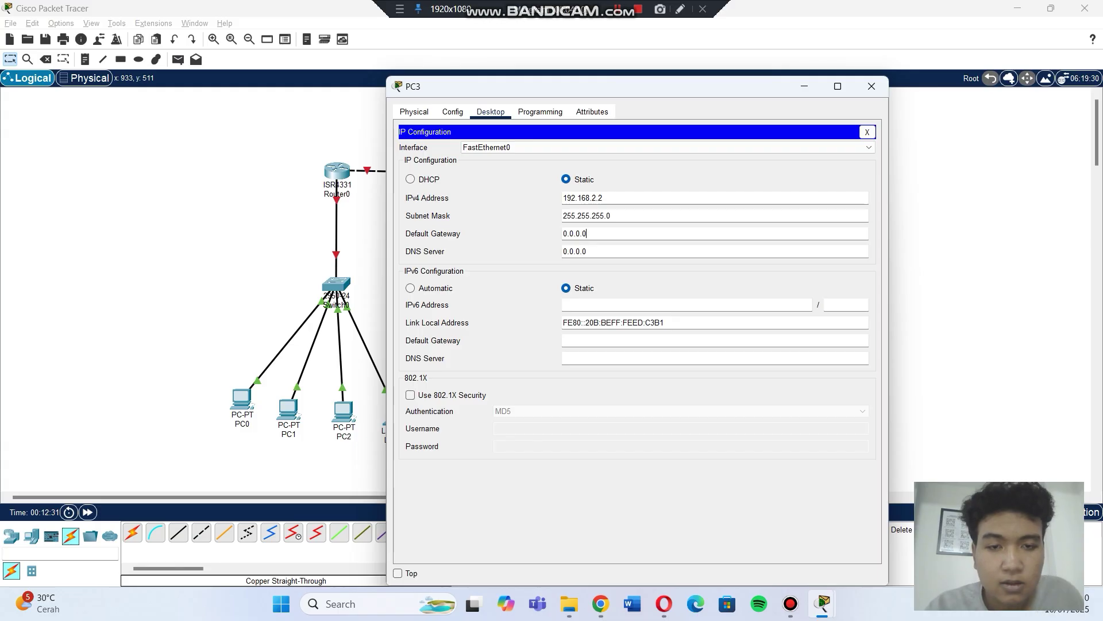
- Replace PC3's IPv4 default gateway with 192.168.2.1 and close the PC3 window
{"action": "key", "text": "BackSpace"}
{"action": "key", "text": "BackSpace"}
{"action": "key", "text": "BackSpace"}
{"action": "key", "text": "BackSpace"}
{"action": "key", "text": "BackSpace"}
{"action": "key", "text": "BackSpace"}
{"action": "key", "text": "BackSpace"}
{"action": "type", "text": "192.168.2.2"}
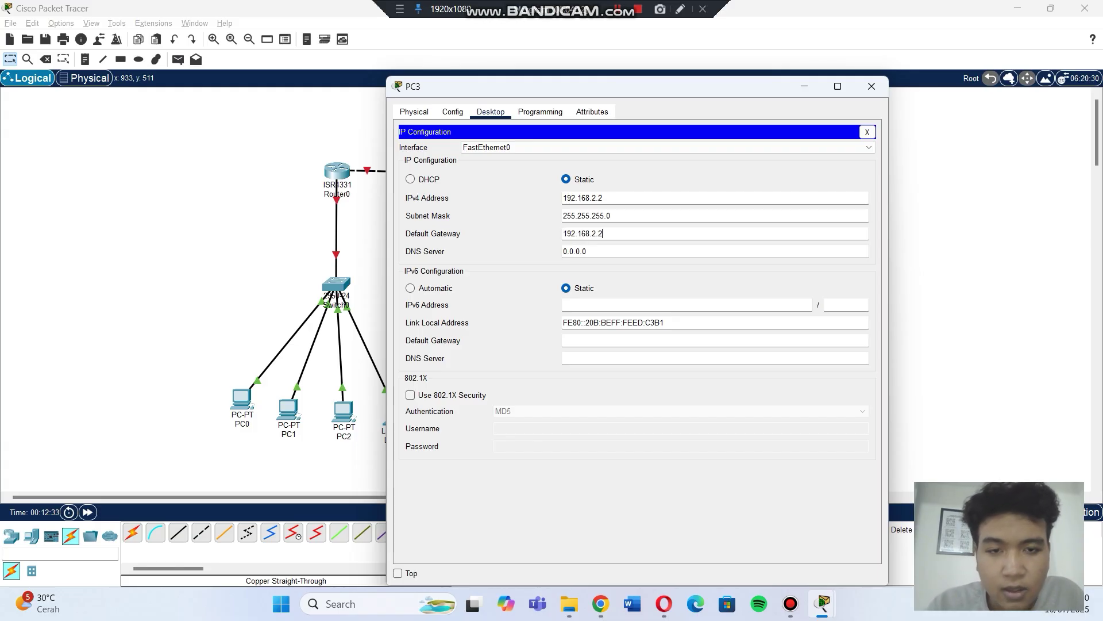
{"action": "key", "text": "BackSpace"}
{"action": "type", "text": "1"}
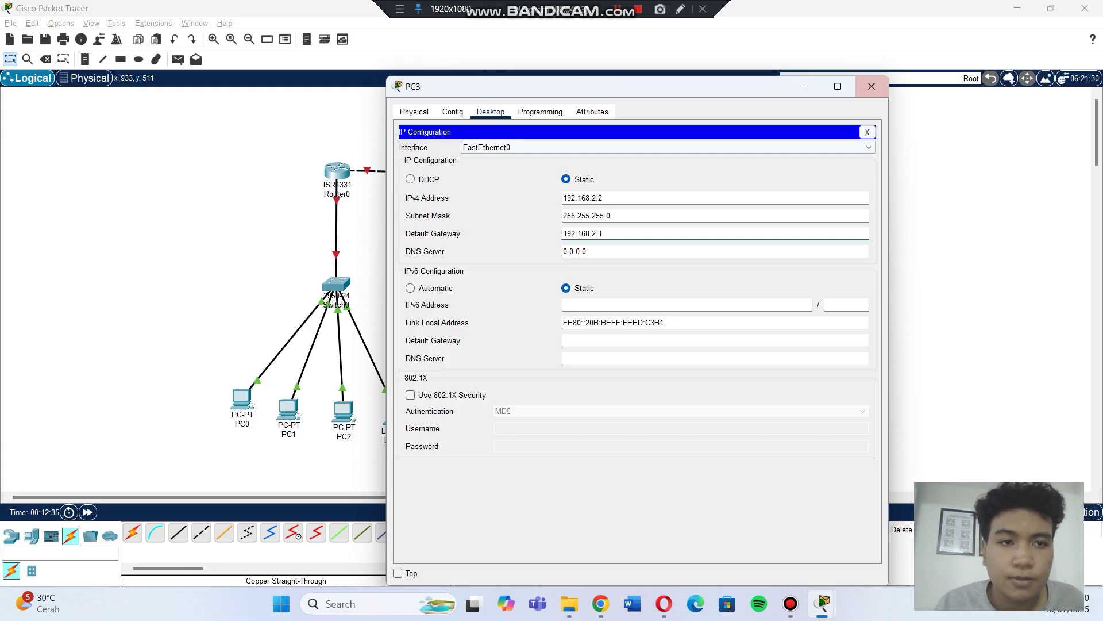
{"action": "left_click", "coordinate": [872, 86]}
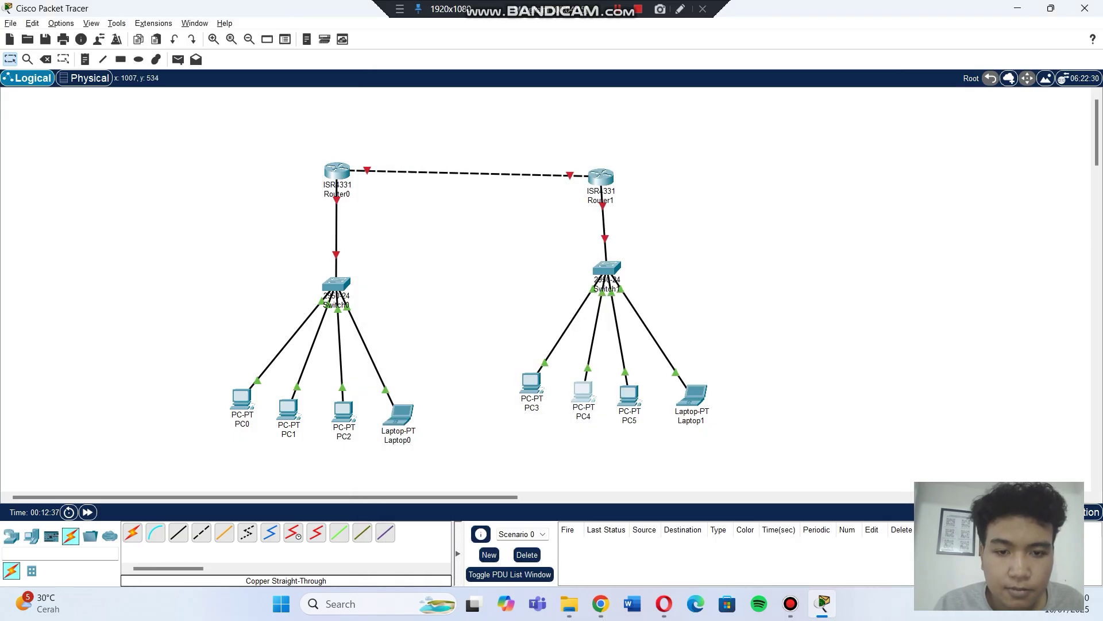
- Give PC4 the static IPv4 address 192.168.2.3 with subnet mask 255.255.255.0
{"action": "left_click", "coordinate": [583, 393]}
{"action": "left_click", "coordinate": [491, 111]}
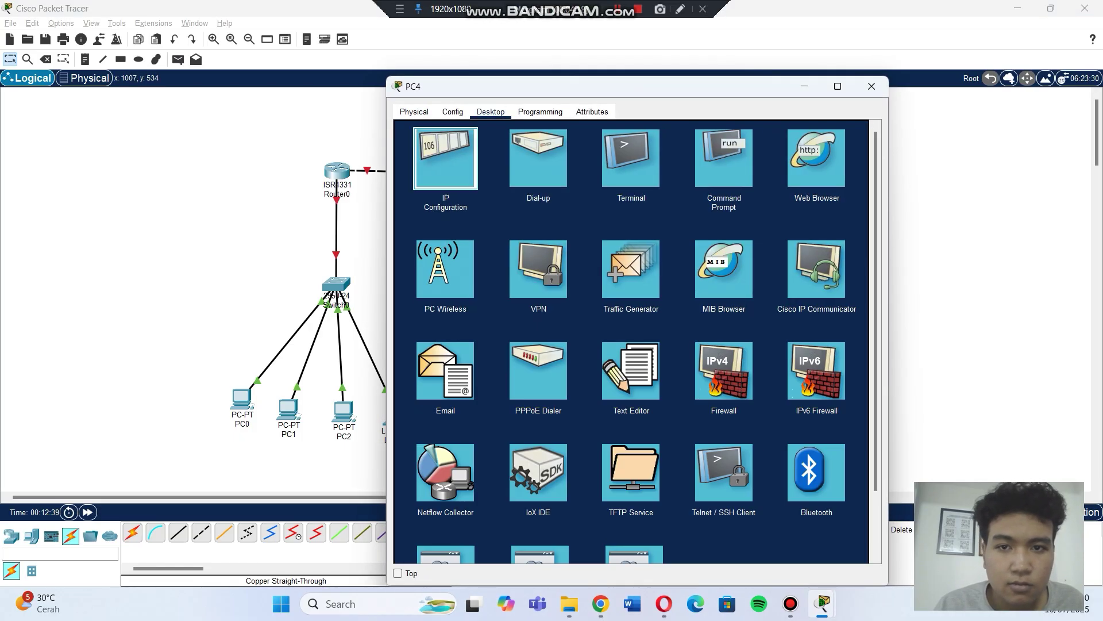
{"action": "left_click", "coordinate": [443, 150]}
{"action": "type", "text": "192.168.2."}
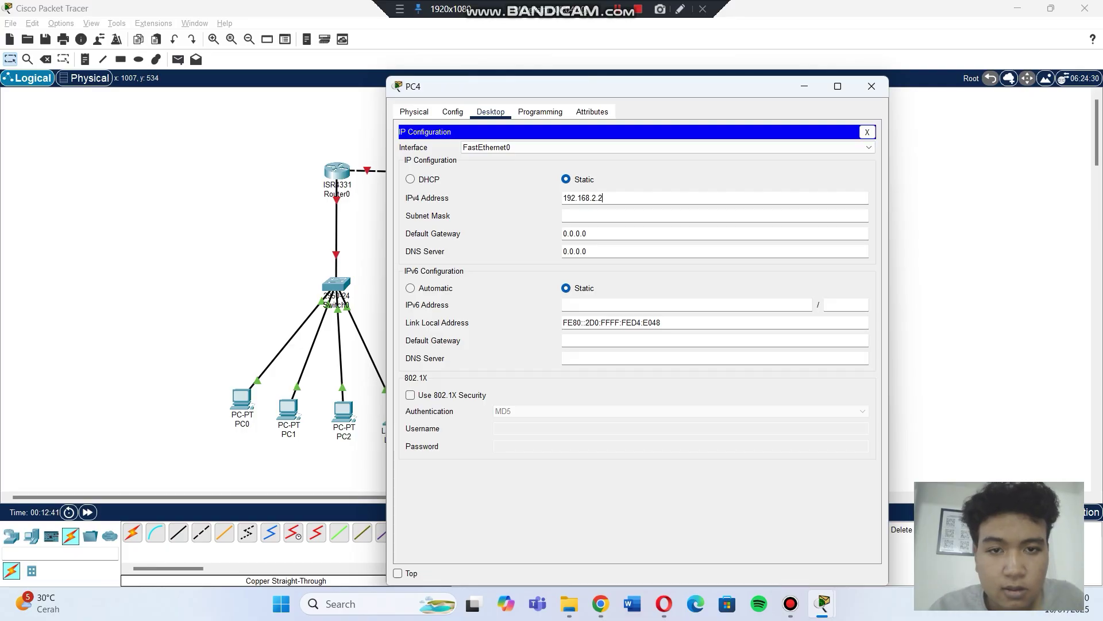
{"action": "type", "text": "3"}
{"action": "key", "text": "Tab"}
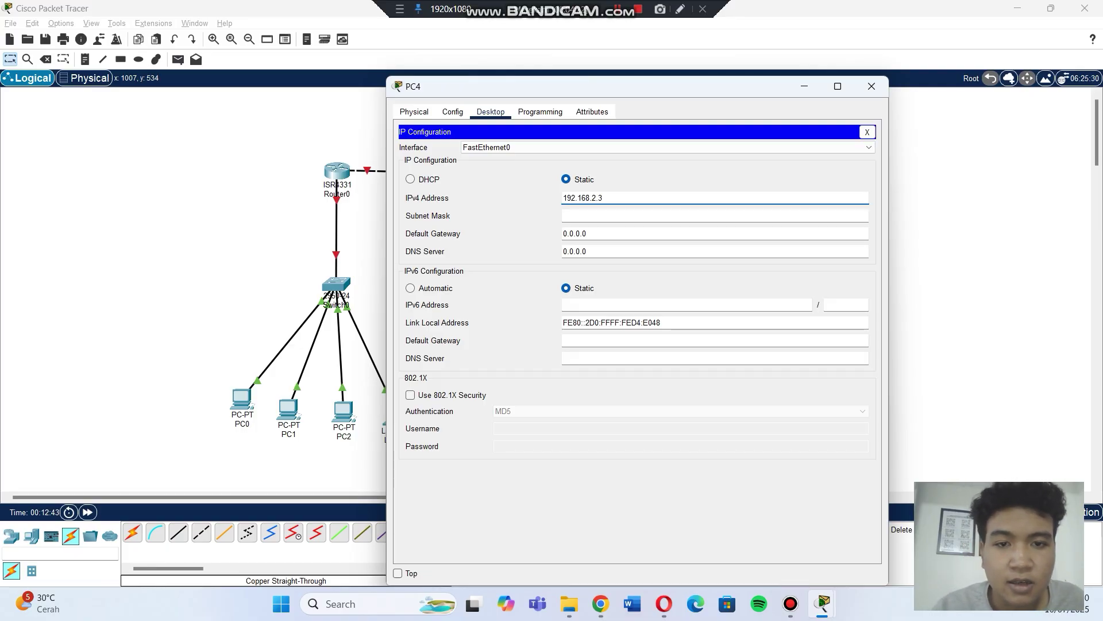
- Replace PC4's IPv4 default gateway with 192.168.2.1 and close the PC4 window
{"action": "key", "text": "Tab"}
{"action": "key", "text": "ctrl+a"}
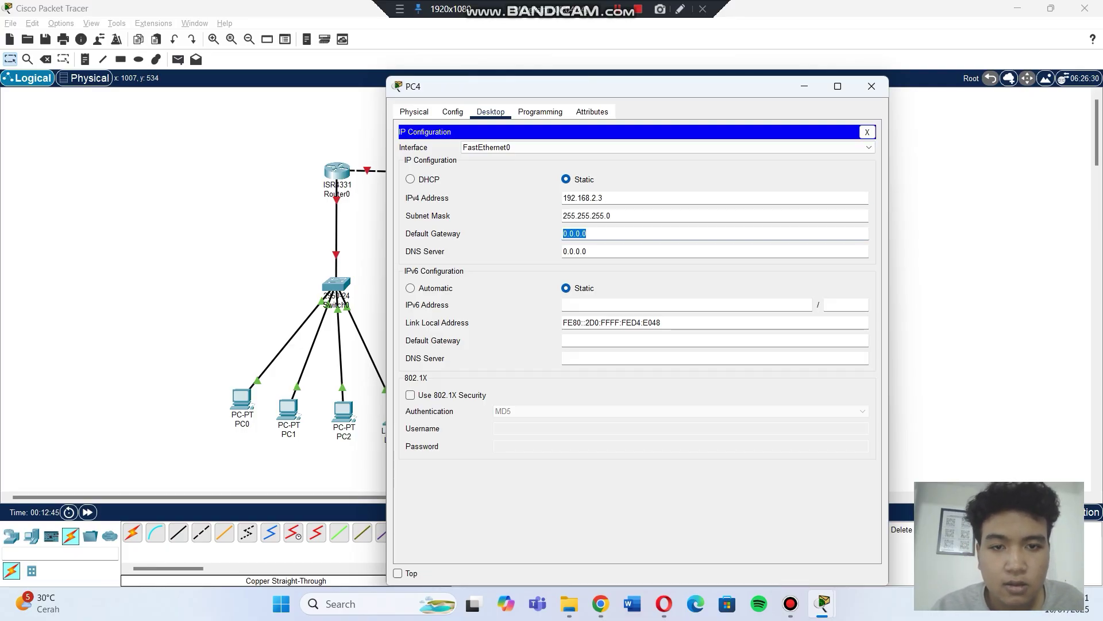
{"action": "type", "text": "192.168.2.2"}
{"action": "key", "text": "BackSpace"}
{"action": "type", "text": "1"}
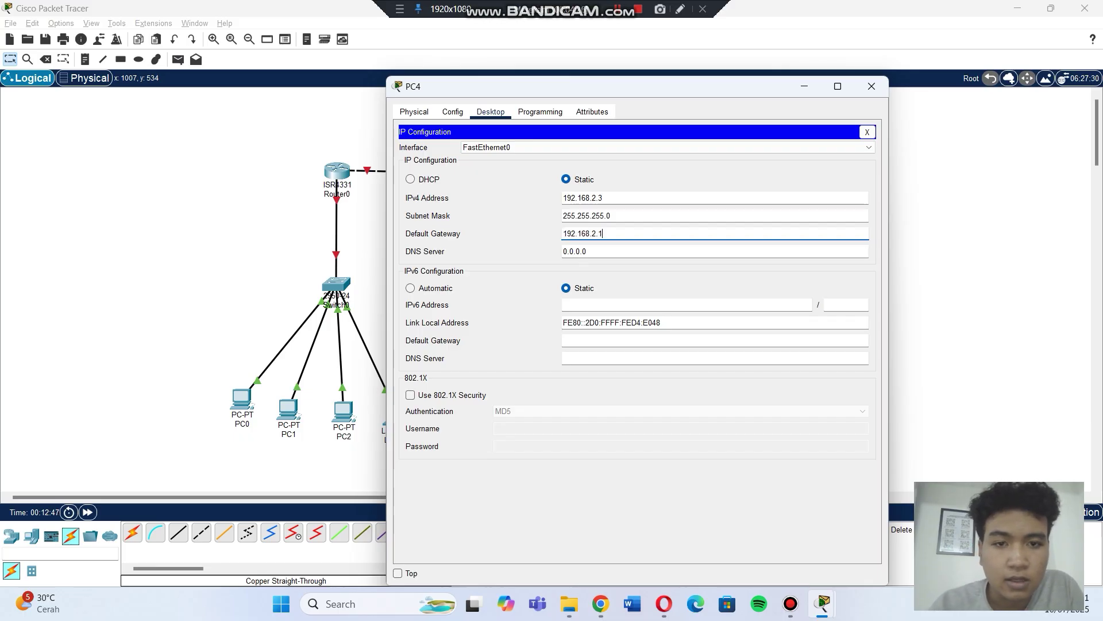
{"action": "left_click", "coordinate": [872, 86]}
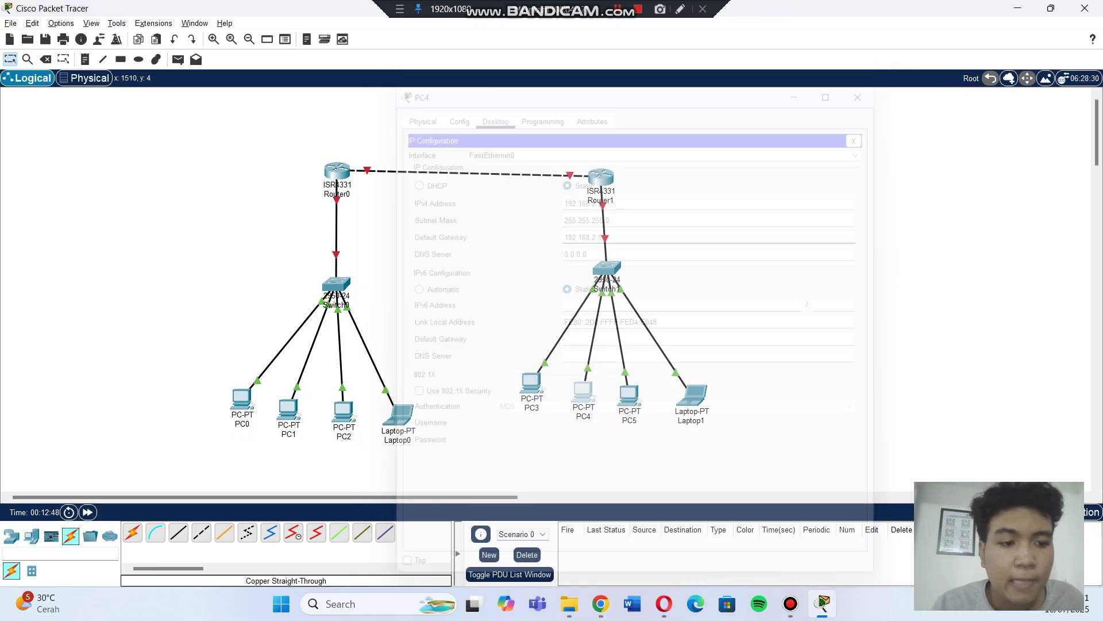
- Give PC5 the static IPv4 address 192.168.2.4 with subnet mask 255.255.255.0
{"action": "left_click", "coordinate": [629, 396]}
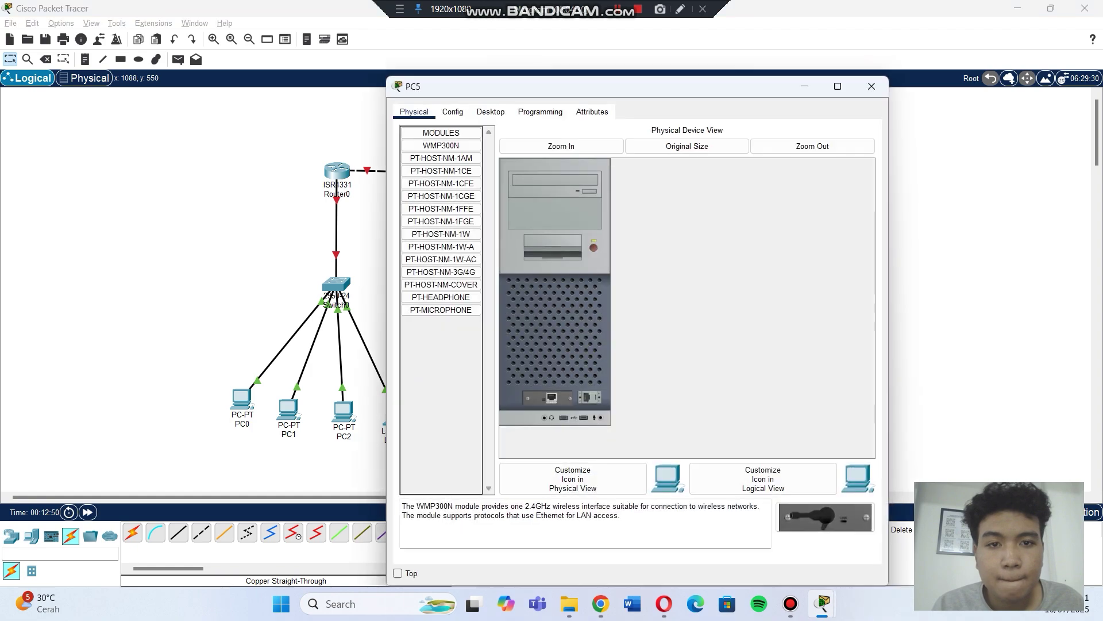
{"action": "left_click", "coordinate": [491, 111]}
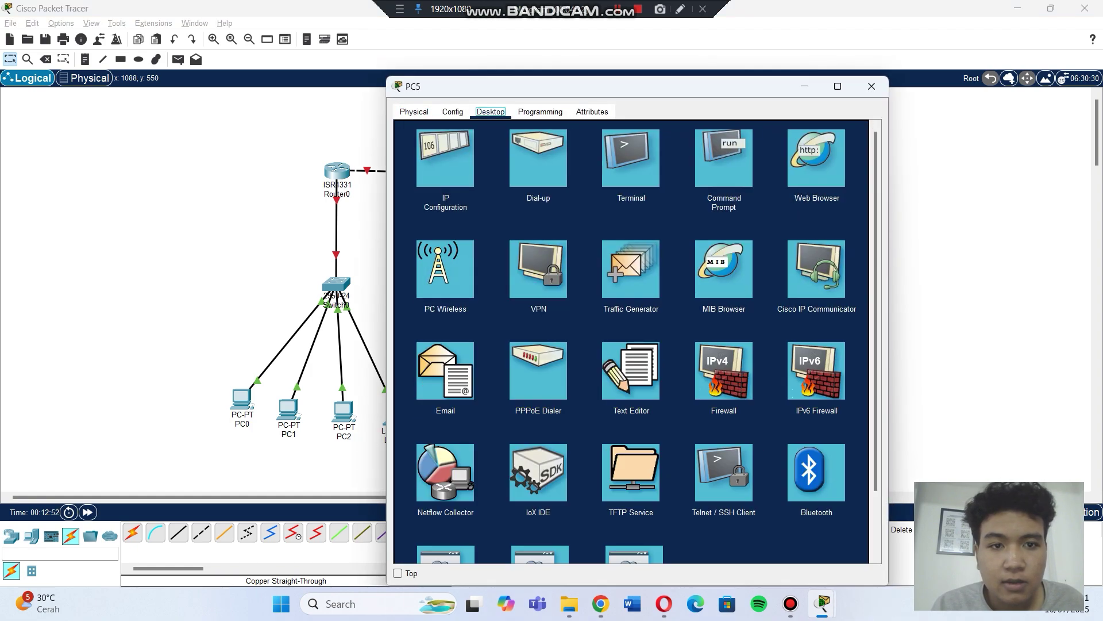
{"action": "left_click", "coordinate": [446, 158]}
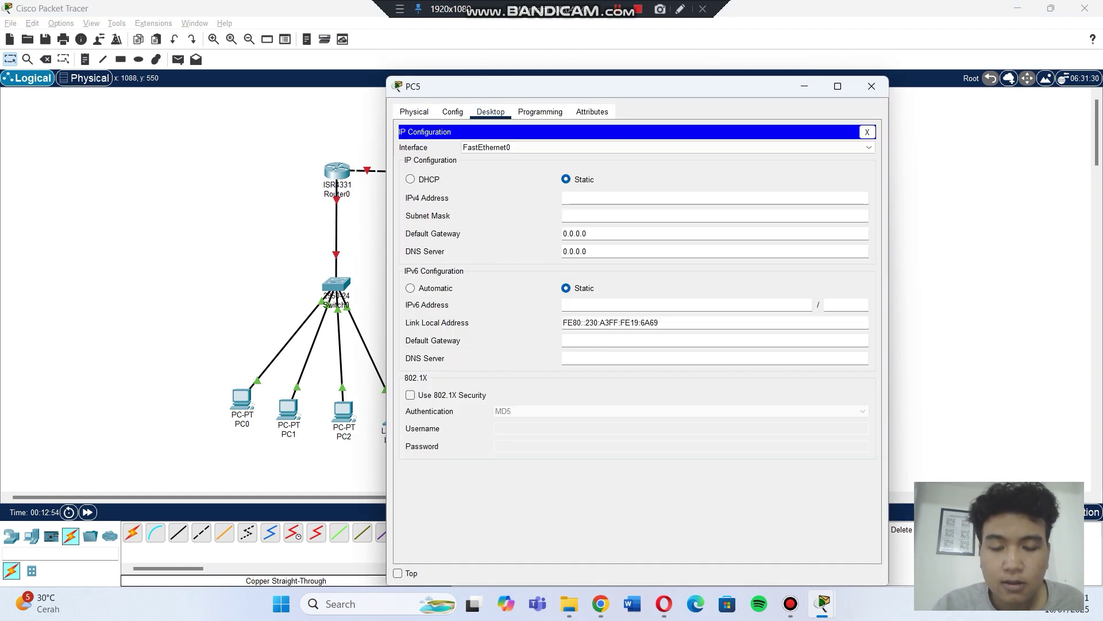
{"action": "type", "text": "192.168.2.4"}
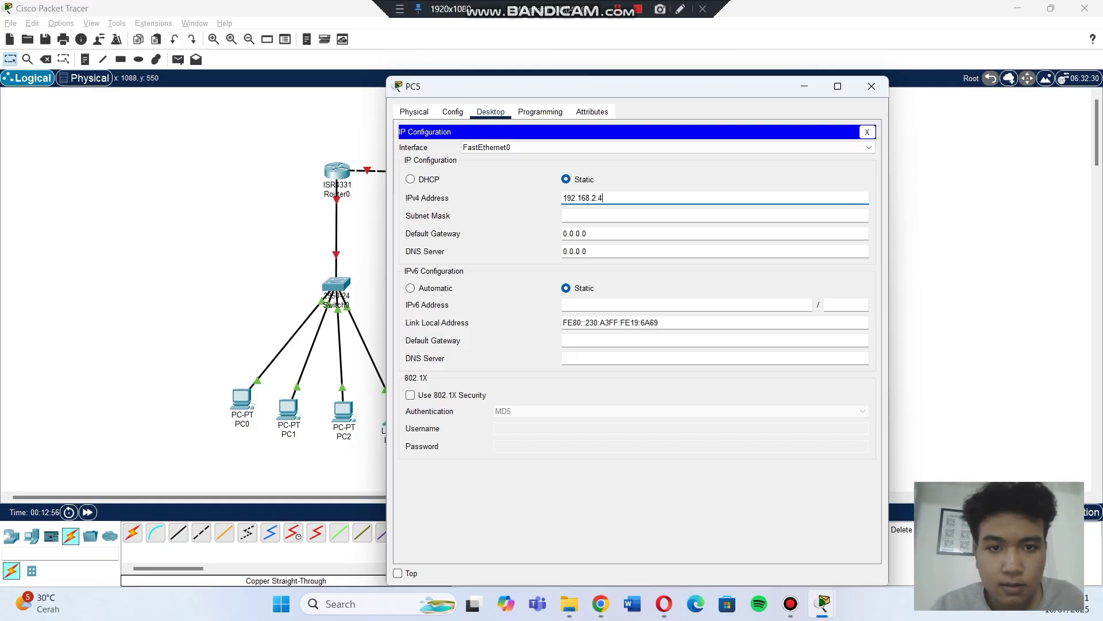
{"action": "key", "text": "Tab"}
- Replace PC5's IPv4 default gateway with 192.168.2.1 and close the PC5 window
{"action": "key", "text": "Tab"}
{"action": "key", "text": "BackSpace"}
{"action": "key", "text": "BackSpace"}
{"action": "key", "text": "BackSpace"}
{"action": "key", "text": "BackSpace"}
{"action": "key", "text": "BackSpace"}
{"action": "key", "text": "BackSpace"}
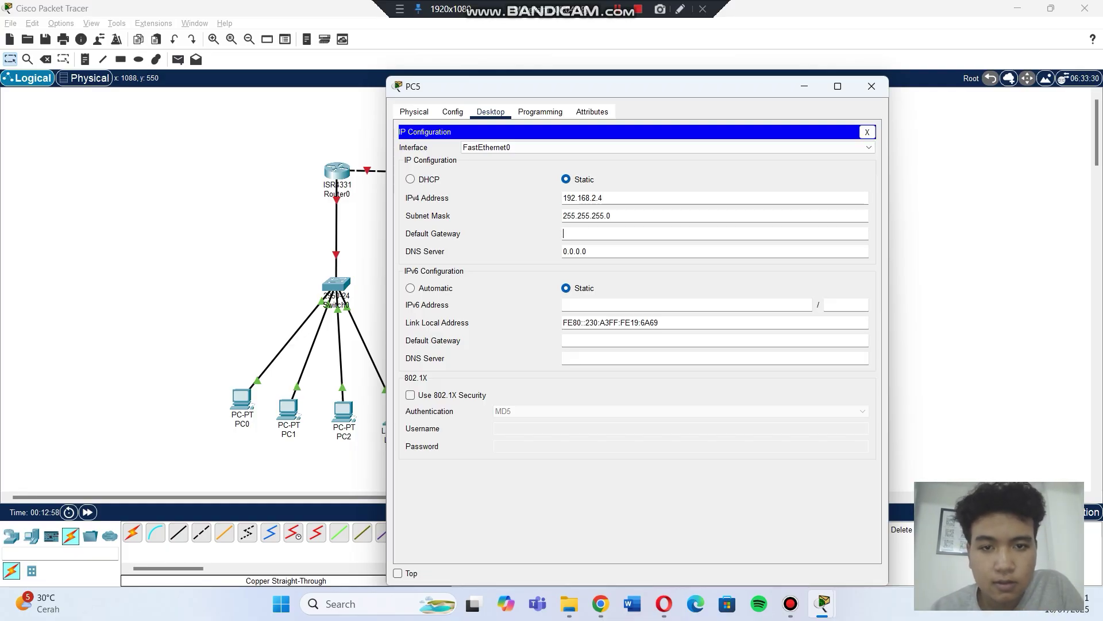
{"action": "type", "text": "192.168.2.2"}
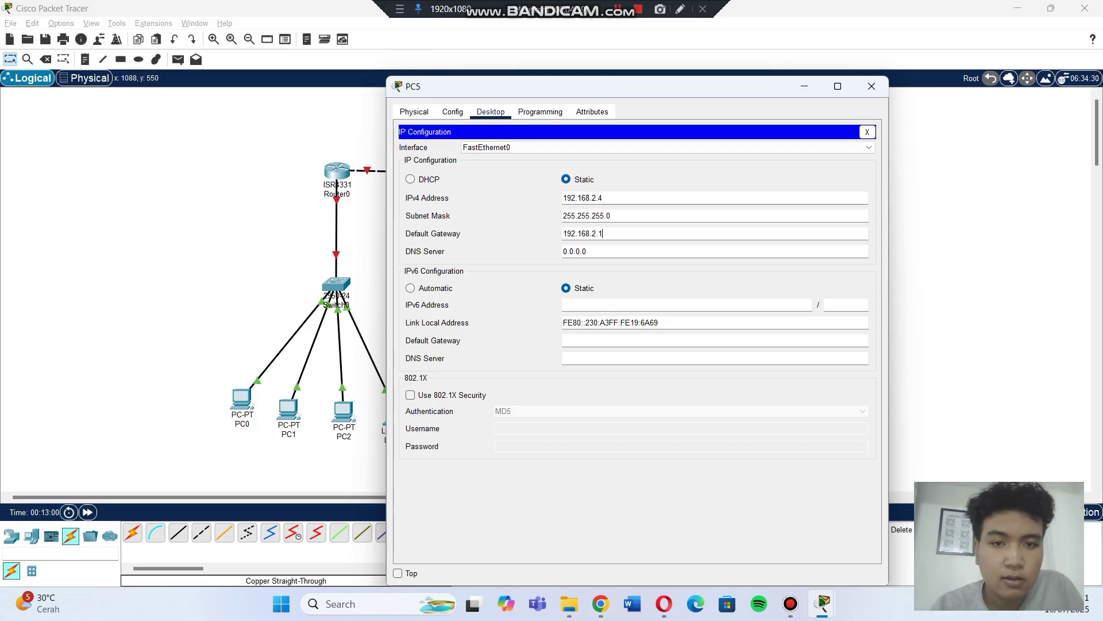
{"action": "left_click", "coordinate": [871, 86]}
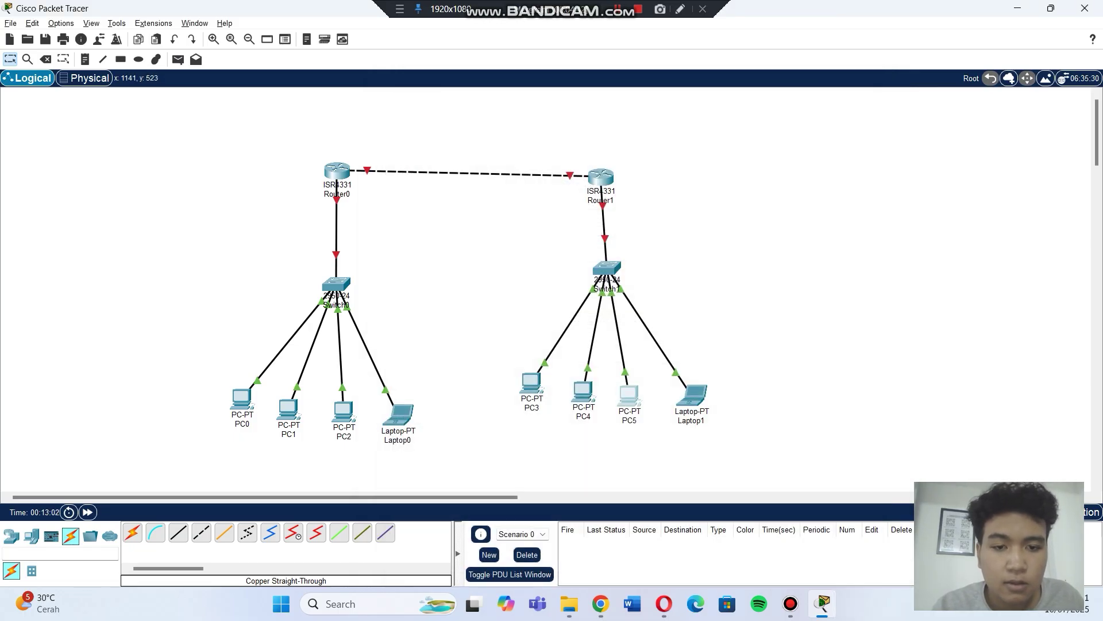
- Give Laptop1 the static IPv4 address 192.168.2.5 with subnet mask 255.255.255.0
{"action": "left_click", "coordinate": [692, 396]}
{"action": "left_click", "coordinate": [490, 112]}
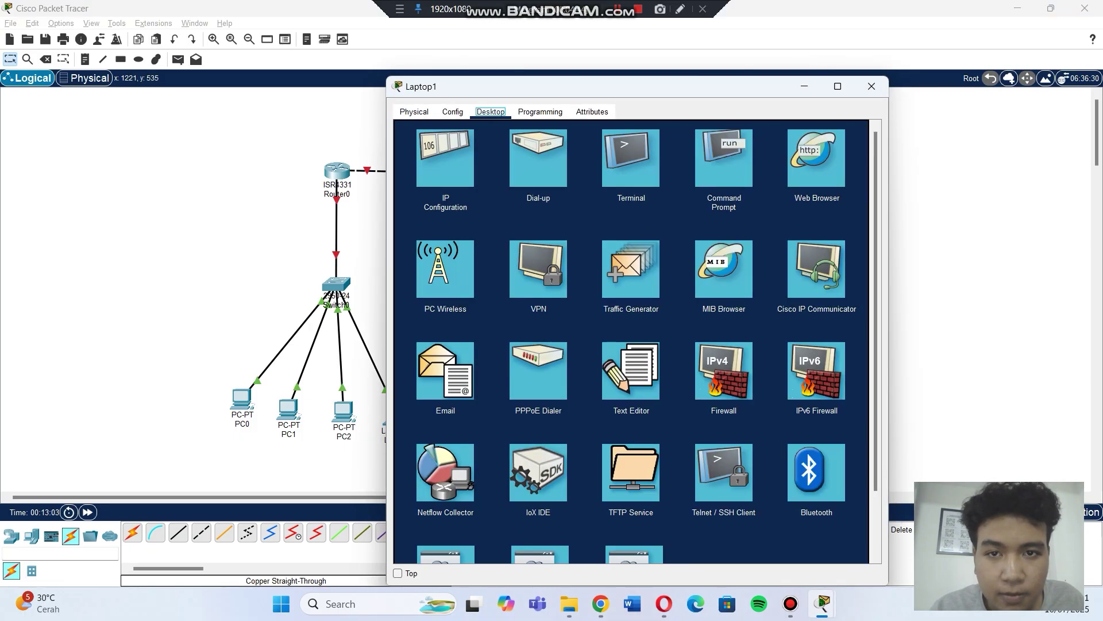
{"action": "left_click", "coordinate": [445, 155]}
{"action": "type", "text": "192.168.2.2"}
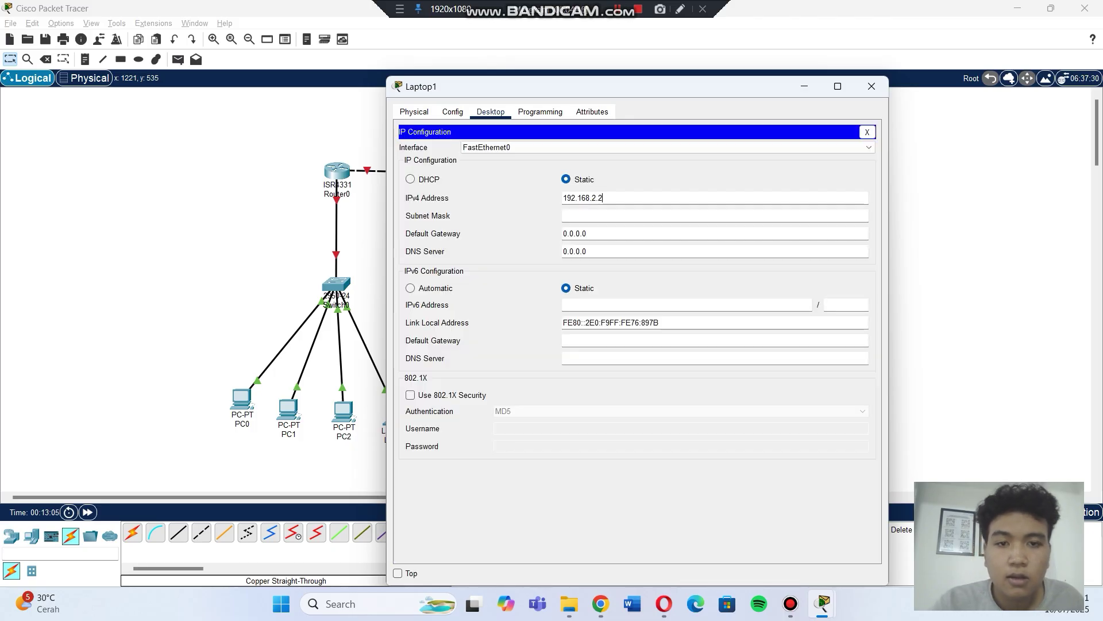
{"action": "key", "text": "BackSpace"}
- Replace Laptop1's IPv4 default gateway with 192.168.2.1 and close the Laptop1 window
{"action": "left_click", "coordinate": [587, 234]}
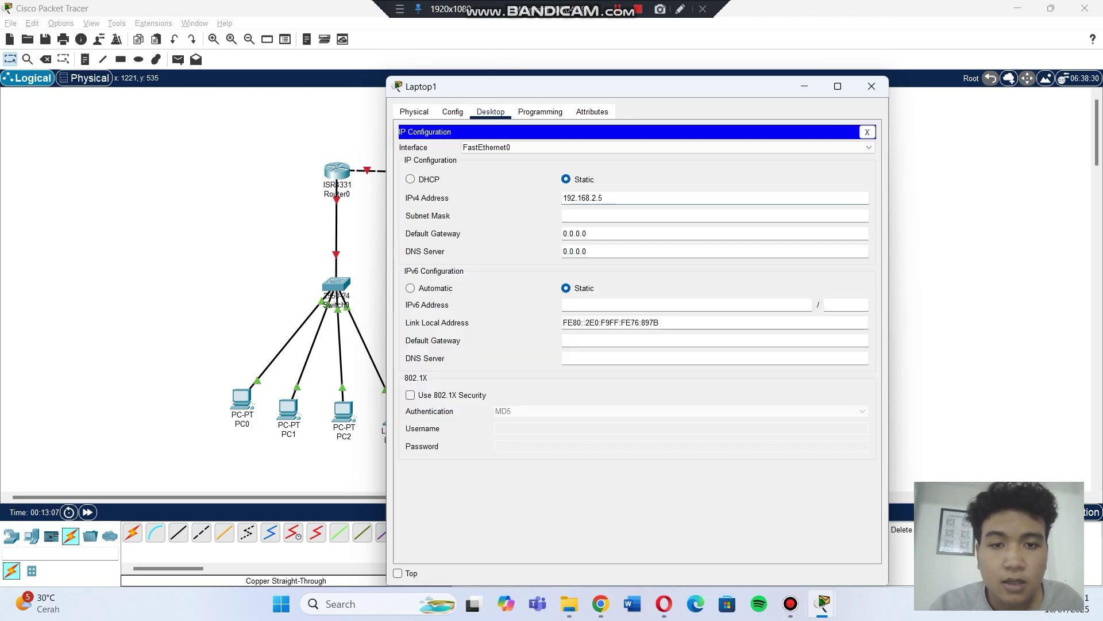
{"action": "key", "text": "BackSpace"}
{"action": "key", "text": "BackSpace"}
{"action": "key", "text": "BackSpace"}
{"action": "key", "text": "BackSpace"}
{"action": "key", "text": "BackSpace"}
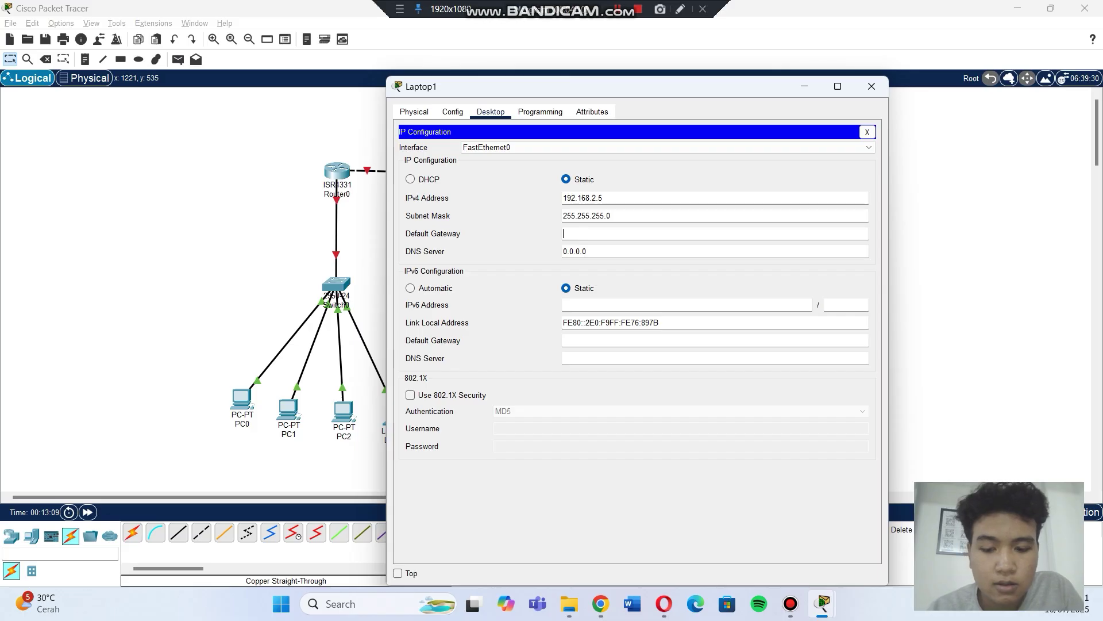
{"action": "type", "text": "192.168.2.21"}
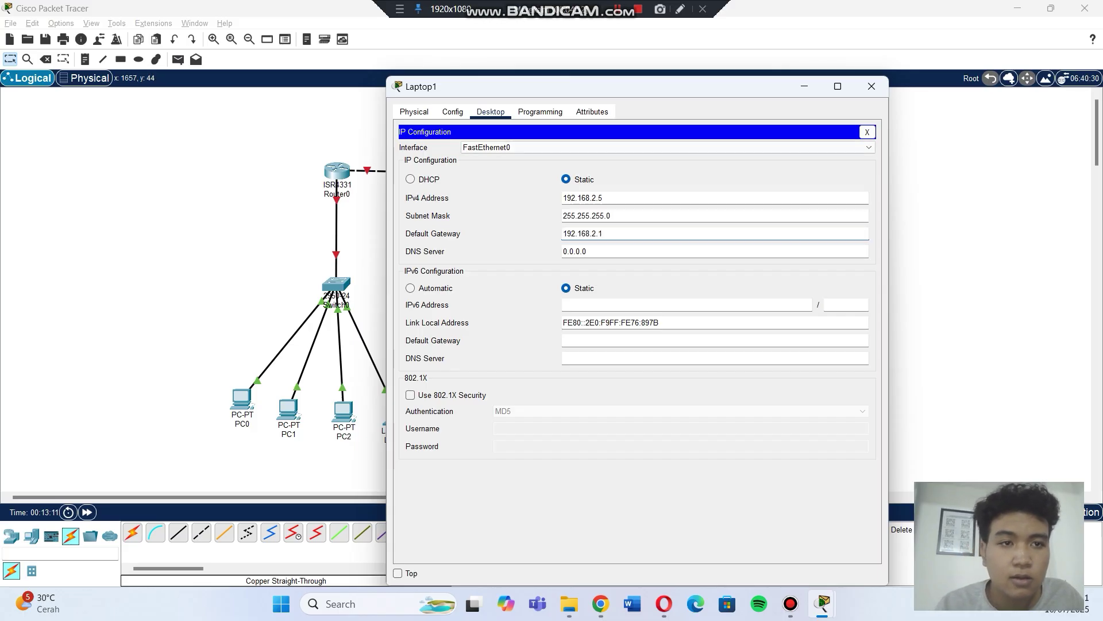
{"action": "left_click", "coordinate": [872, 86]}
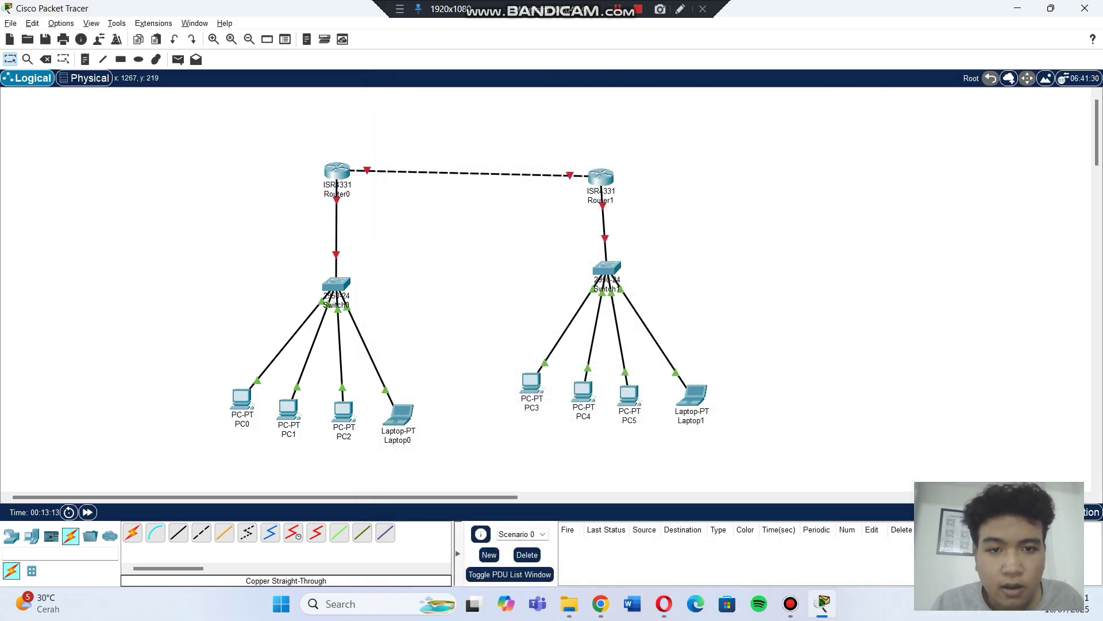
- Give Router0's GigabitEthernet0/0/0 interface the IPv4 address 192.168.100.1 with subnet mask 255.255.255.0 and turn the port on
{"action": "left_click", "coordinate": [337, 170]}
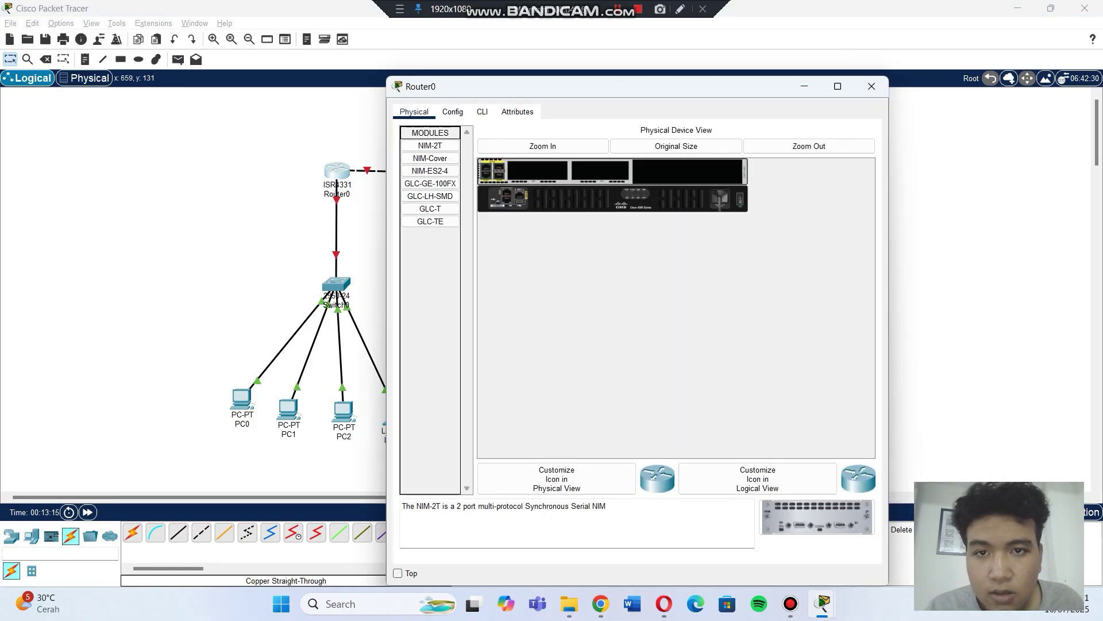
{"action": "left_click", "coordinate": [453, 111]}
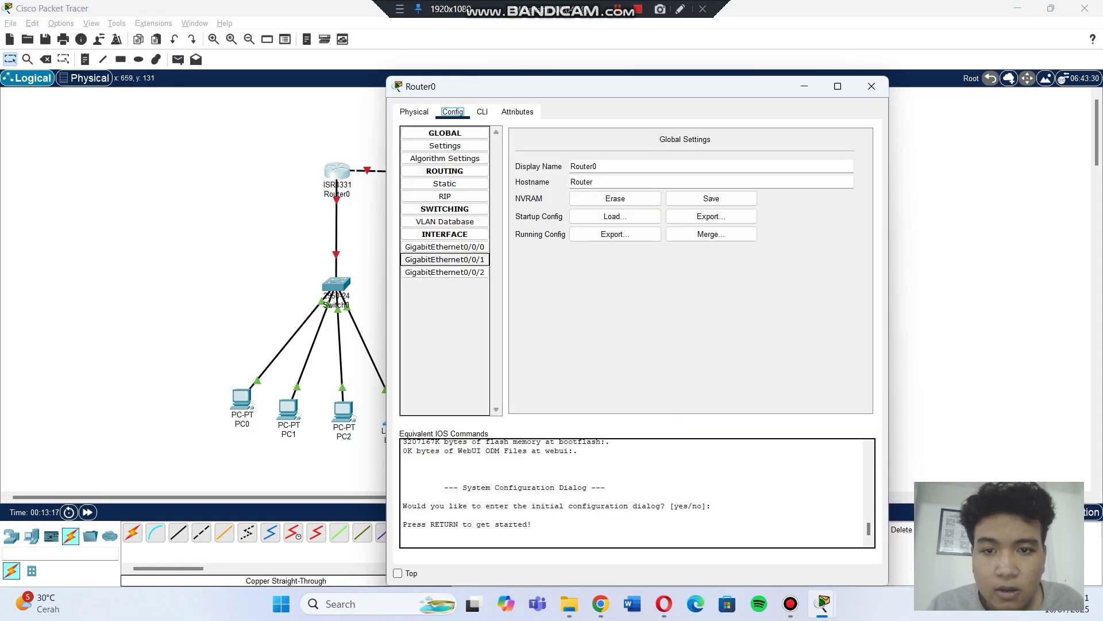
{"action": "left_click", "coordinate": [445, 247]}
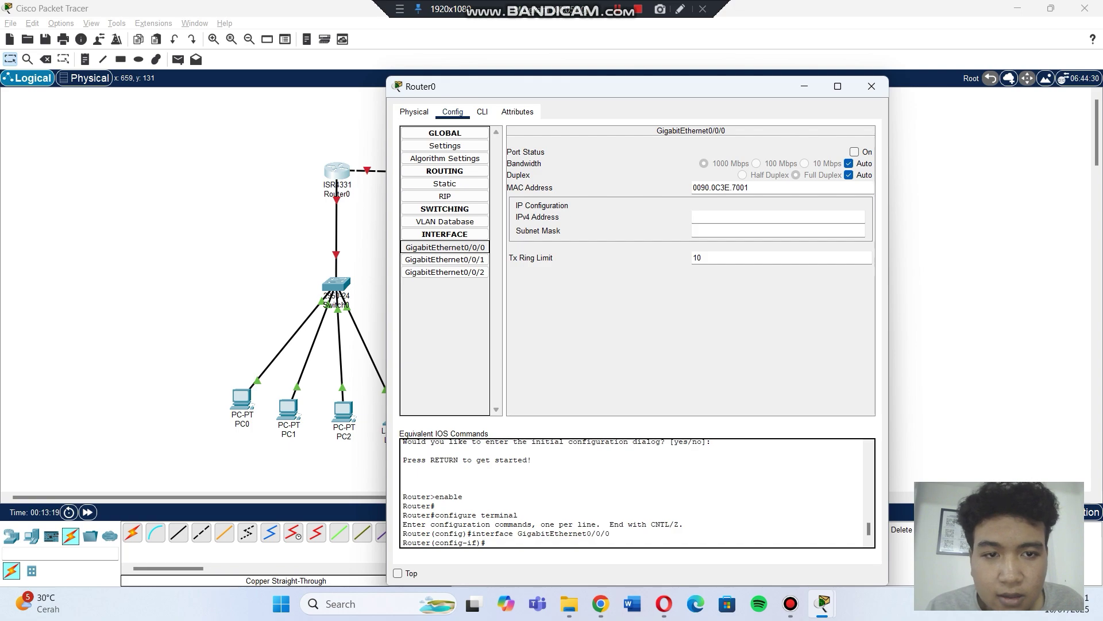
{"action": "left_click", "coordinate": [779, 216]}
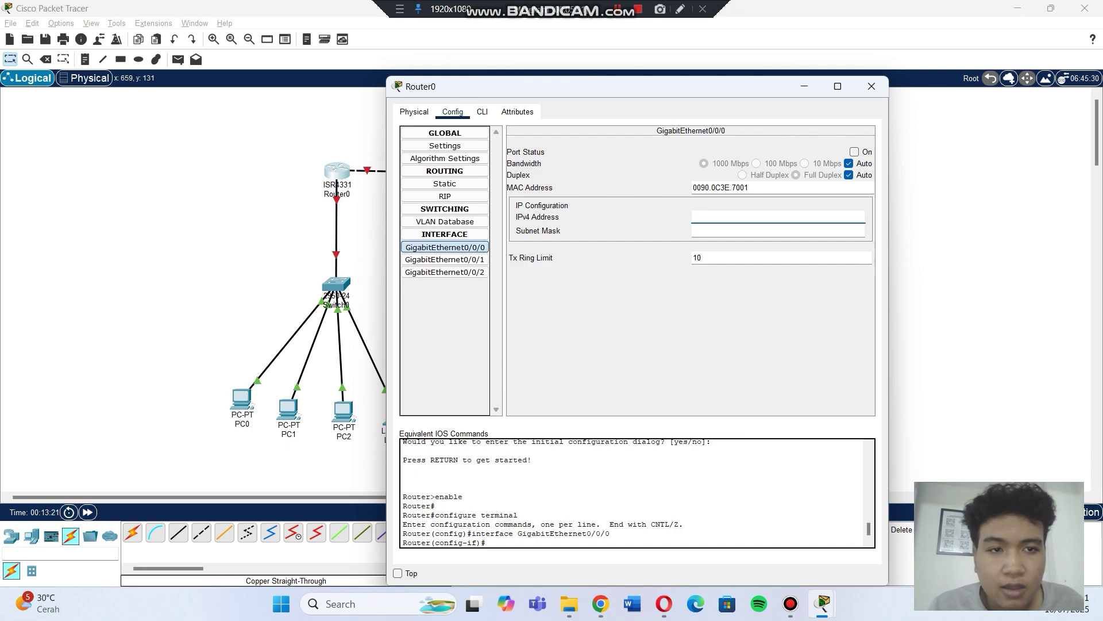
{"action": "type", "text": "19"}
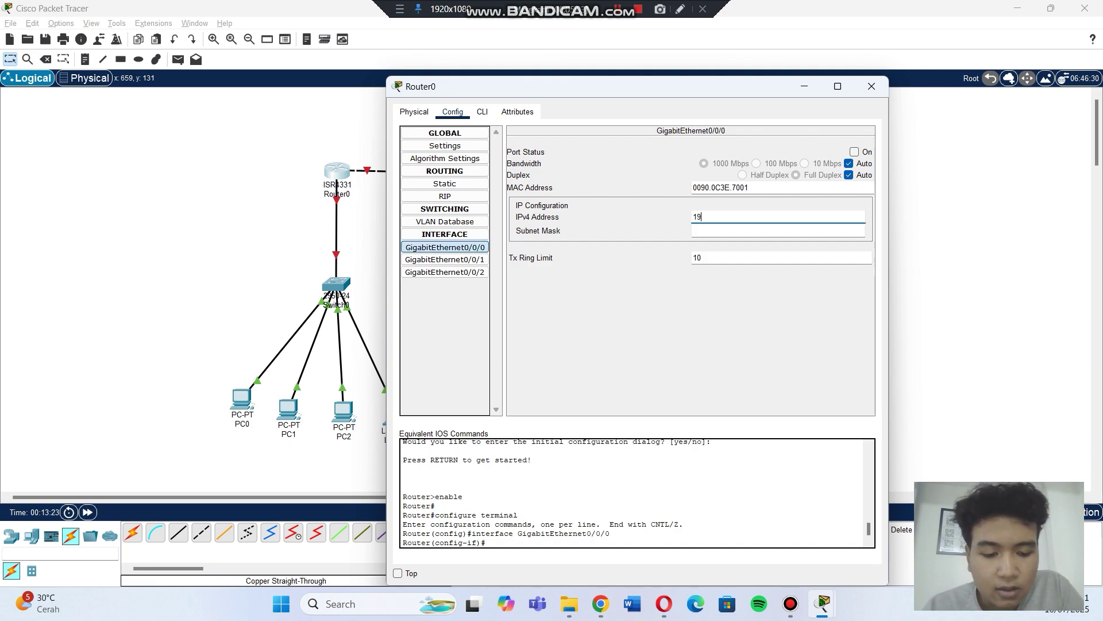
{"action": "type", "text": "2"}
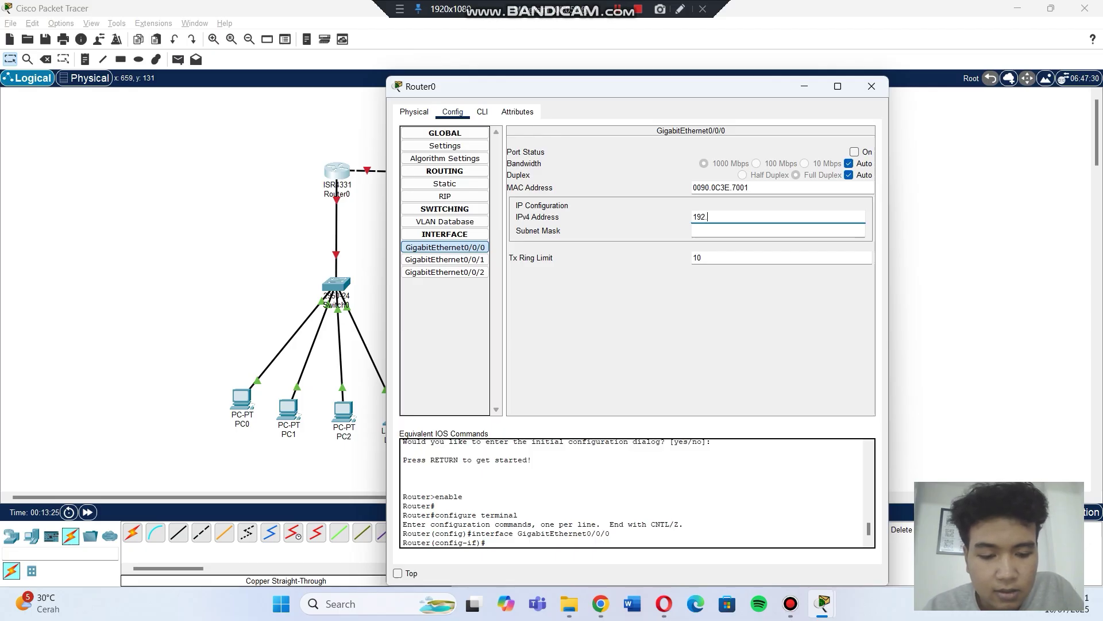
{"action": "type", "text": ".168."}
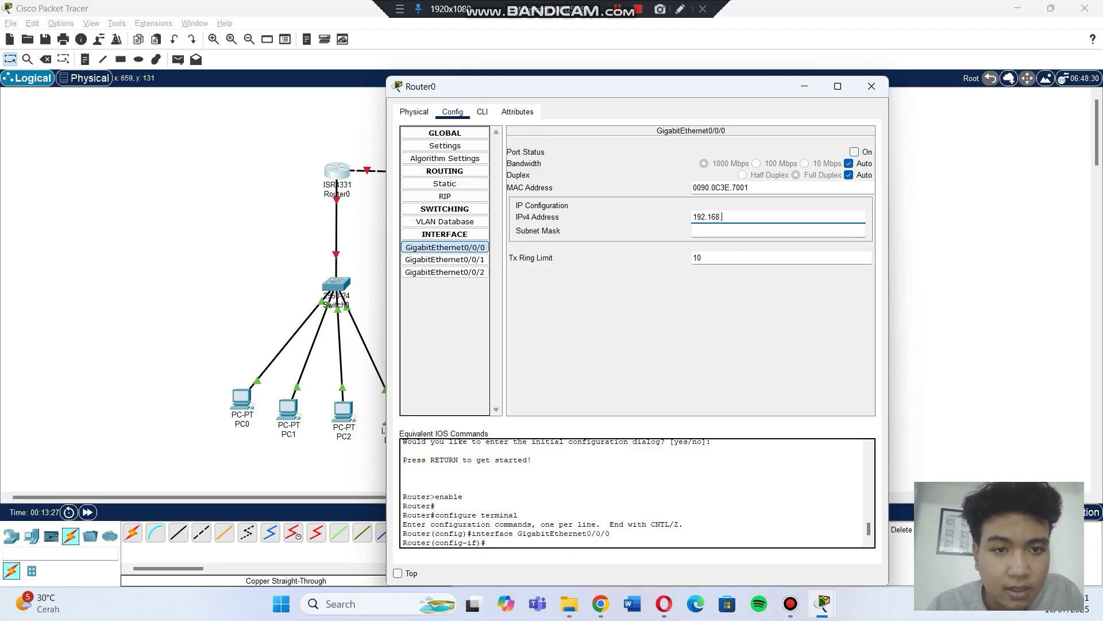
{"action": "type", "text": "100.1"}
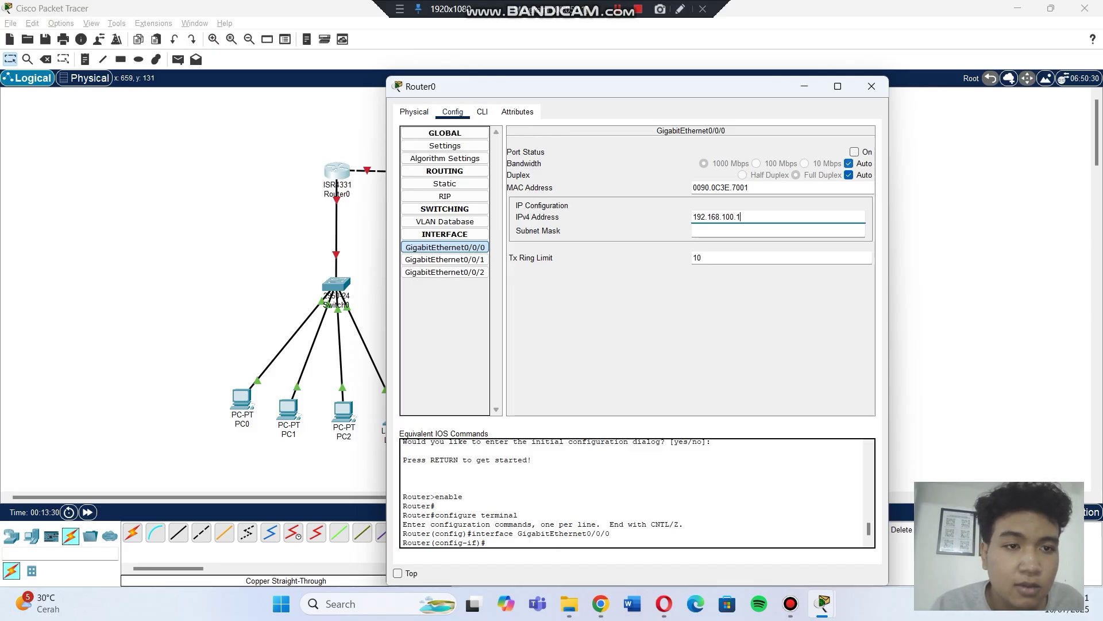
{"action": "left_click", "coordinate": [855, 152]}
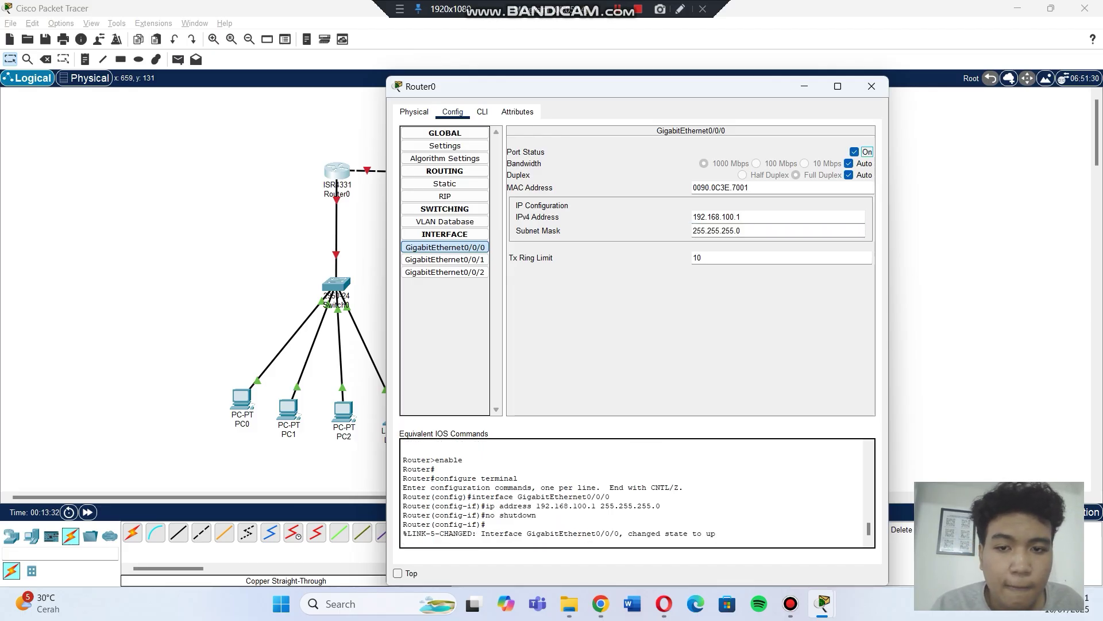
- Give Router0's GigabitEthernet0/0/1 interface the address 192.168.1.1 with mask 255.255.255.0, turn the port on and close the Router0 window
{"action": "left_click", "coordinate": [445, 260]}
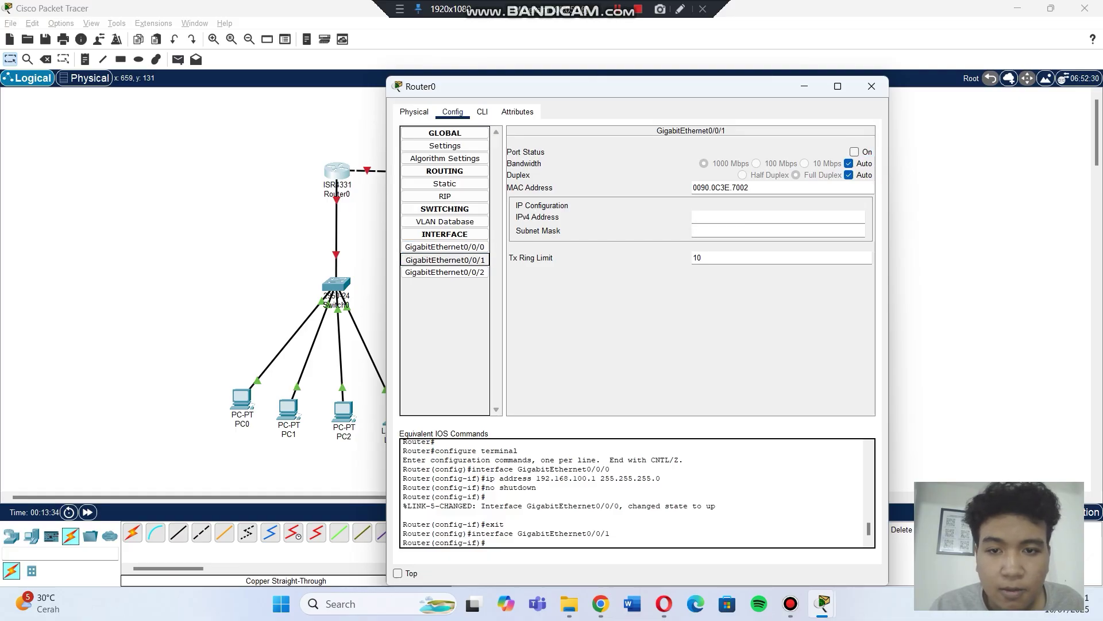
{"action": "left_click", "coordinate": [778, 218]}
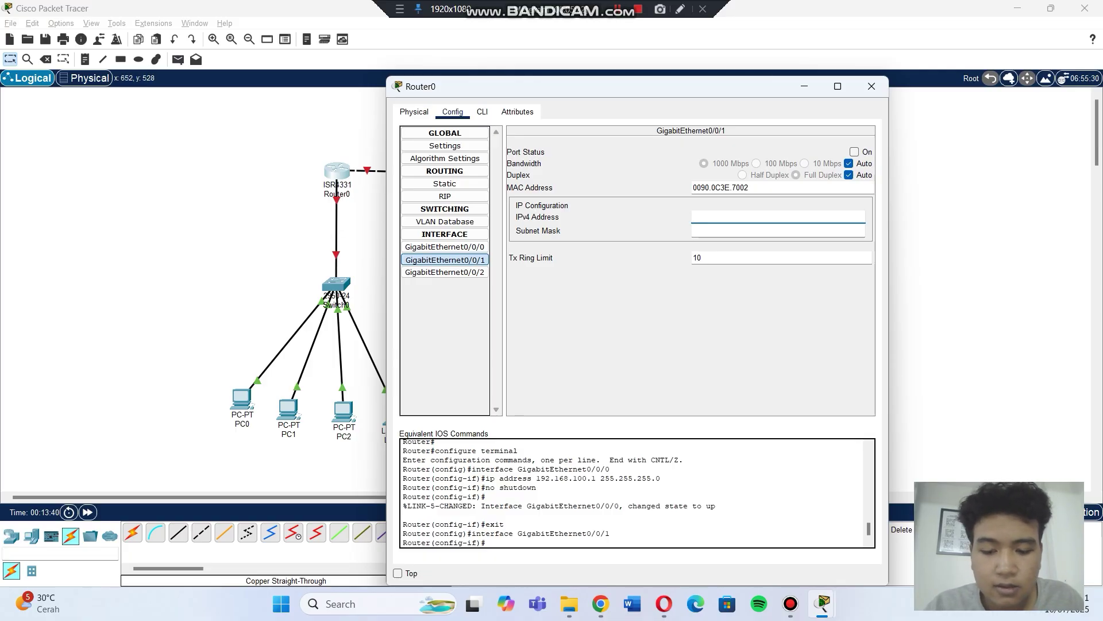
{"action": "type", "text": "192.168.2.2"}
{"action": "key", "text": "BackSpace"}
{"action": "key", "text": "BackSpace"}
{"action": "key", "text": "BackSpace"}
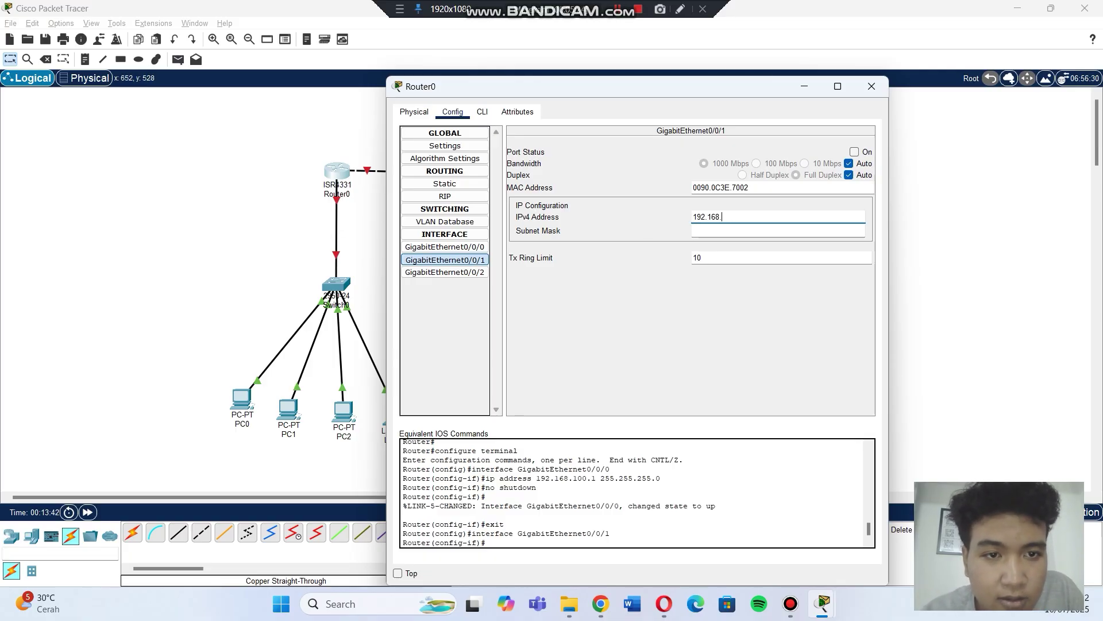
{"action": "type", "text": "1.1"}
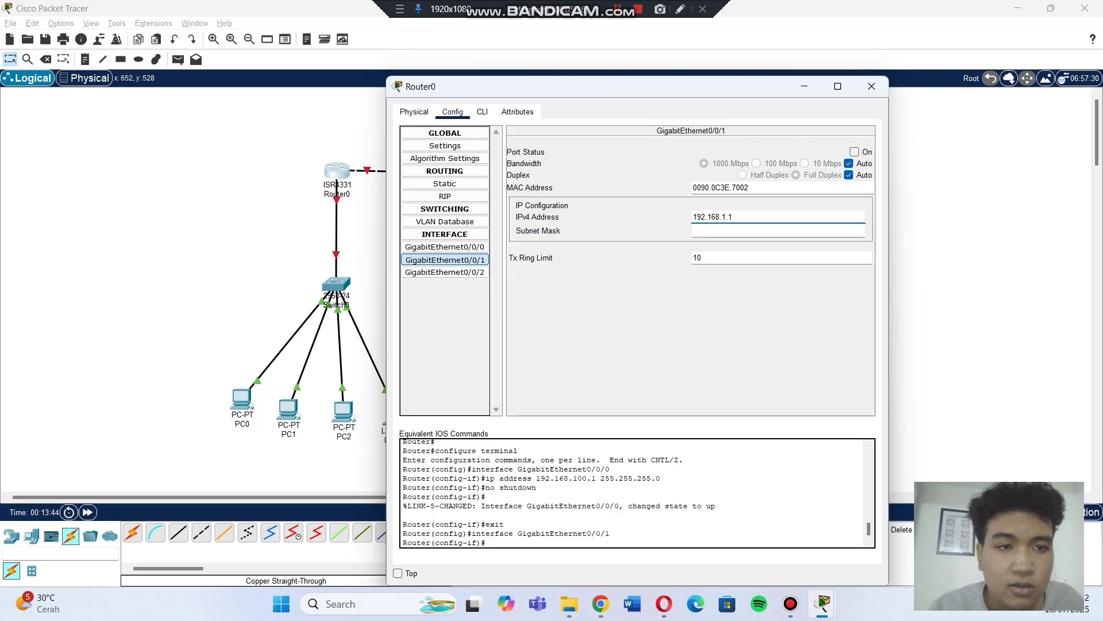
{"action": "key", "text": "Tab"}
{"action": "left_click", "coordinate": [854, 151]}
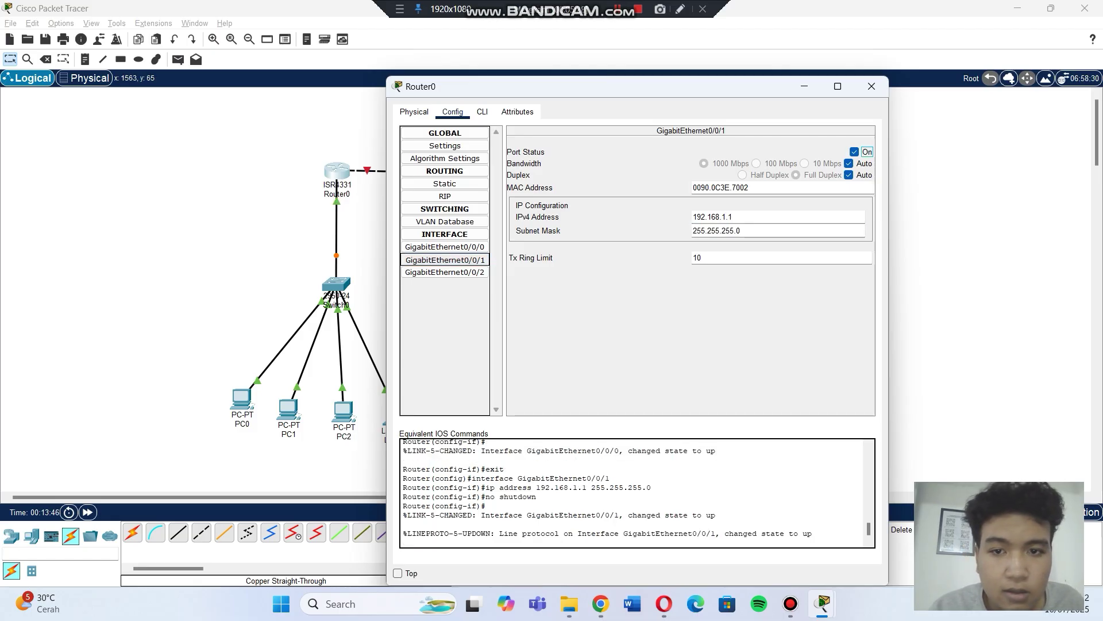
{"action": "left_click", "coordinate": [445, 247]}
{"action": "left_click", "coordinate": [872, 87]}
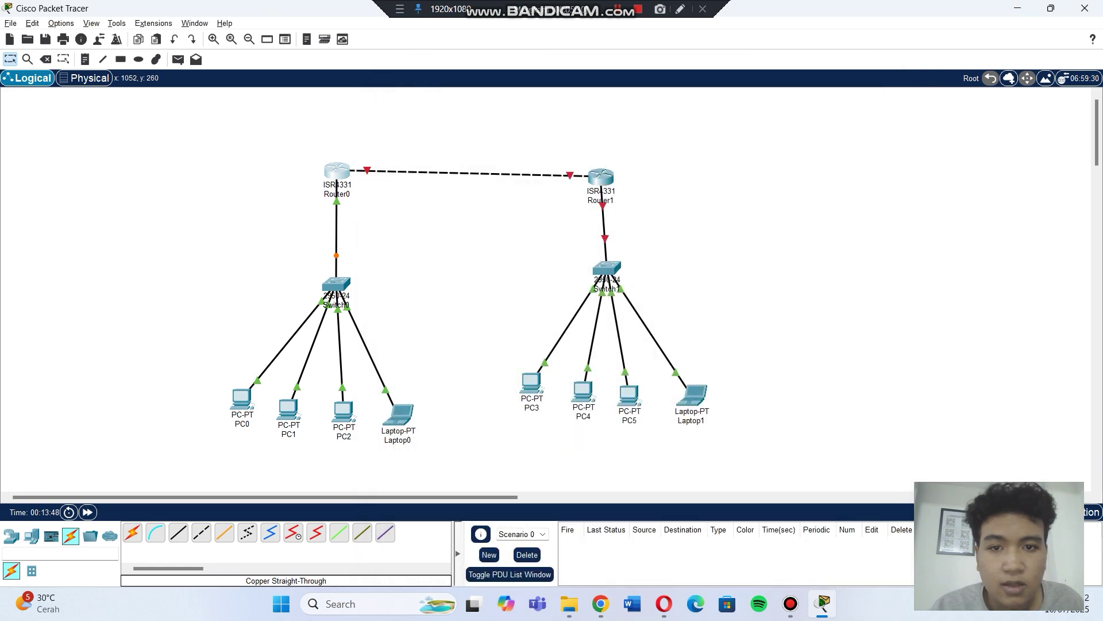
- Give Router1's GigabitEthernet0/0/0 interface the IPv4 address 192.168.100.2 with subnet mask 255.255.255.0 and turn the port on
{"action": "left_click", "coordinate": [601, 175]}
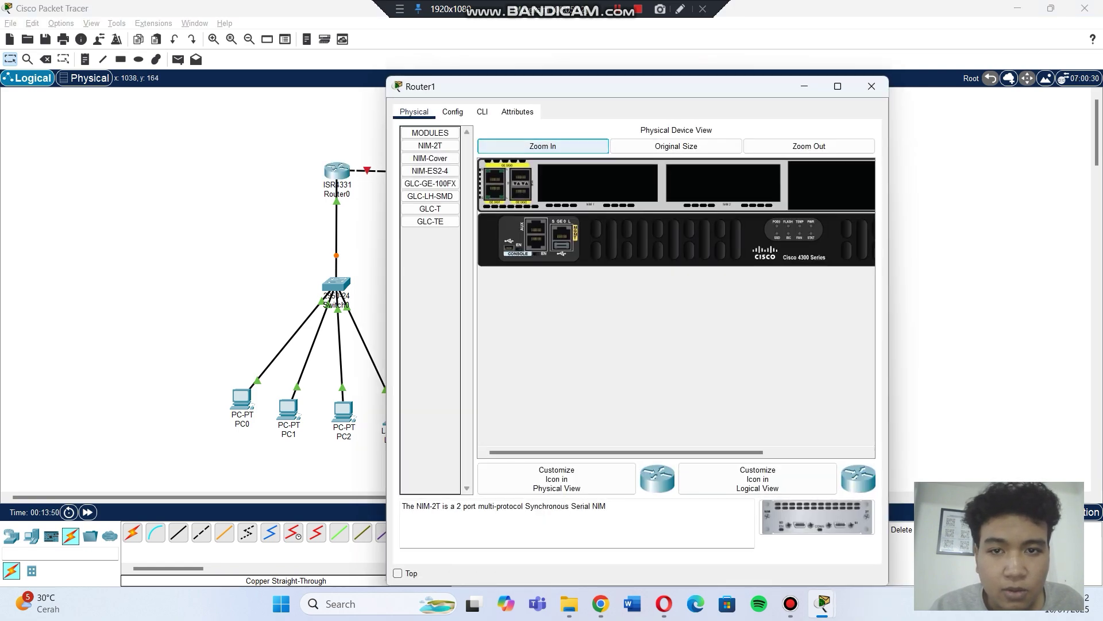
{"action": "left_click", "coordinate": [452, 112]}
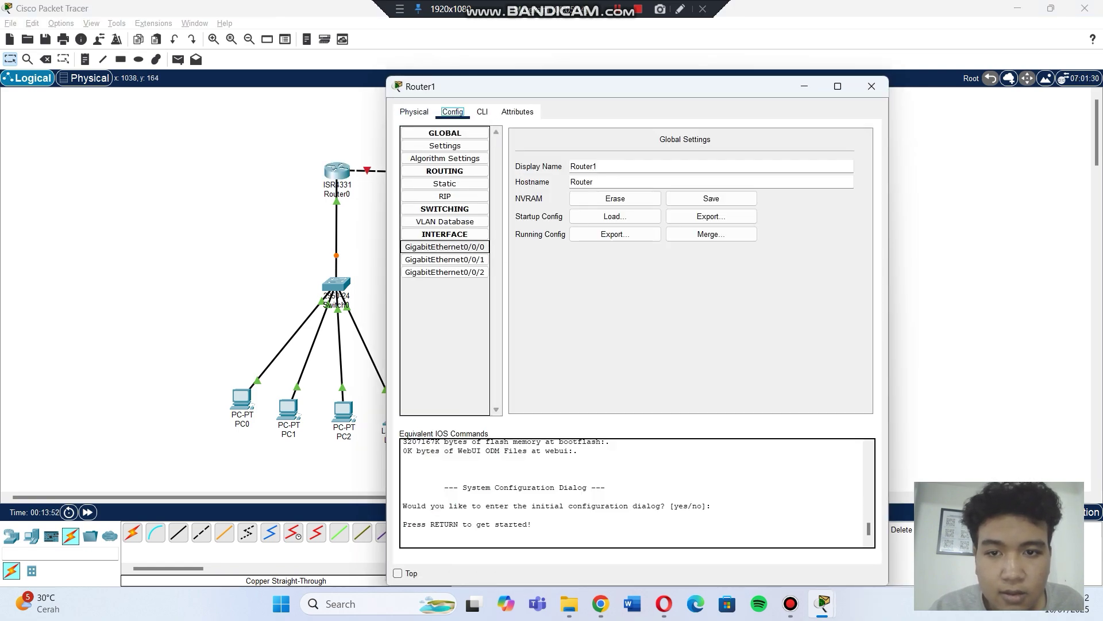
{"action": "left_click", "coordinate": [445, 246]}
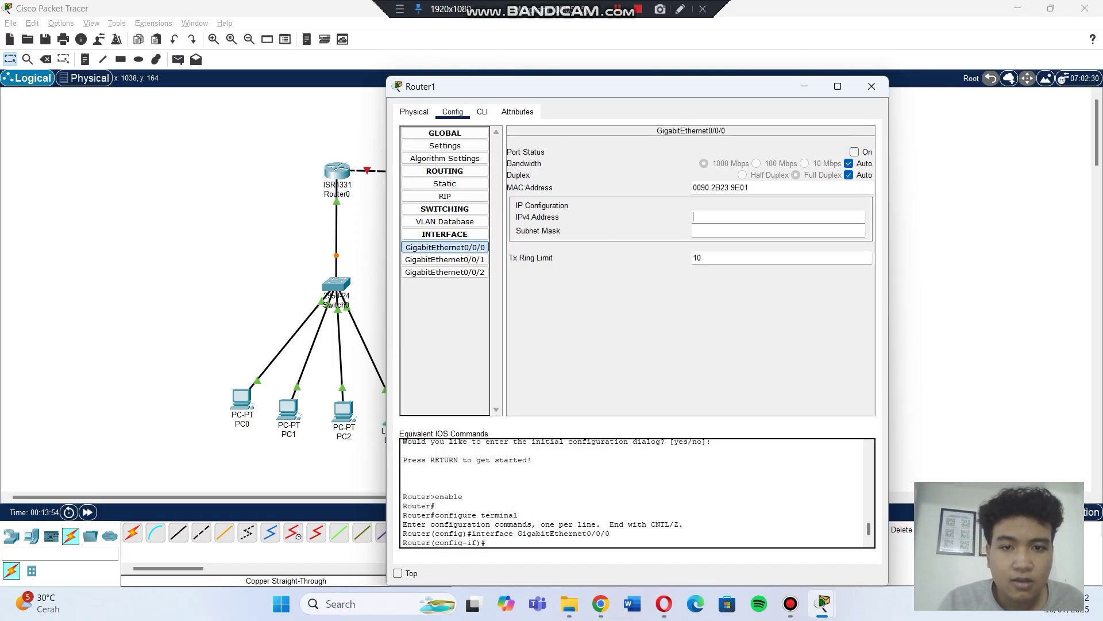
{"action": "left_click", "coordinate": [693, 217]}
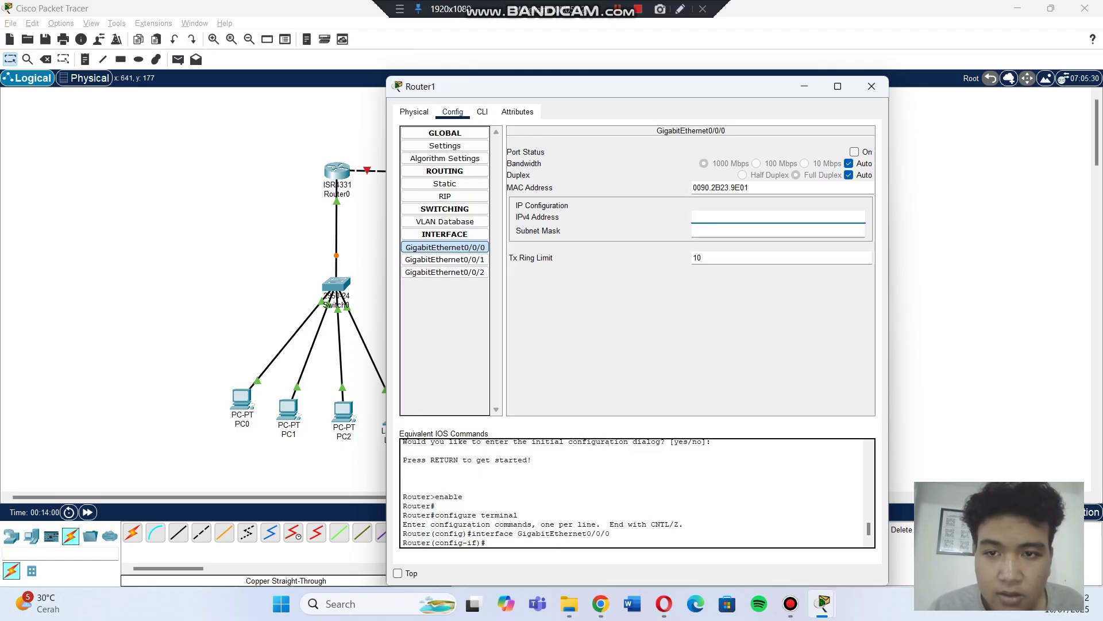
{"action": "type", "text": "192.168.1.1"}
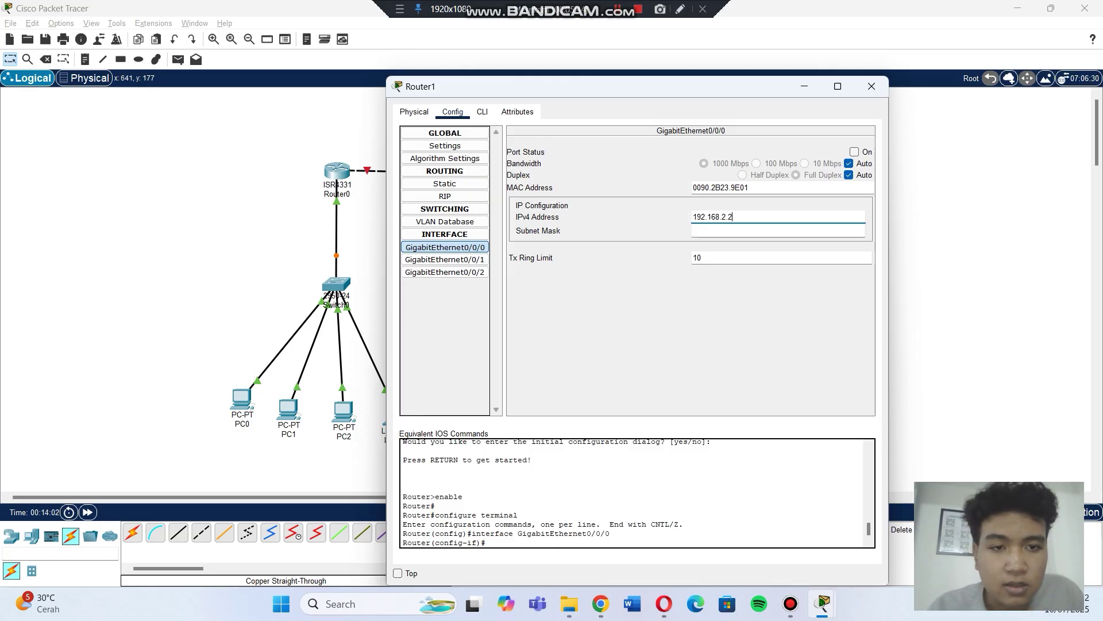
{"action": "key", "text": "BackSpace"}
{"action": "key", "text": "BackSpace"}
{"action": "key", "text": "BackSpace"}
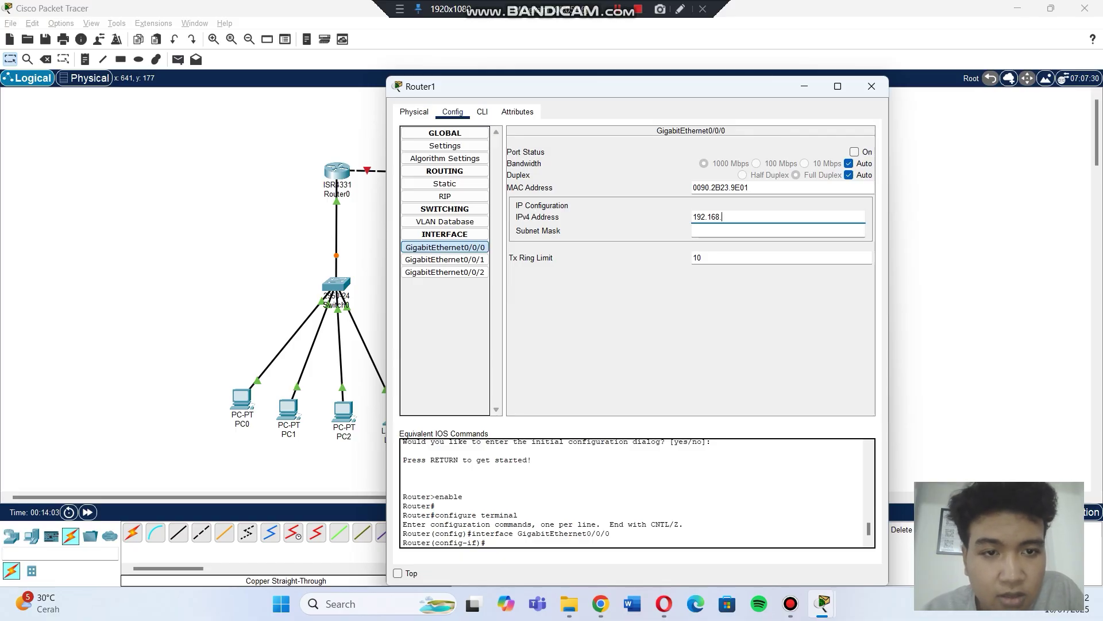
{"action": "type", "text": "100.2"}
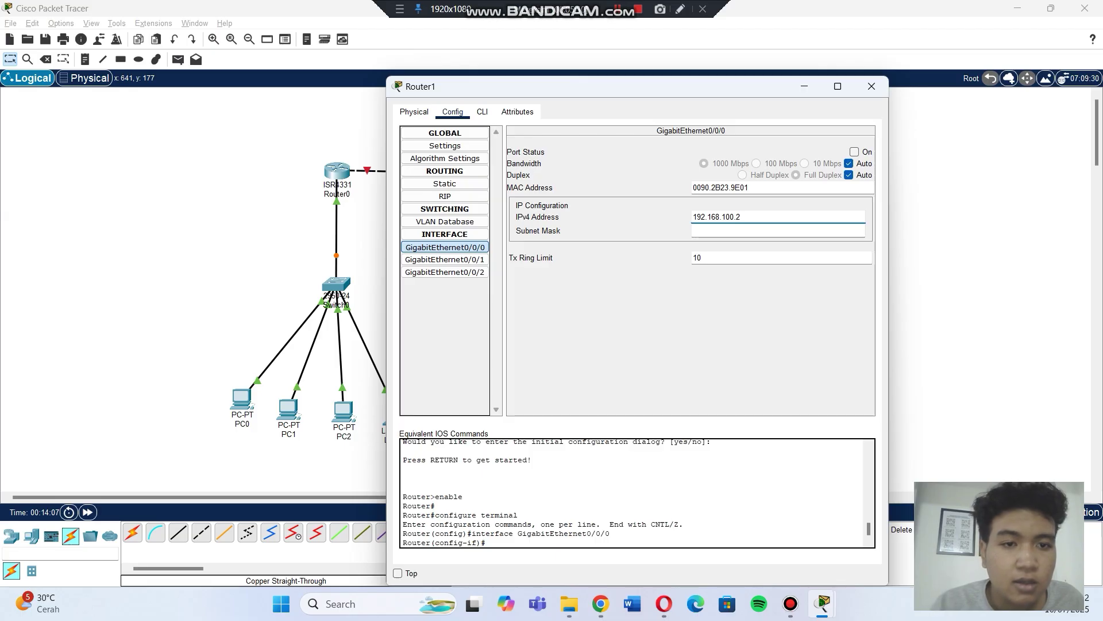
{"action": "left_click", "coordinate": [854, 151]}
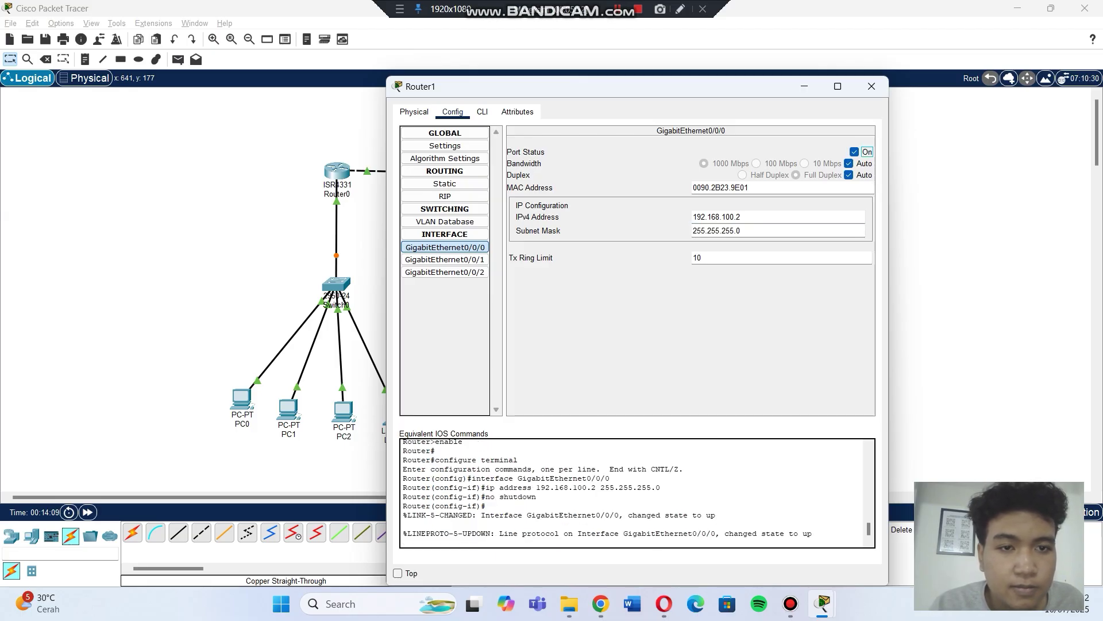
- Give Router1's GigabitEthernet0/0/1 interface the IPv4 address 192.168.2.1, turn the port on and close the Router1 window
{"action": "left_click", "coordinate": [444, 260]}
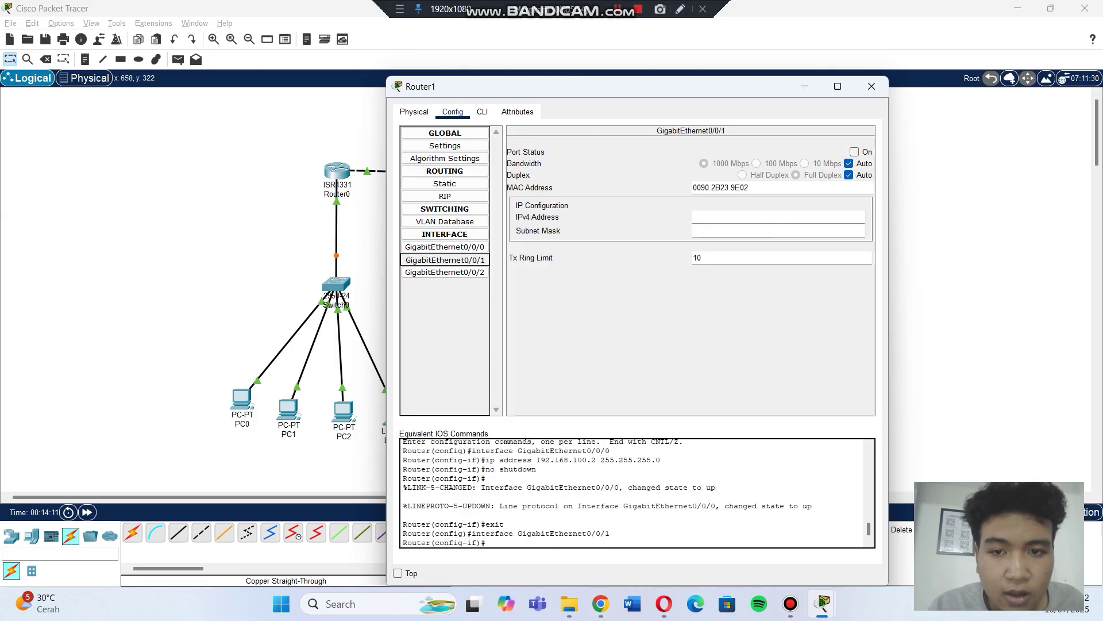
{"action": "left_click", "coordinate": [778, 231]}
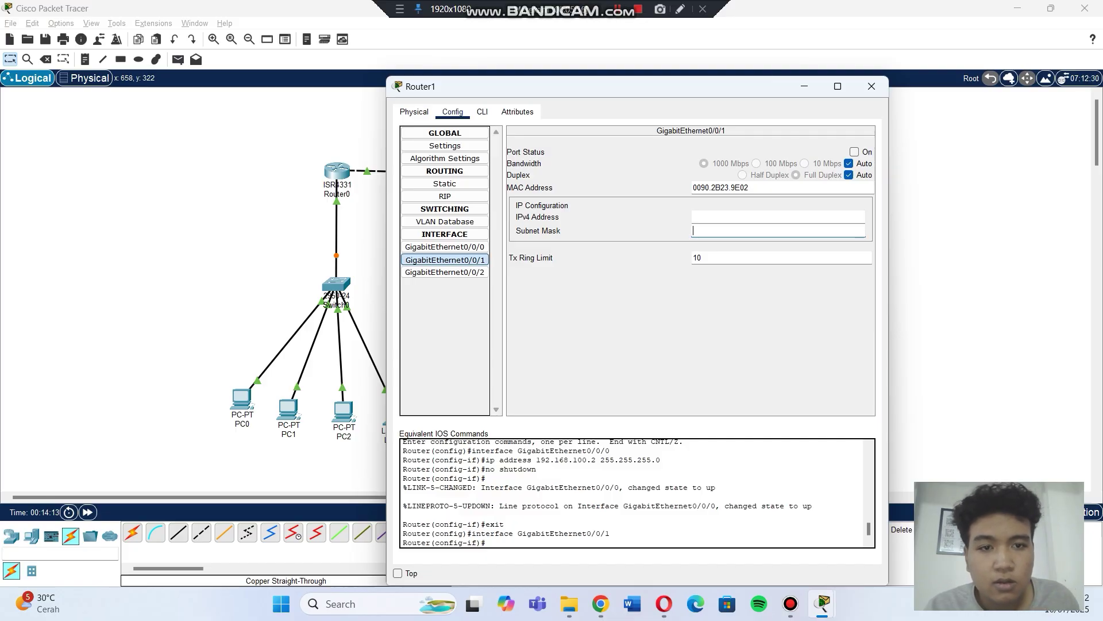
{"action": "left_click", "coordinate": [778, 217]}
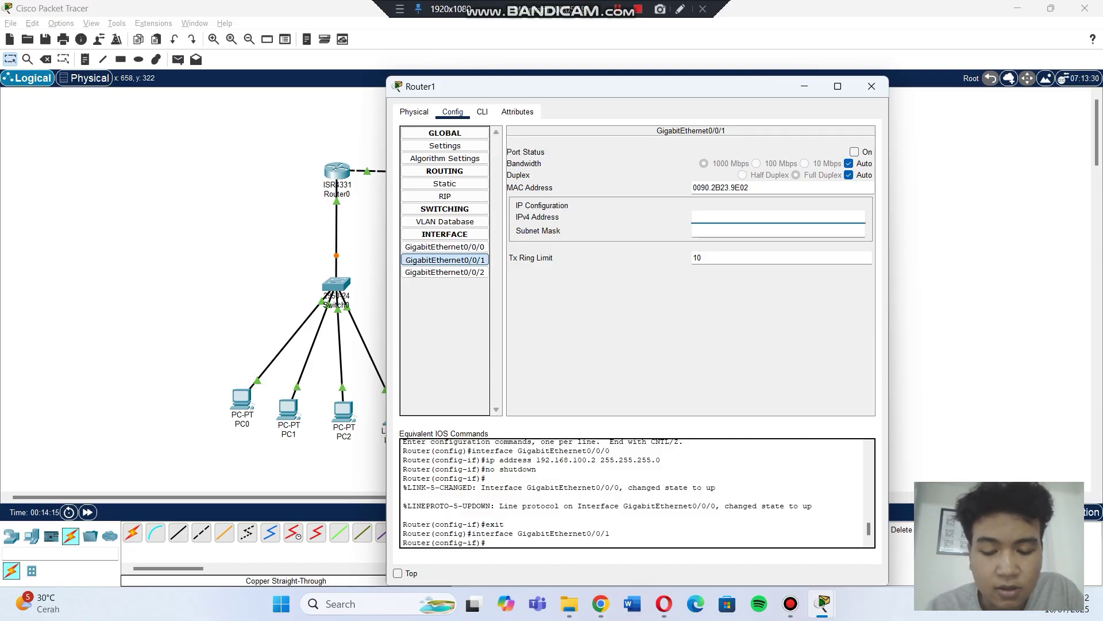
{"action": "type", "text": "192.168.2."}
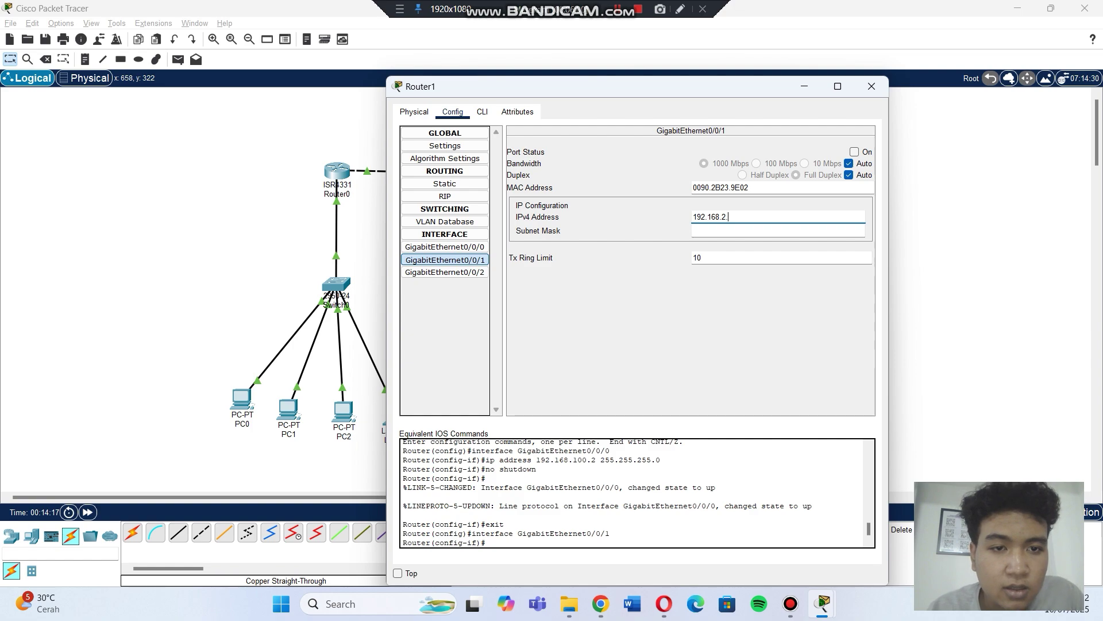
{"action": "type", "text": "1"}
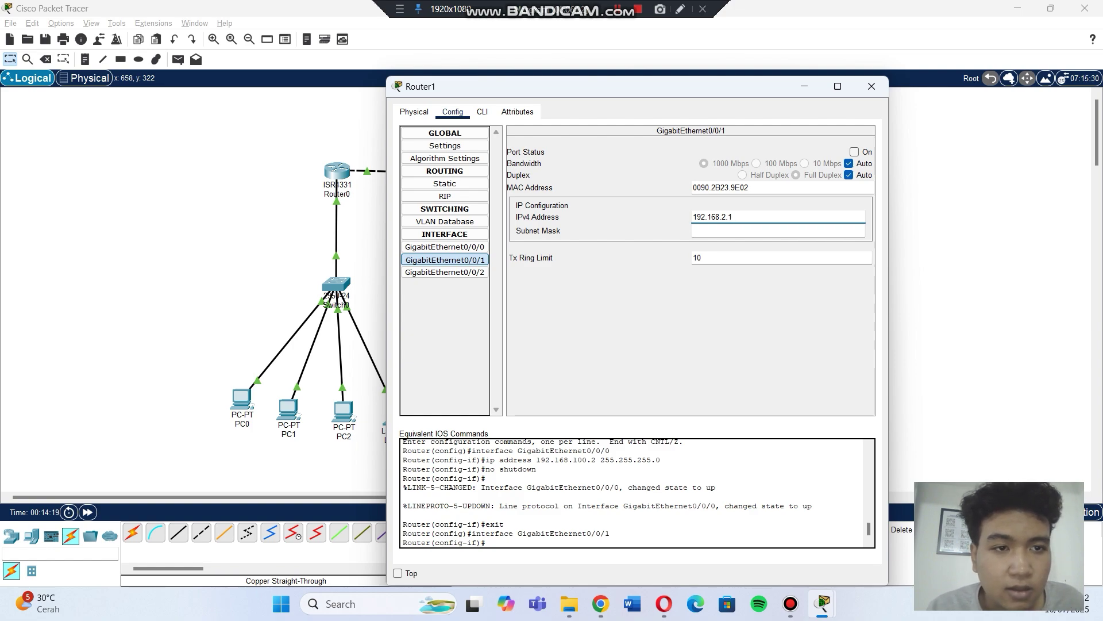
{"action": "left_click", "coordinate": [855, 152]}
{"action": "left_click", "coordinate": [872, 87]}
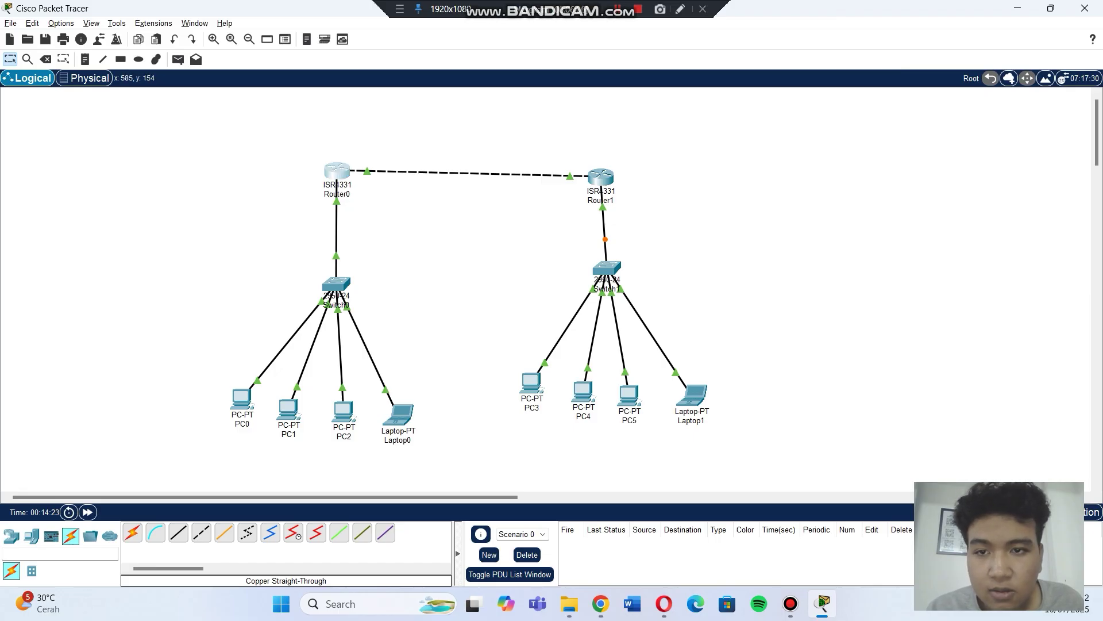
{"action": "left_click", "coordinate": [337, 171]}
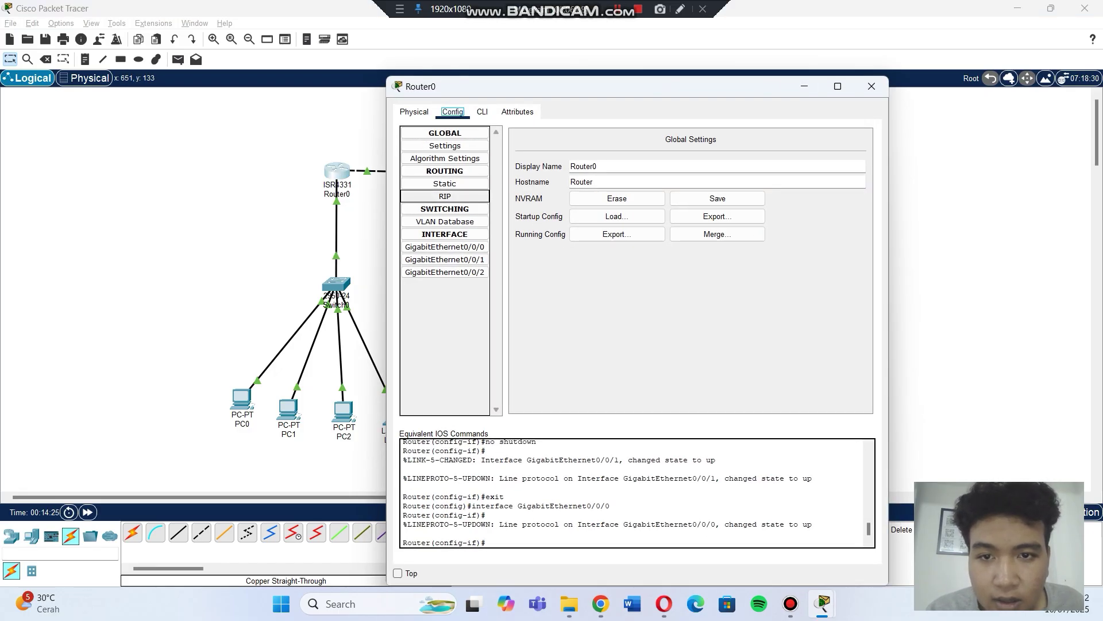
{"action": "left_click", "coordinate": [444, 196]}
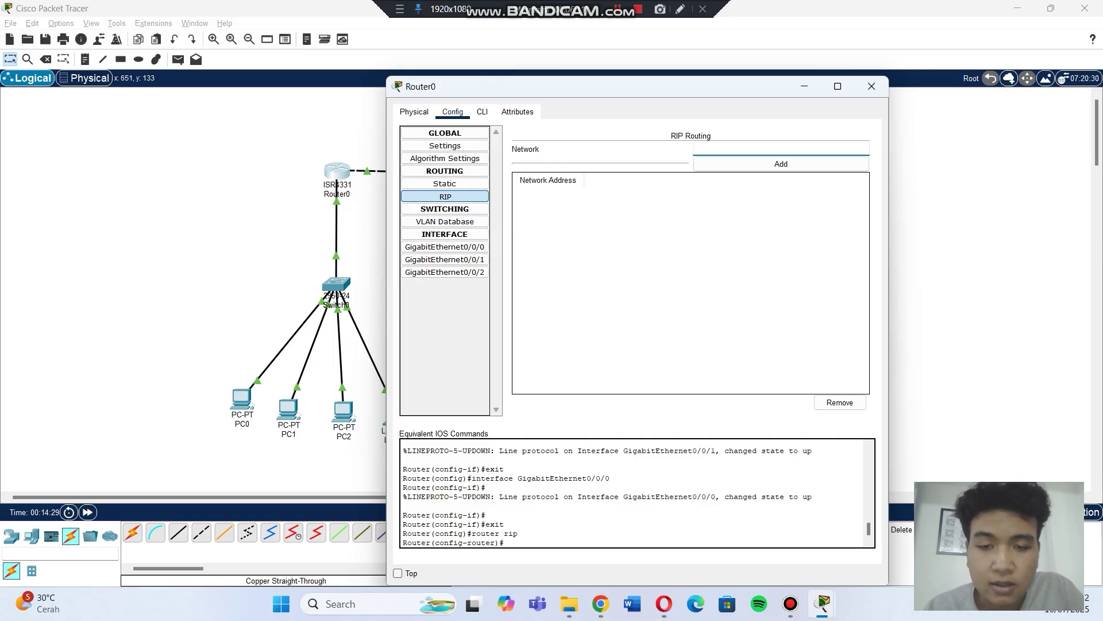
{"action": "type", "text": "192.168.1.1"}
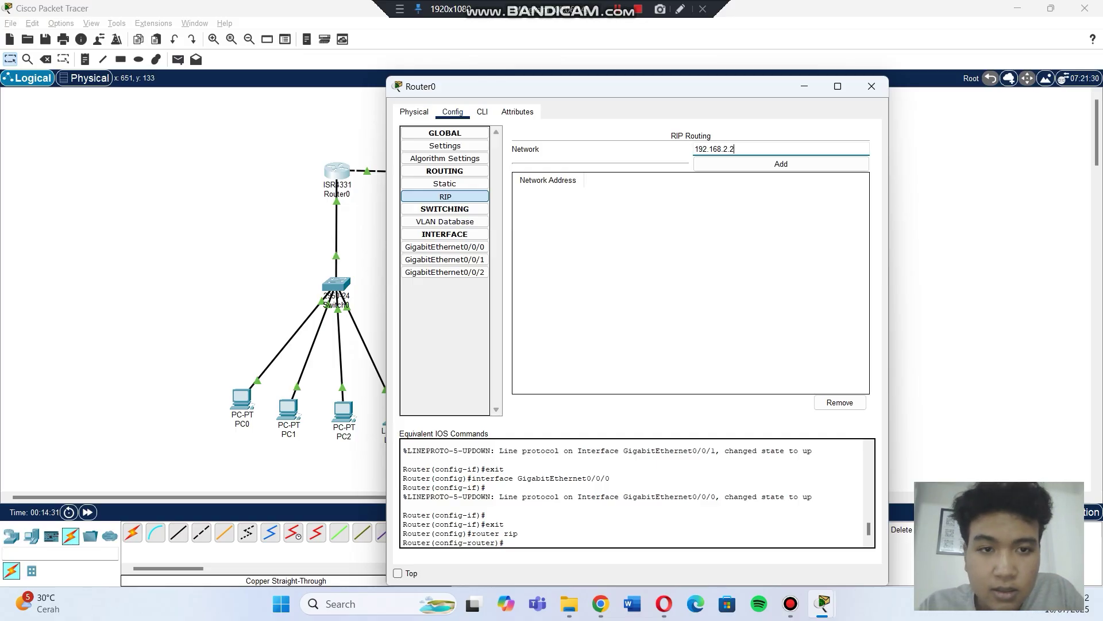
{"action": "key", "text": "BackSpace"}
{"action": "key", "text": "BackSpace"}
{"action": "key", "text": "BackSpace"}
{"action": "key", "text": "BackSpace"}
{"action": "type", "text": ".100"}
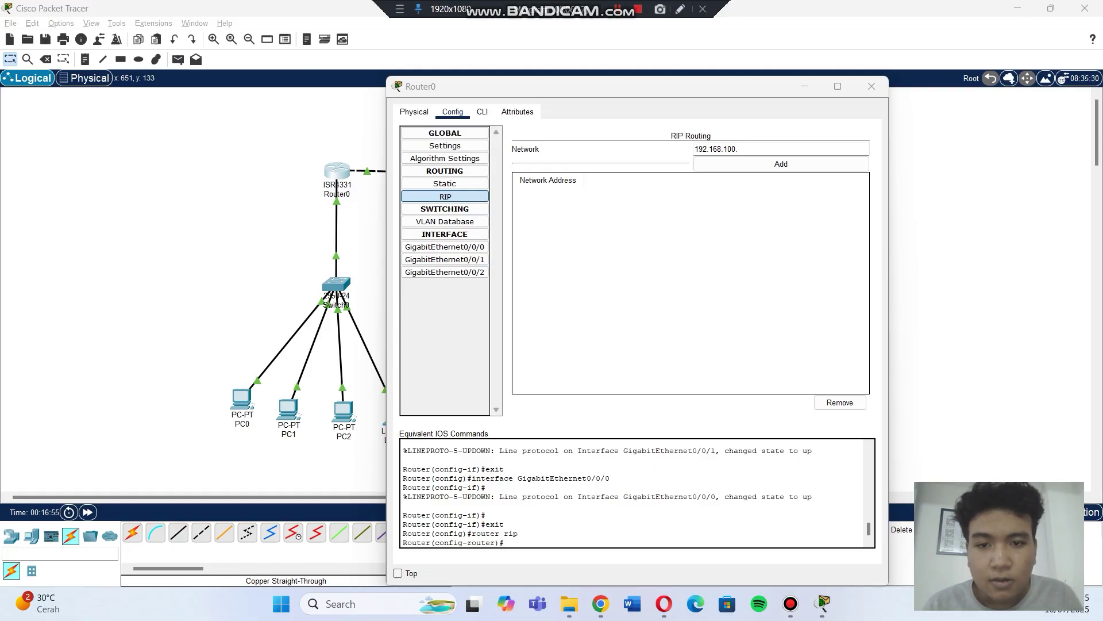
- Check Router0's GigabitEthernet0/0/0 address and add network 192.168.100.0 to Router0's RIP routing
{"action": "left_click", "coordinate": [445, 246]}
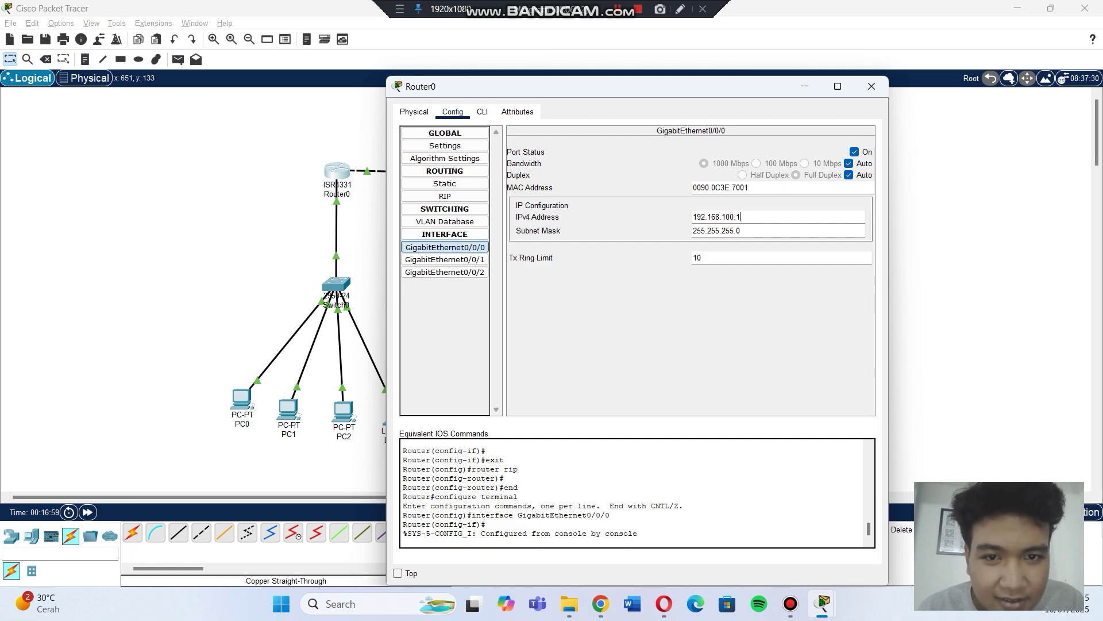
{"action": "left_click_drag", "start_coordinate": [743, 217], "coordinate": [692, 217]}
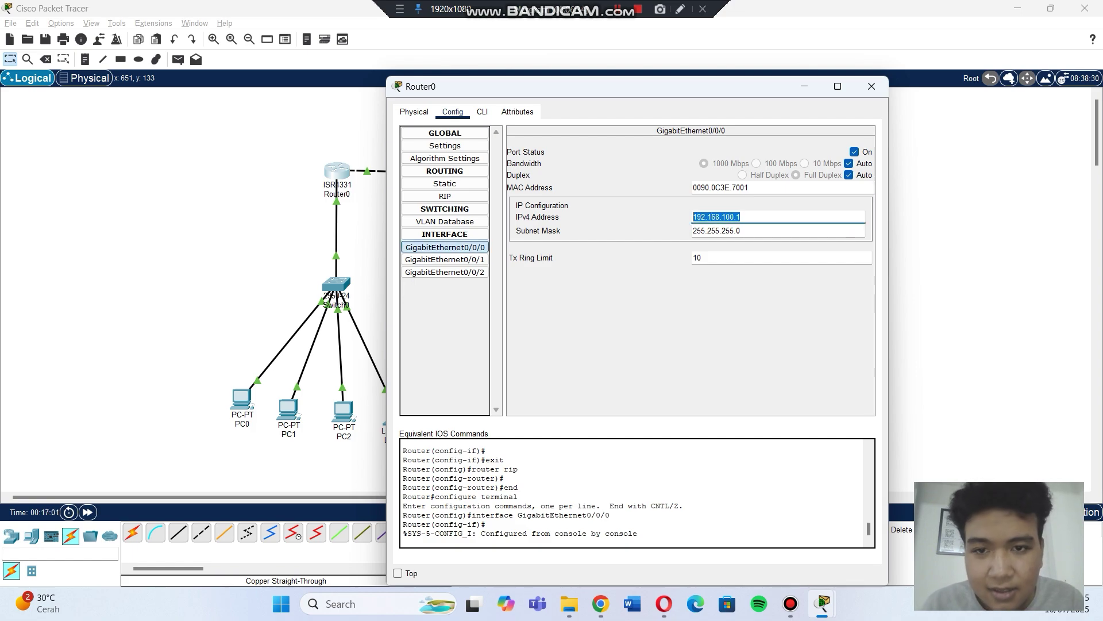
{"action": "left_click", "coordinate": [445, 196]}
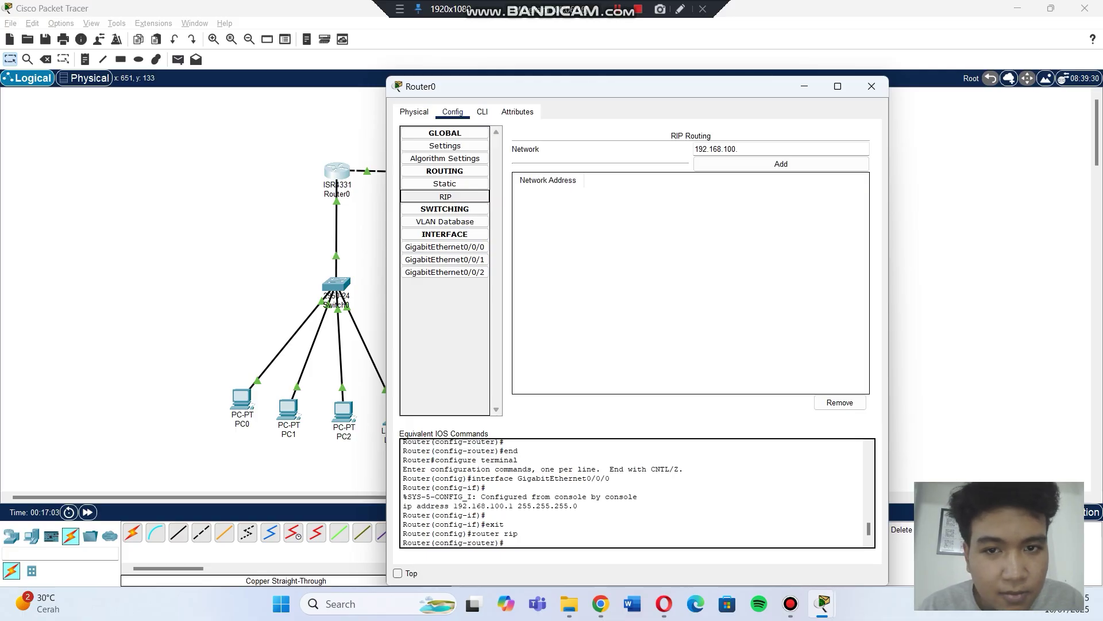
{"action": "key", "text": "Tab"}
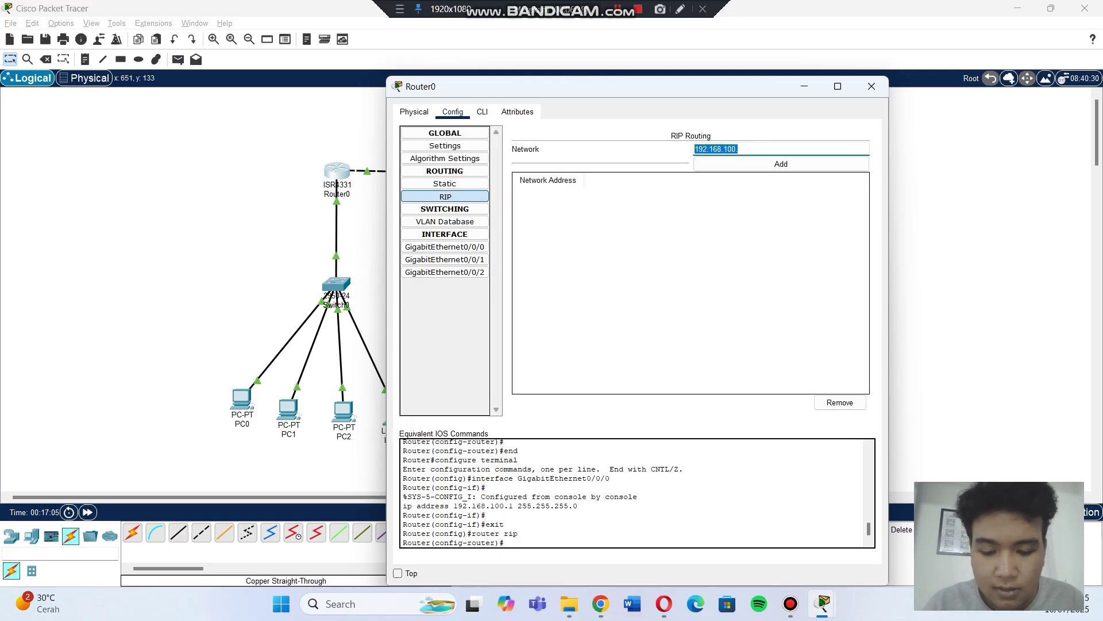
{"action": "key", "text": "End"}
{"action": "type", "text": "0"}
{"action": "key", "text": "Tab"}
{"action": "key", "text": "space"}
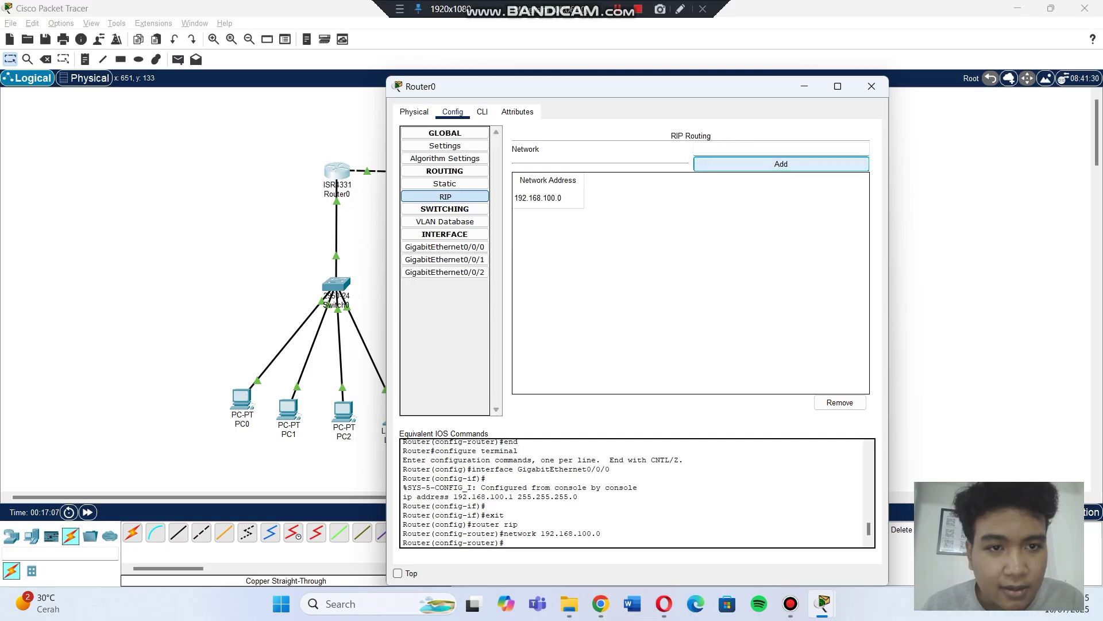
- Copy Router0's GigabitEthernet0/0/1 address 192.168.1.1, add it as a RIP network on Router0 and close the Router0 window
{"action": "left_click", "coordinate": [444, 260]}
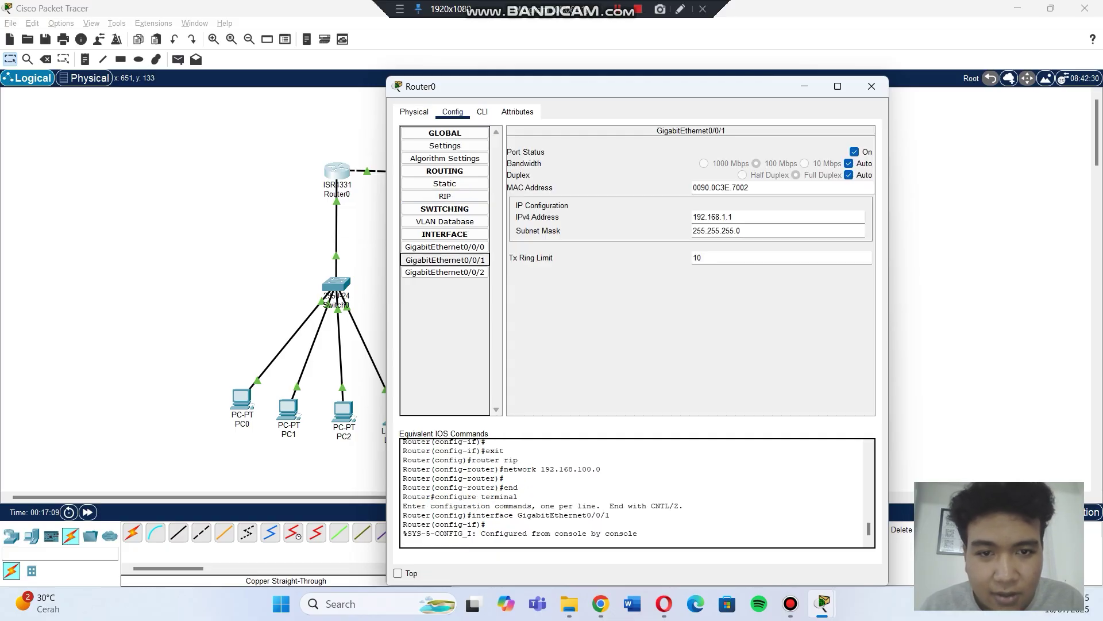
{"action": "key", "text": "Tab"}
{"action": "key", "text": "ctrl+c"}
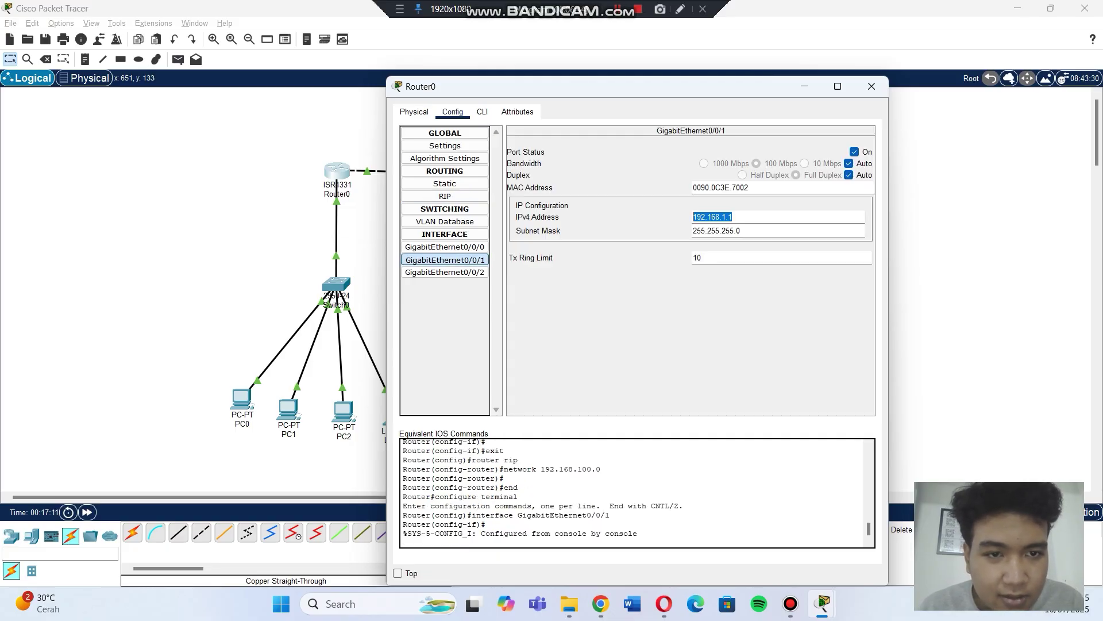
{"action": "left_click", "coordinate": [444, 196]}
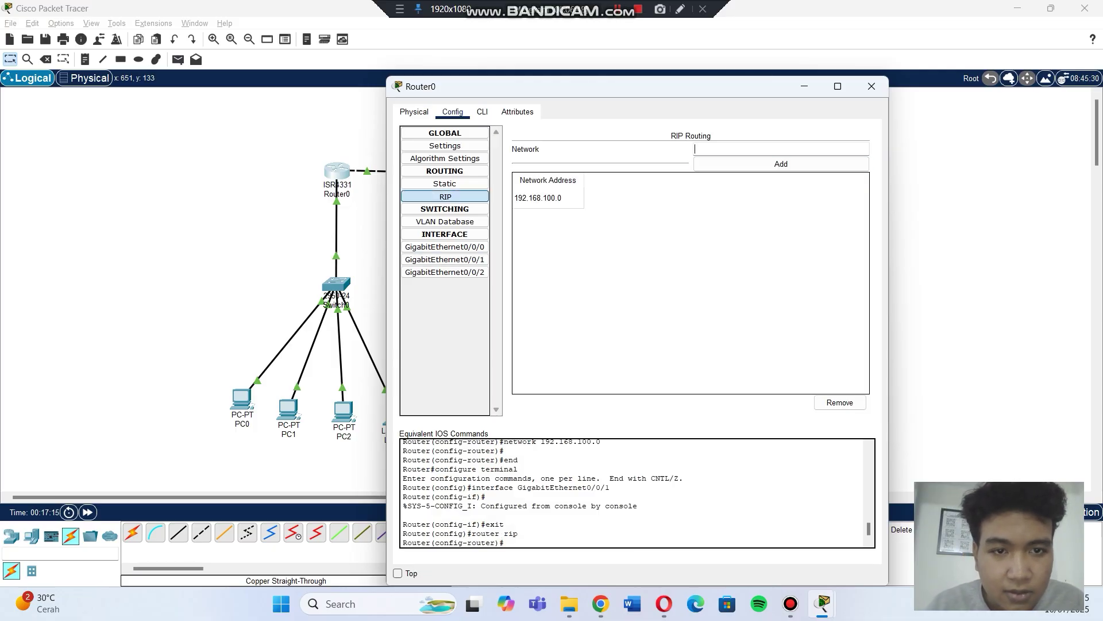
{"action": "key", "text": "ctrl+v"}
{"action": "key", "text": "Tab"}
{"action": "key", "text": "Return"}
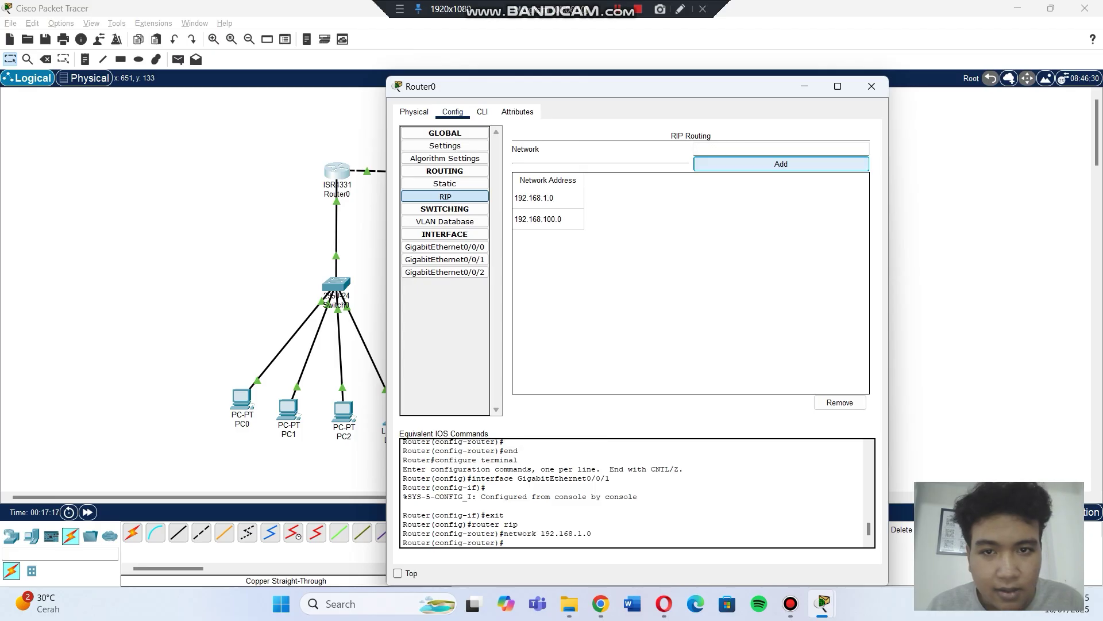
{"action": "left_click", "coordinate": [872, 86]}
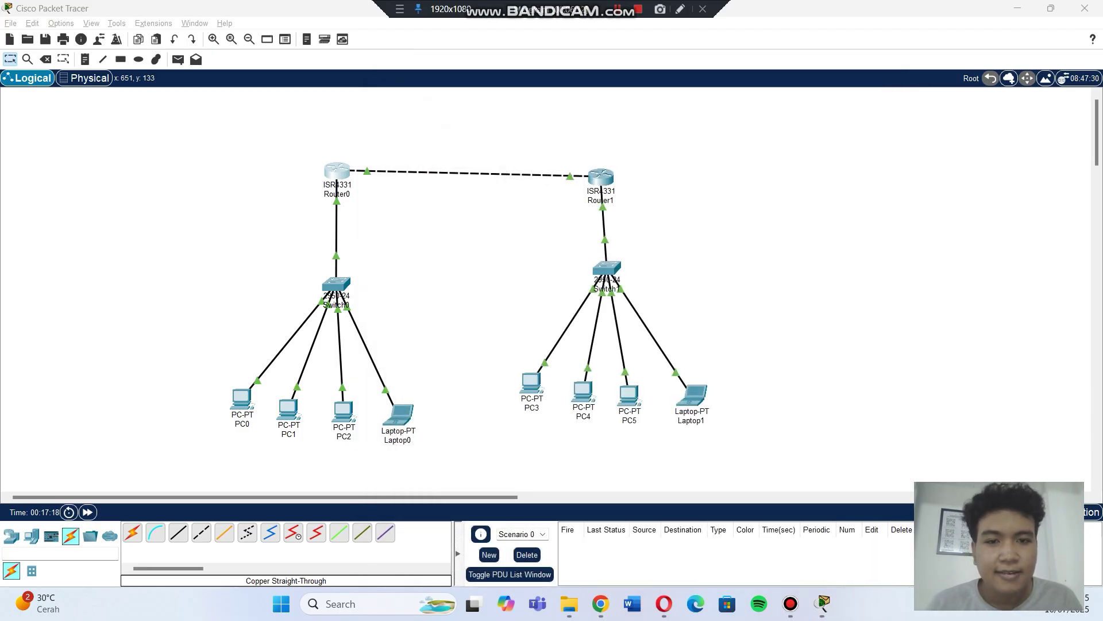
- Open Router1's configuration, check its GigabitEthernet0/0/0 address and add network 192.168.100.0 to its RIP routing
{"action": "left_click", "coordinate": [601, 174]}
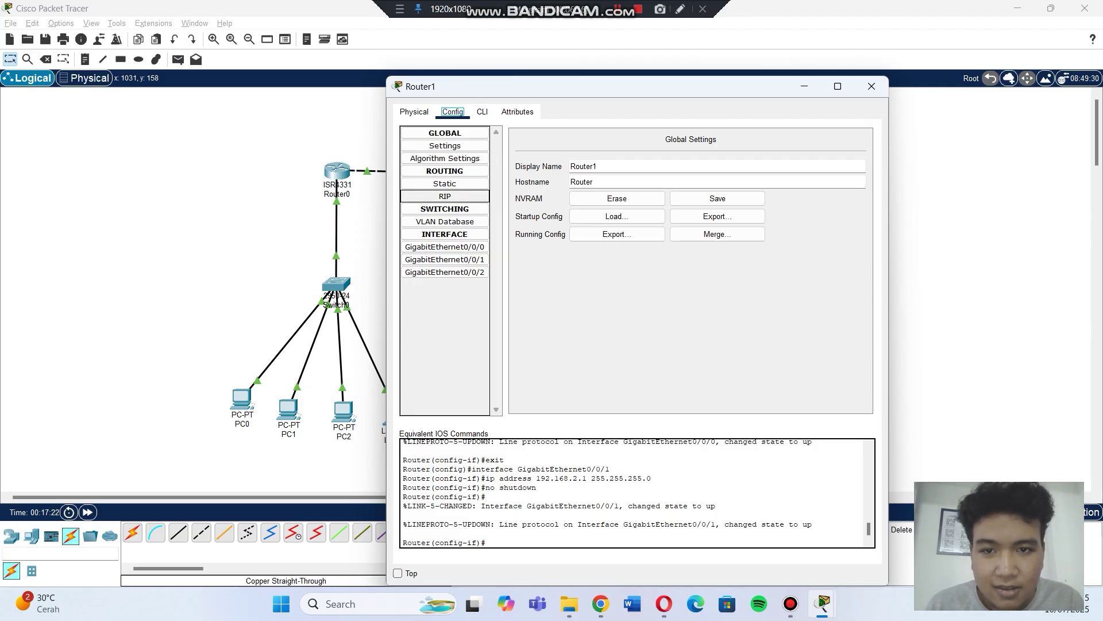
{"action": "left_click", "coordinate": [444, 196]}
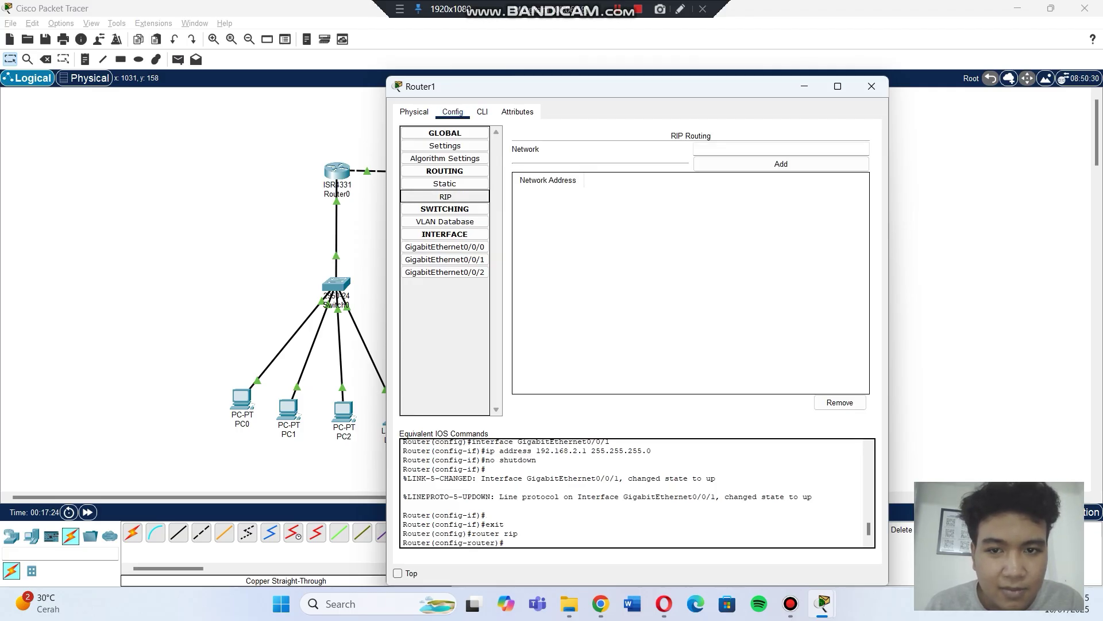
{"action": "left_click", "coordinate": [445, 247]}
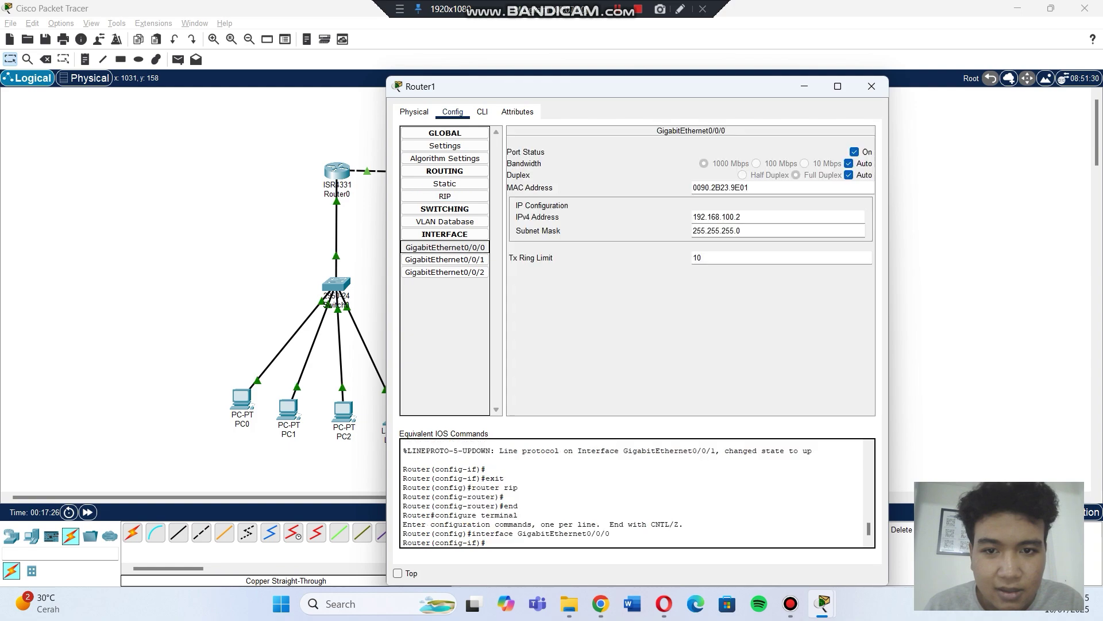
{"action": "left_click_drag", "start_coordinate": [742, 218], "coordinate": [691, 217]}
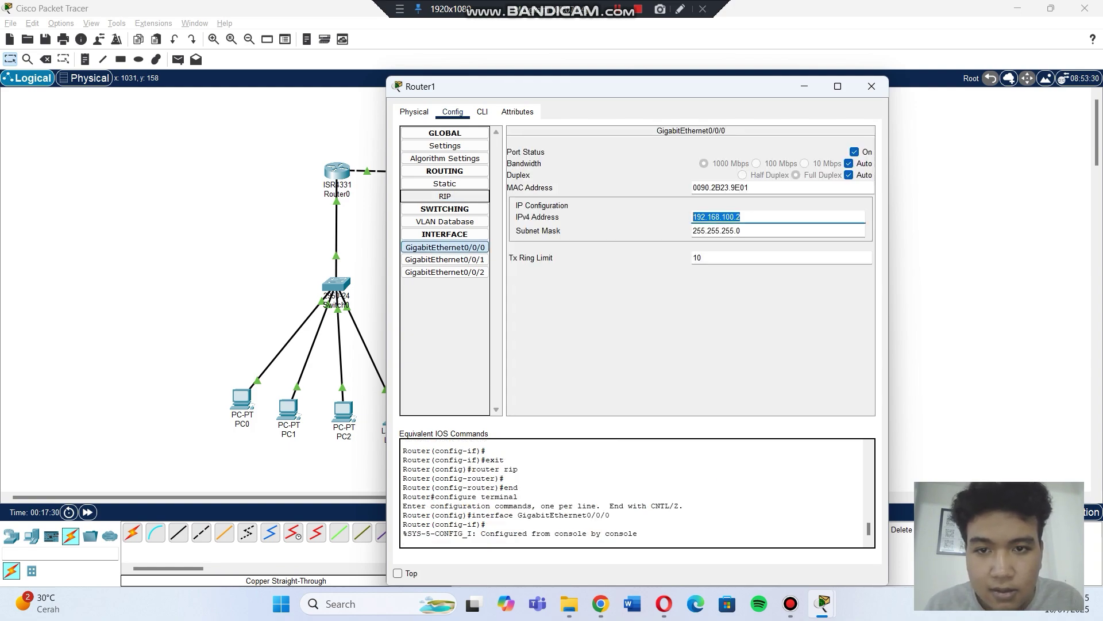
{"action": "left_click", "coordinate": [445, 196]}
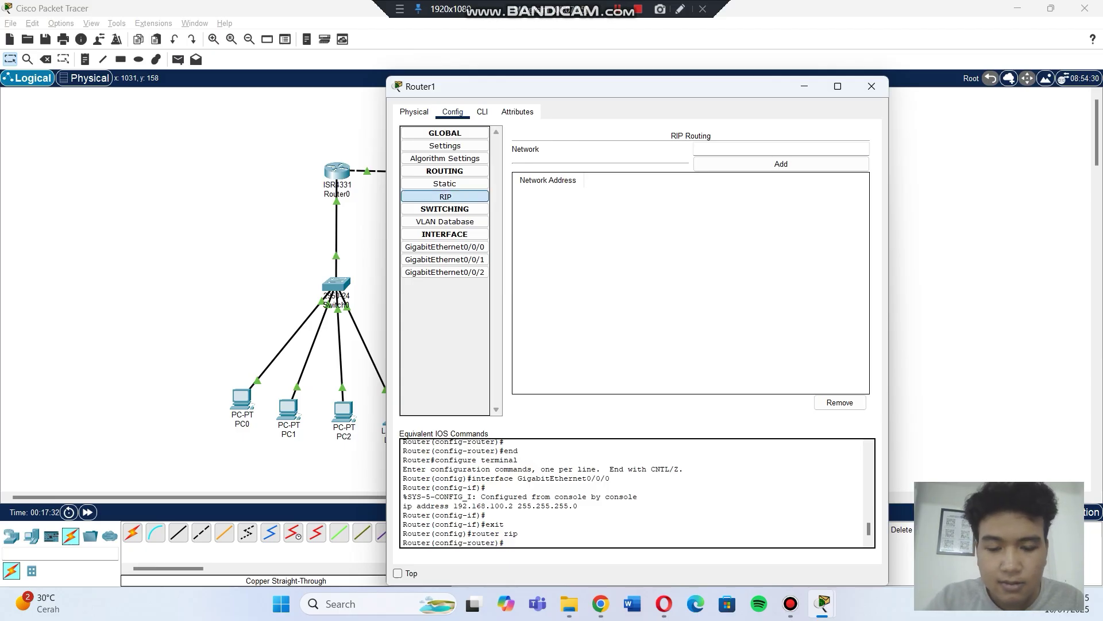
{"action": "type", "text": "192.168.100.0"}
{"action": "left_click", "coordinate": [781, 164]}
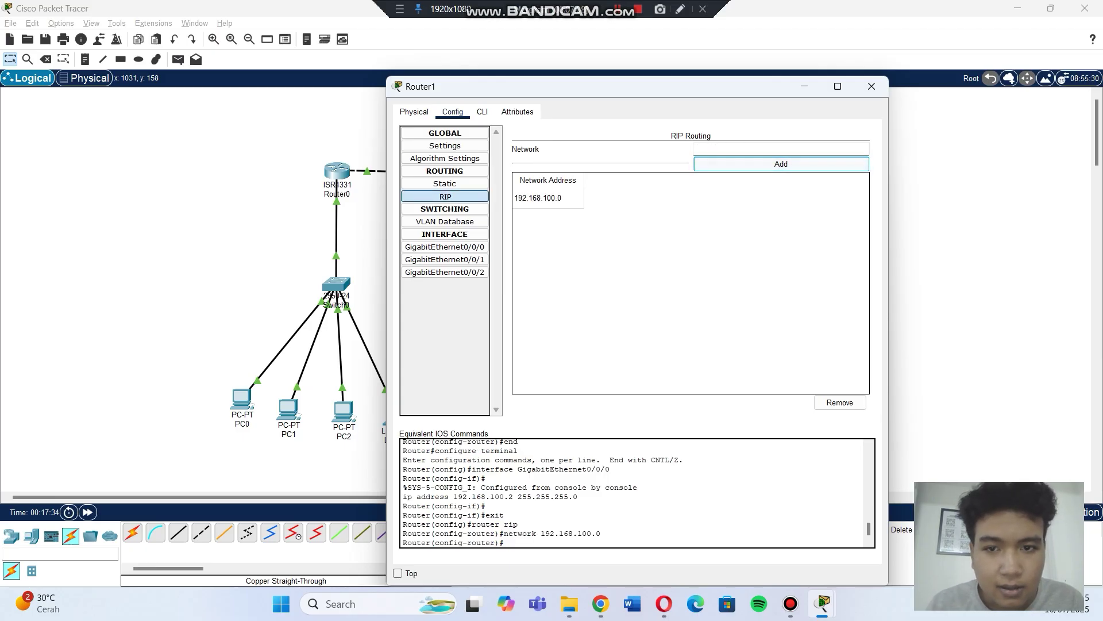
- Copy Router1's GigabitEthernet0/0/1 address 192.168.2.1, add it as a RIP network on Router1 and close the Router1 window
{"action": "left_click", "coordinate": [444, 259]}
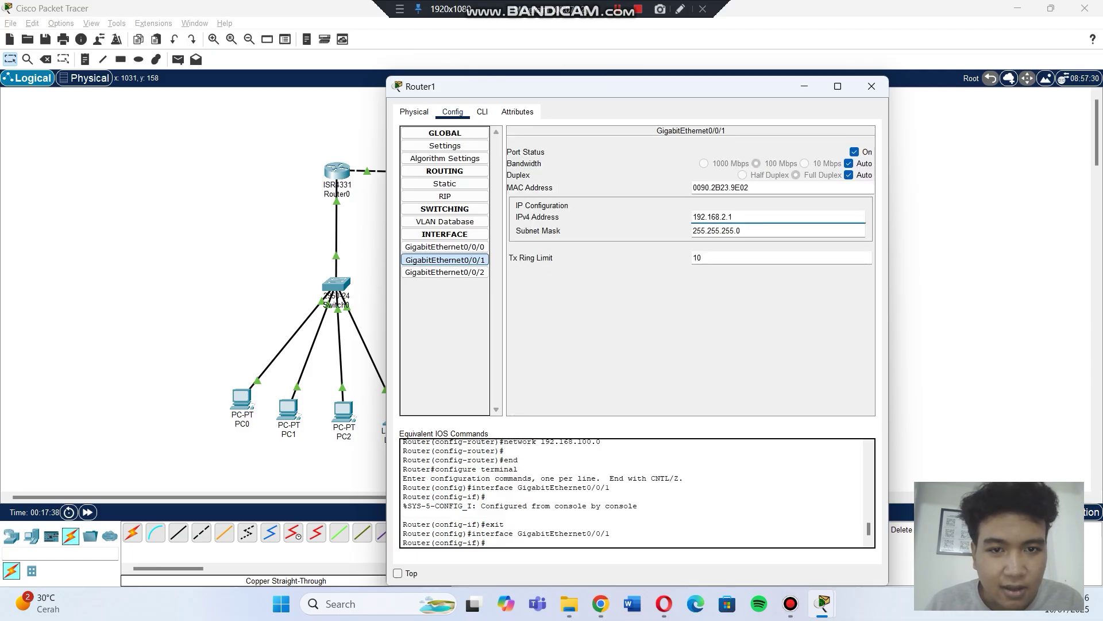
{"action": "left_click_drag", "start_coordinate": [732, 217], "coordinate": [693, 216]}
{"action": "key", "text": "ctrl+c"}
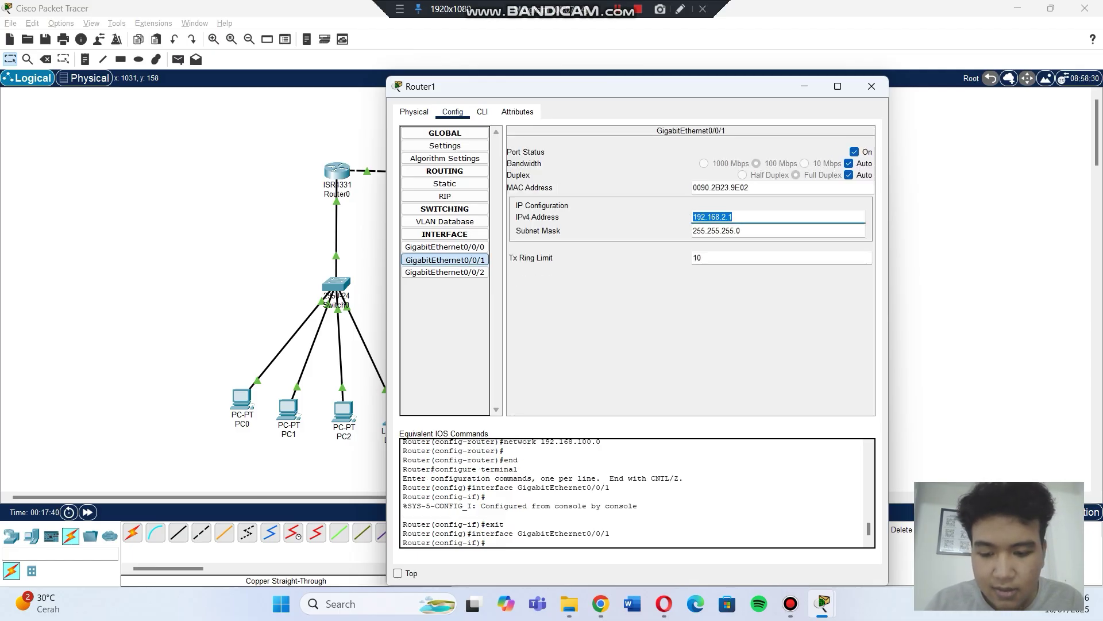
{"action": "left_click", "coordinate": [445, 196]}
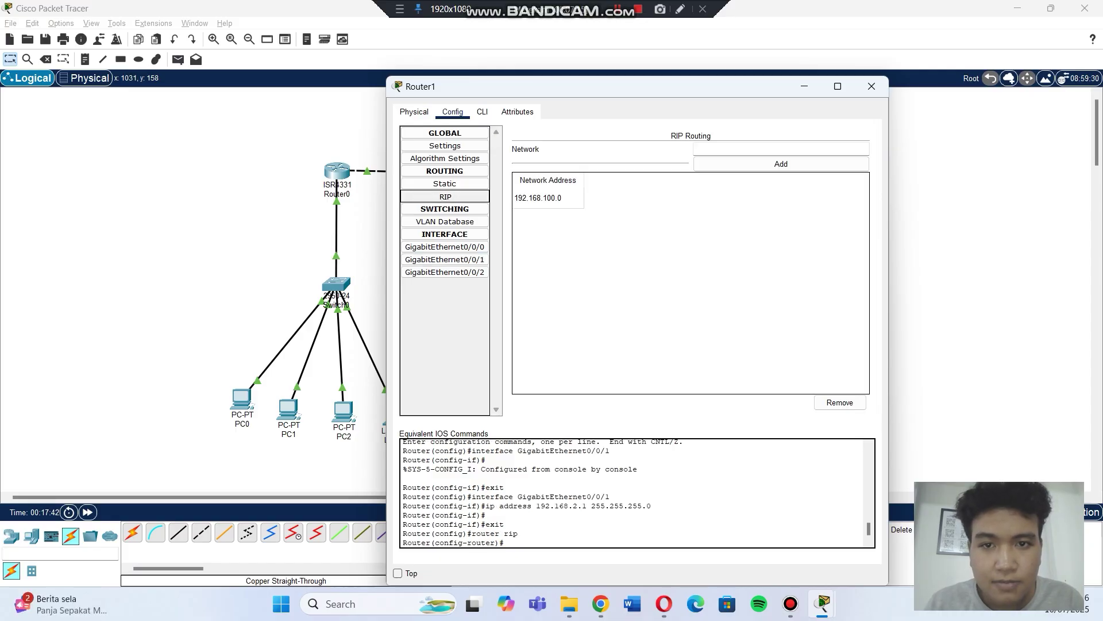
{"action": "key", "text": "ctrl+v"}
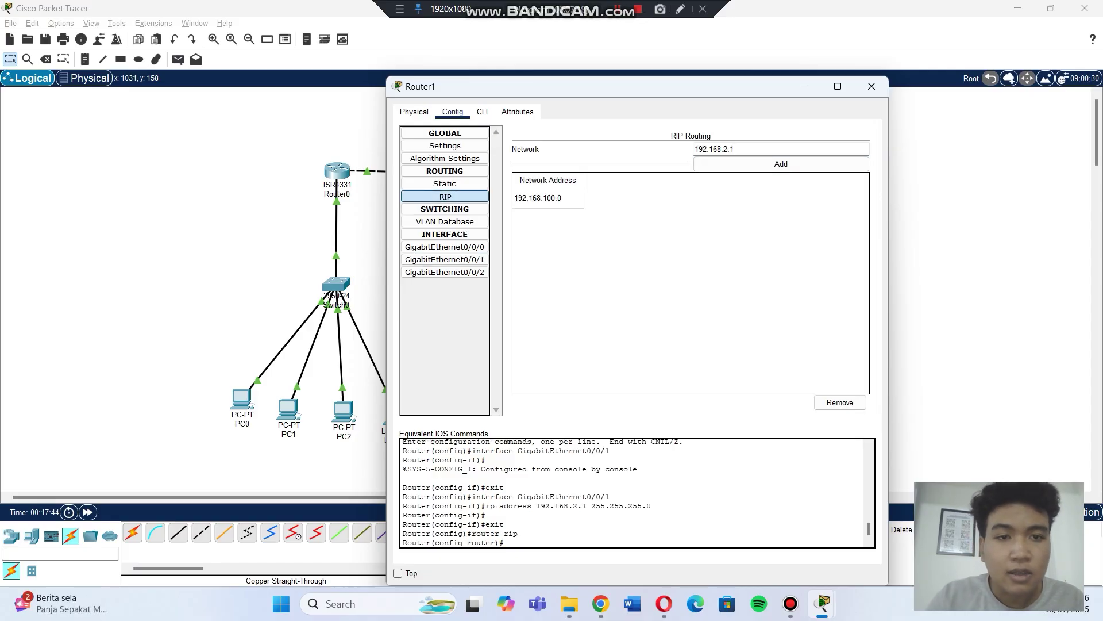
{"action": "left_click", "coordinate": [781, 164]}
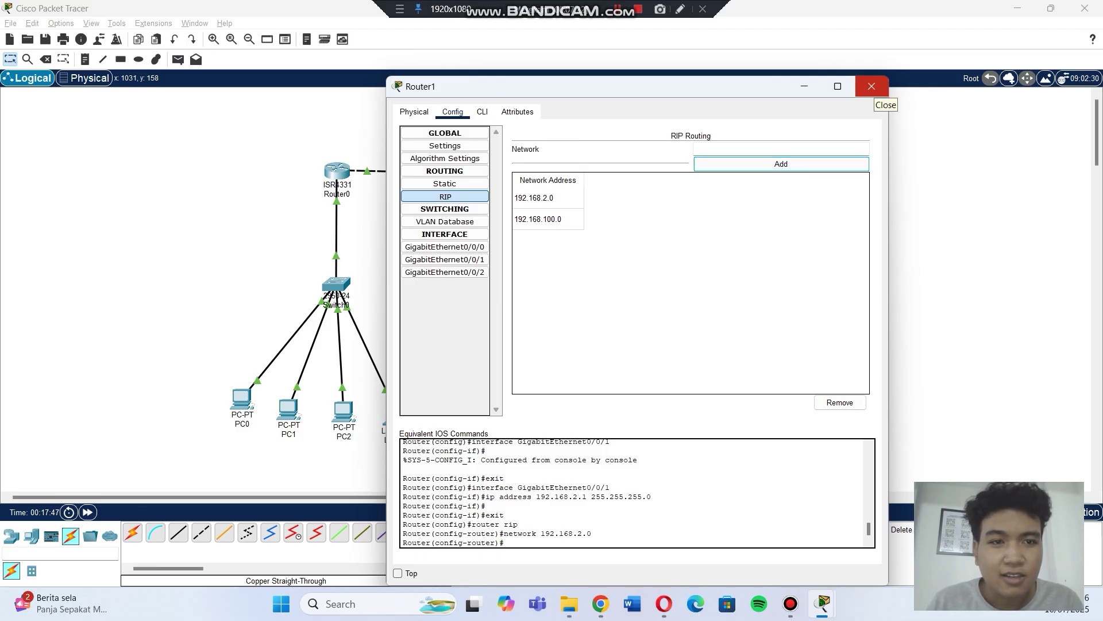
{"action": "left_click", "coordinate": [871, 86]}
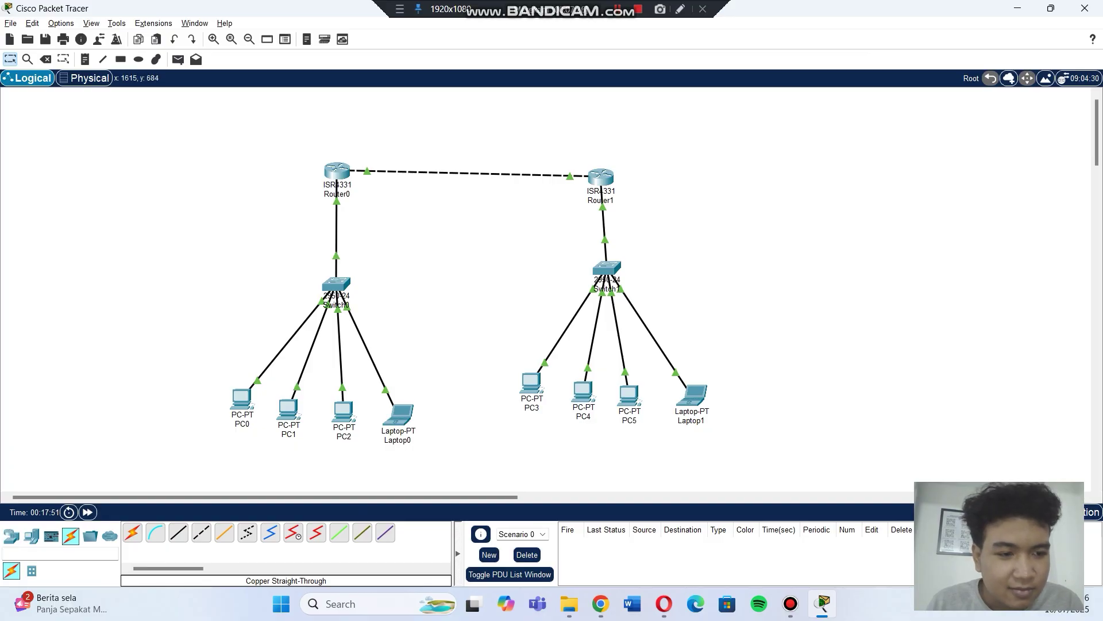
- Send a simple PDU from PC0 to PC5 and play its transmission in Simulation mode
{"action": "left_click_drag", "start_coordinate": [998, 546], "coordinate": [947, 335]}
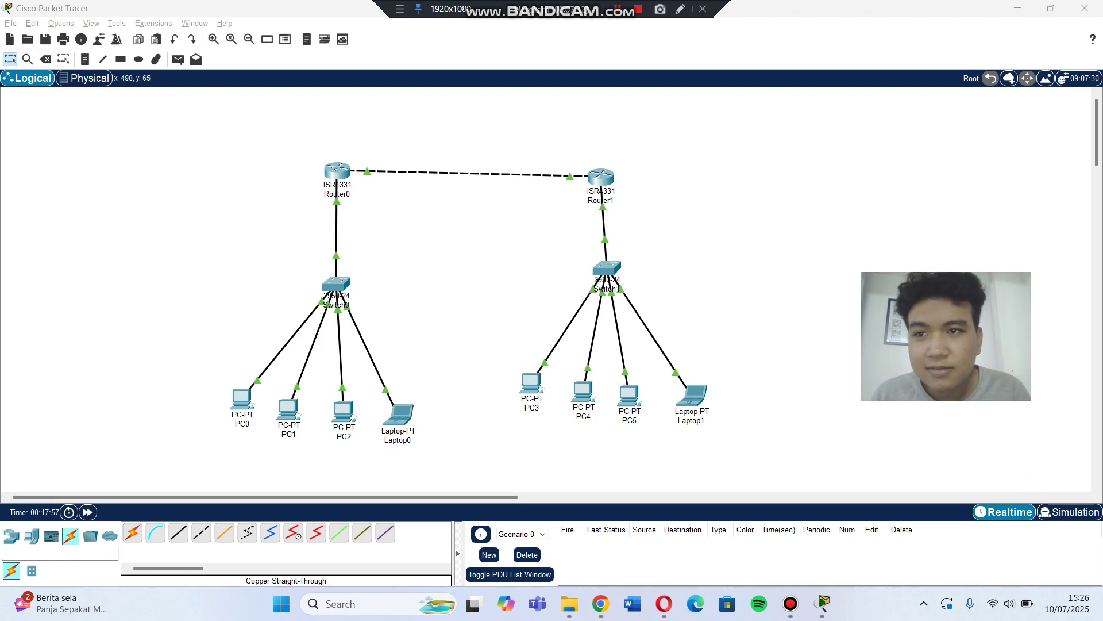
{"action": "left_click", "coordinate": [178, 59]}
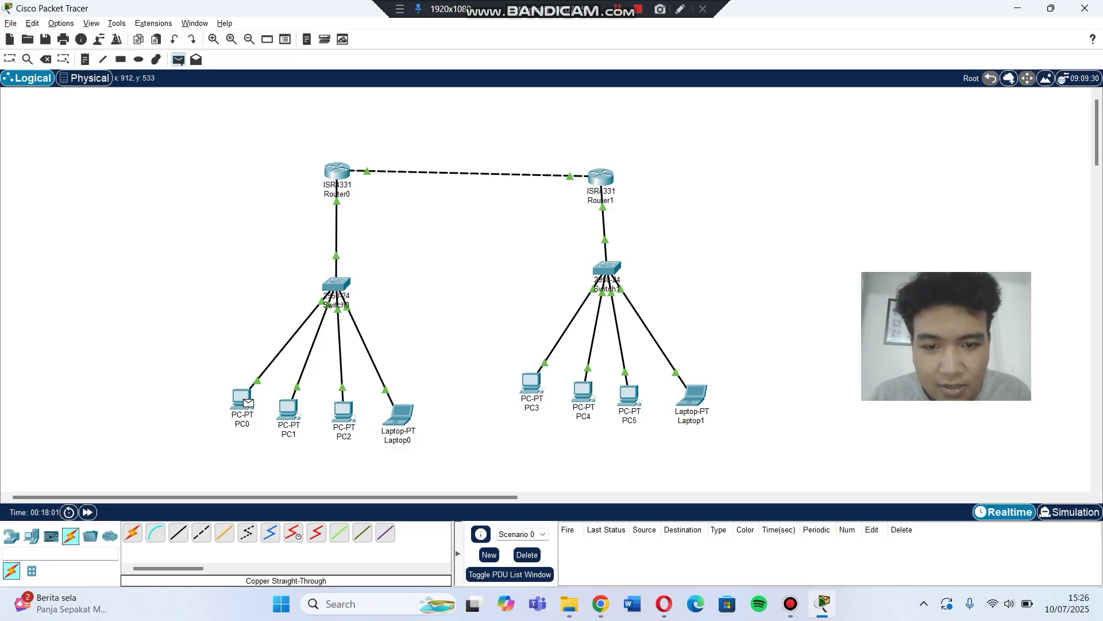
{"action": "left_click", "coordinate": [242, 400]}
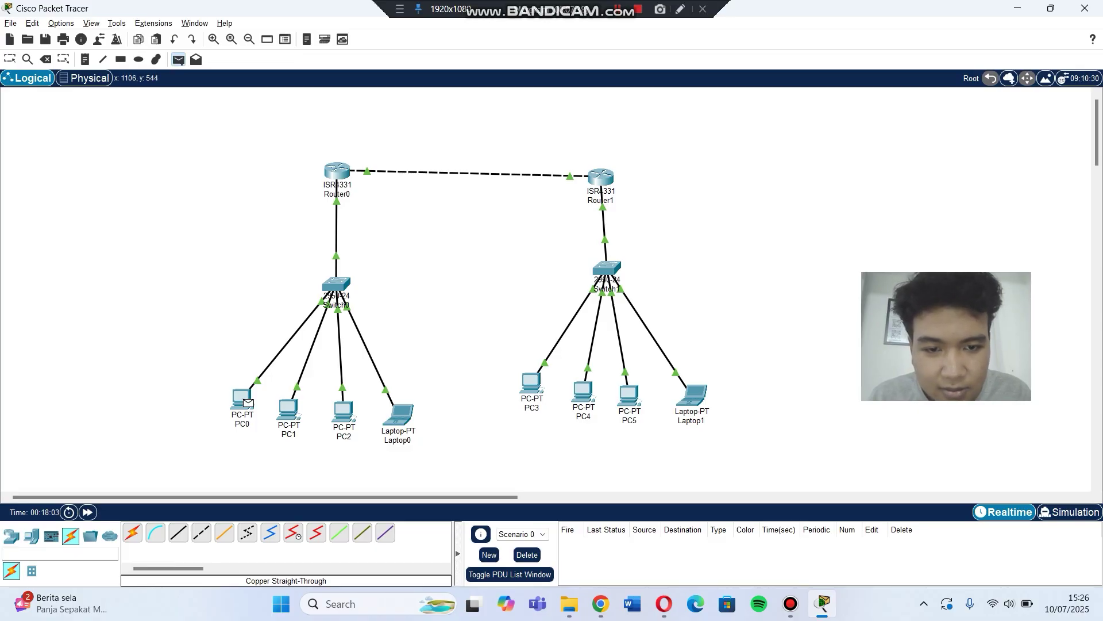
{"action": "left_click", "coordinate": [630, 396]}
{"action": "key", "text": "shift+s"}
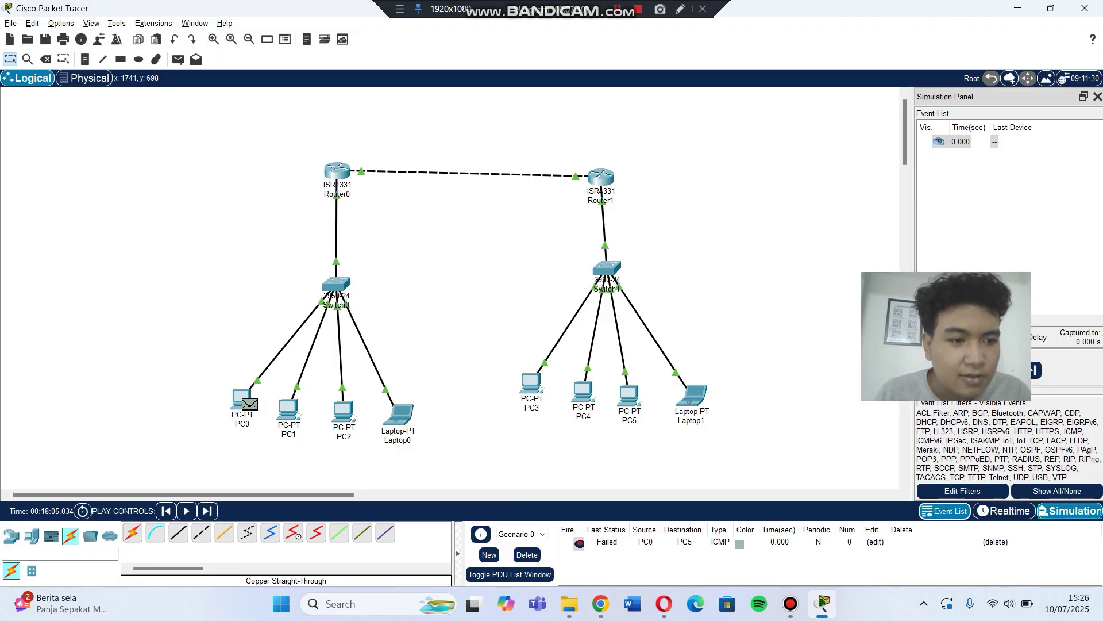
{"action": "left_click_drag", "start_coordinate": [1000, 282], "coordinate": [879, 171]}
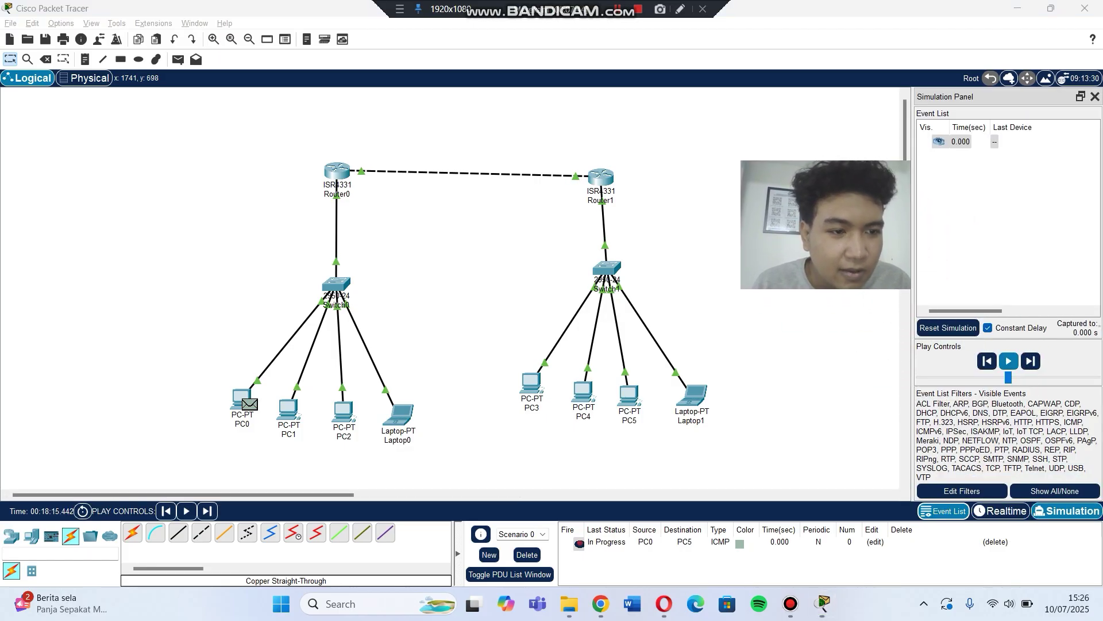
{"action": "left_click", "coordinate": [1008, 361]}
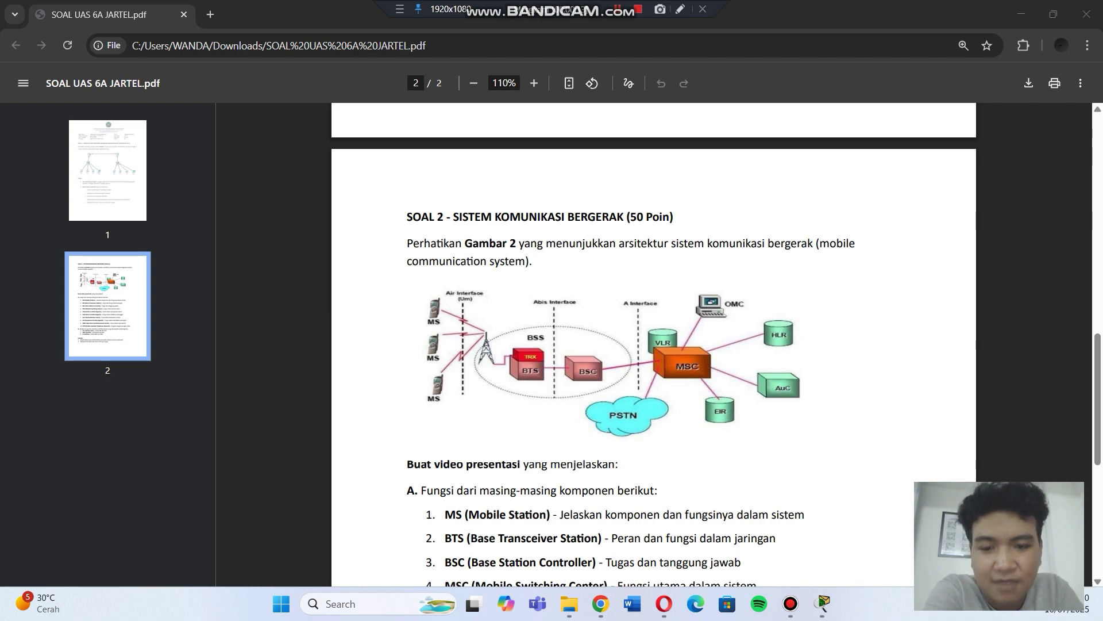
- Read the list of mobile communication system components under SOAL 2 in SOAL UAS 6A JARTEL.pdf in the browser
{"action": "scroll", "coordinate": [653, 345], "scroll_direction": "down", "scroll_amount": 3}
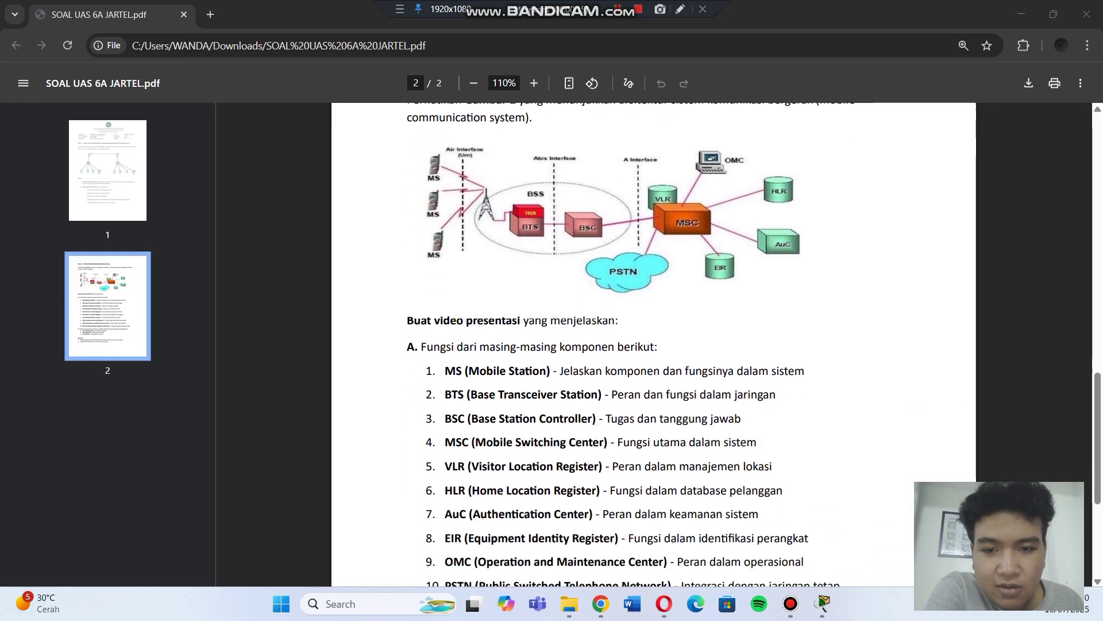